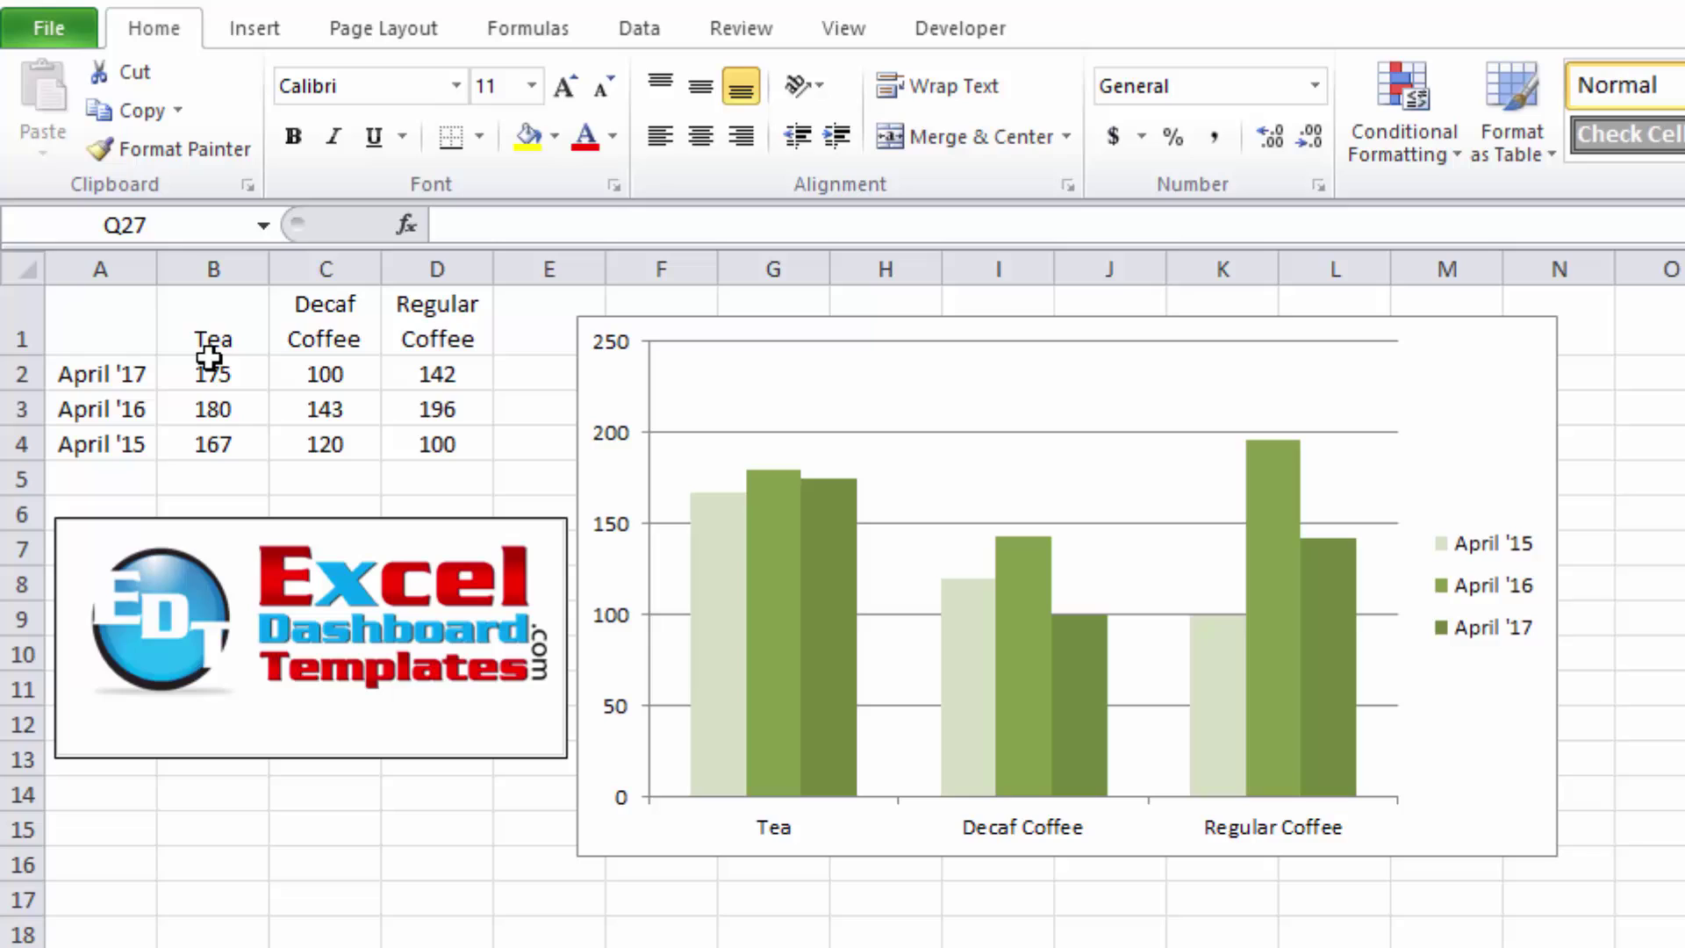
Check the April chart's series sources, confirming they plot table rows 2–4 (B1:D4)
drag(160, 320, 431, 443)
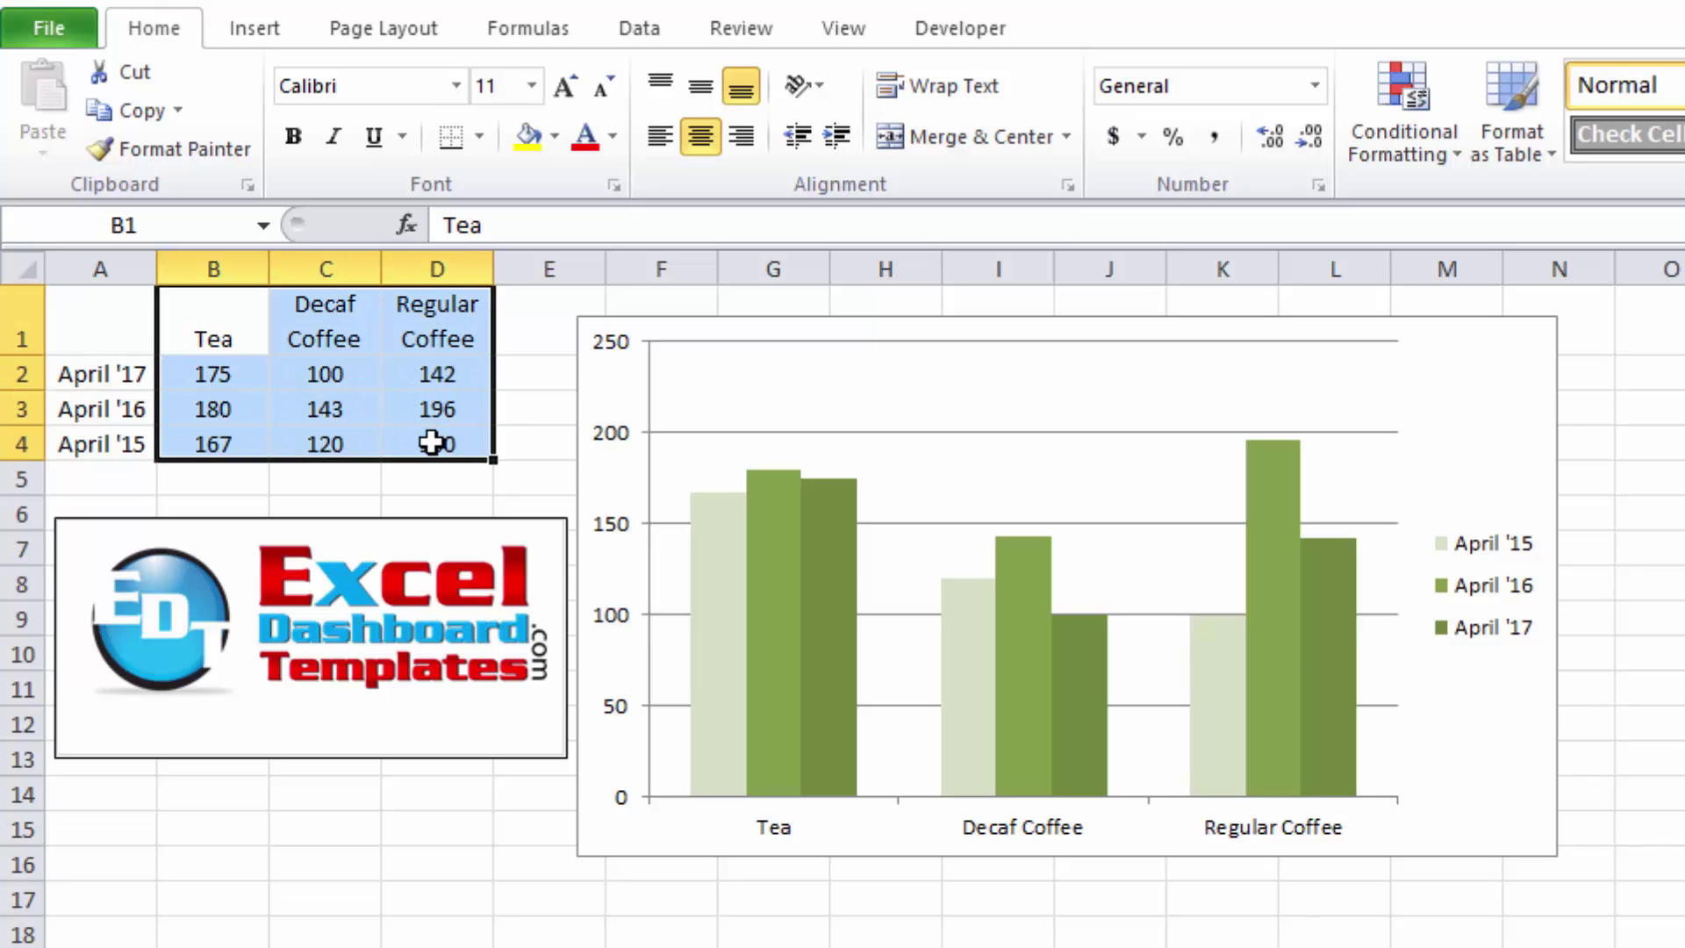
click(850, 544)
click(772, 571)
click(713, 614)
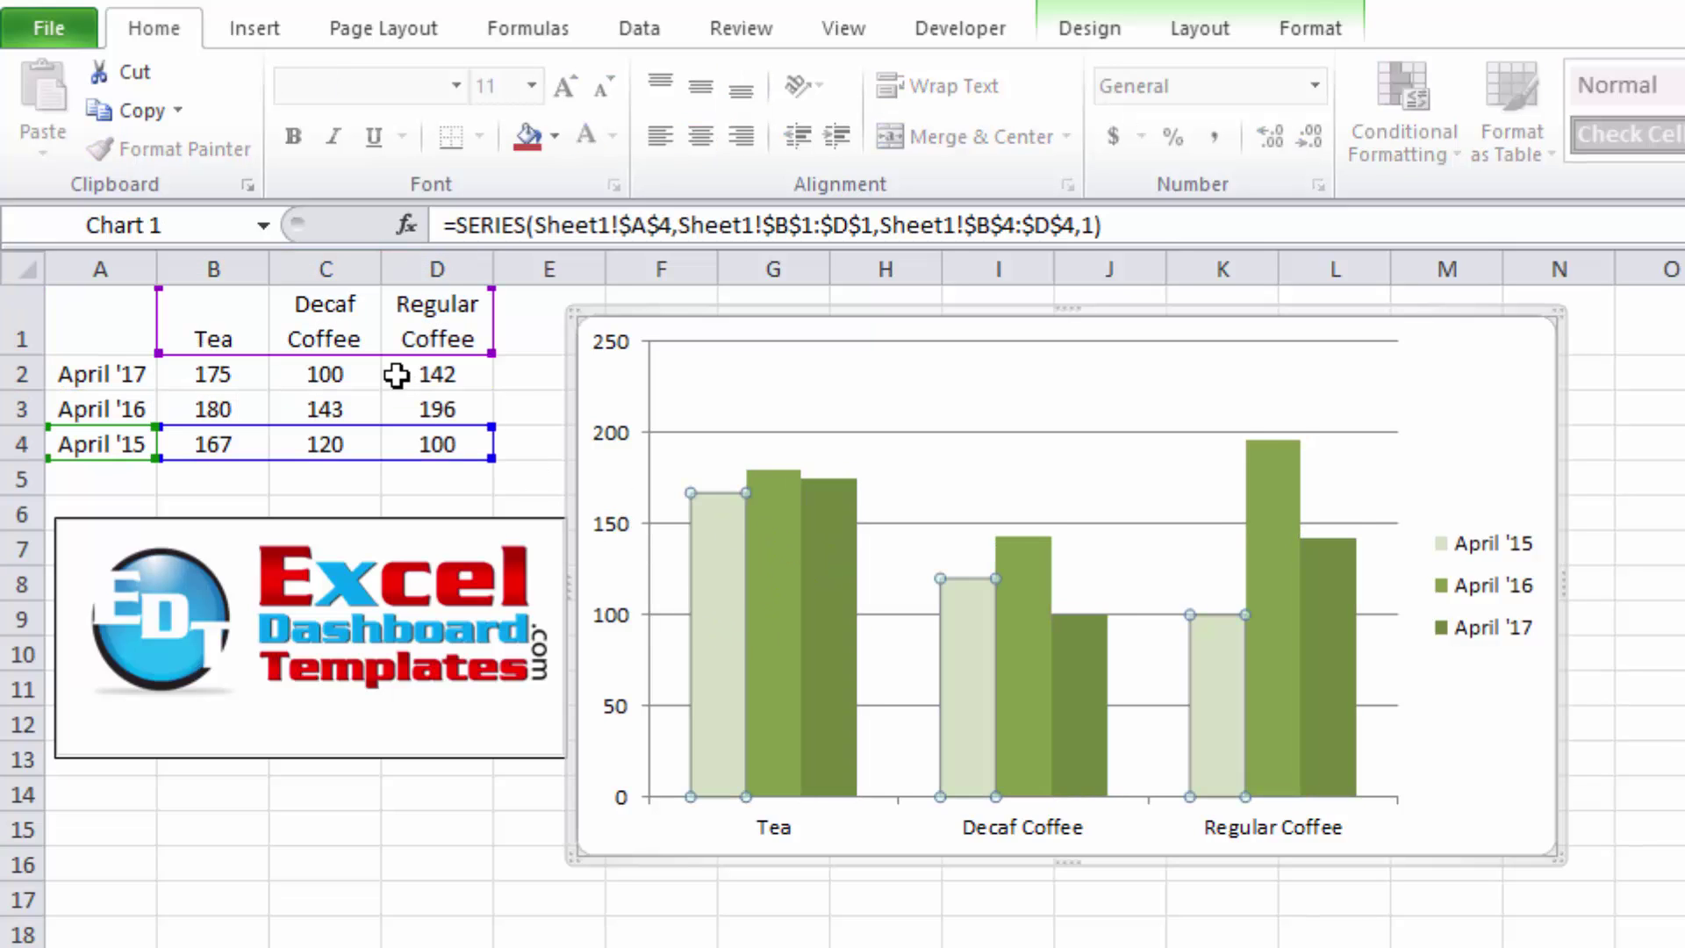
click(817, 535)
click(758, 571)
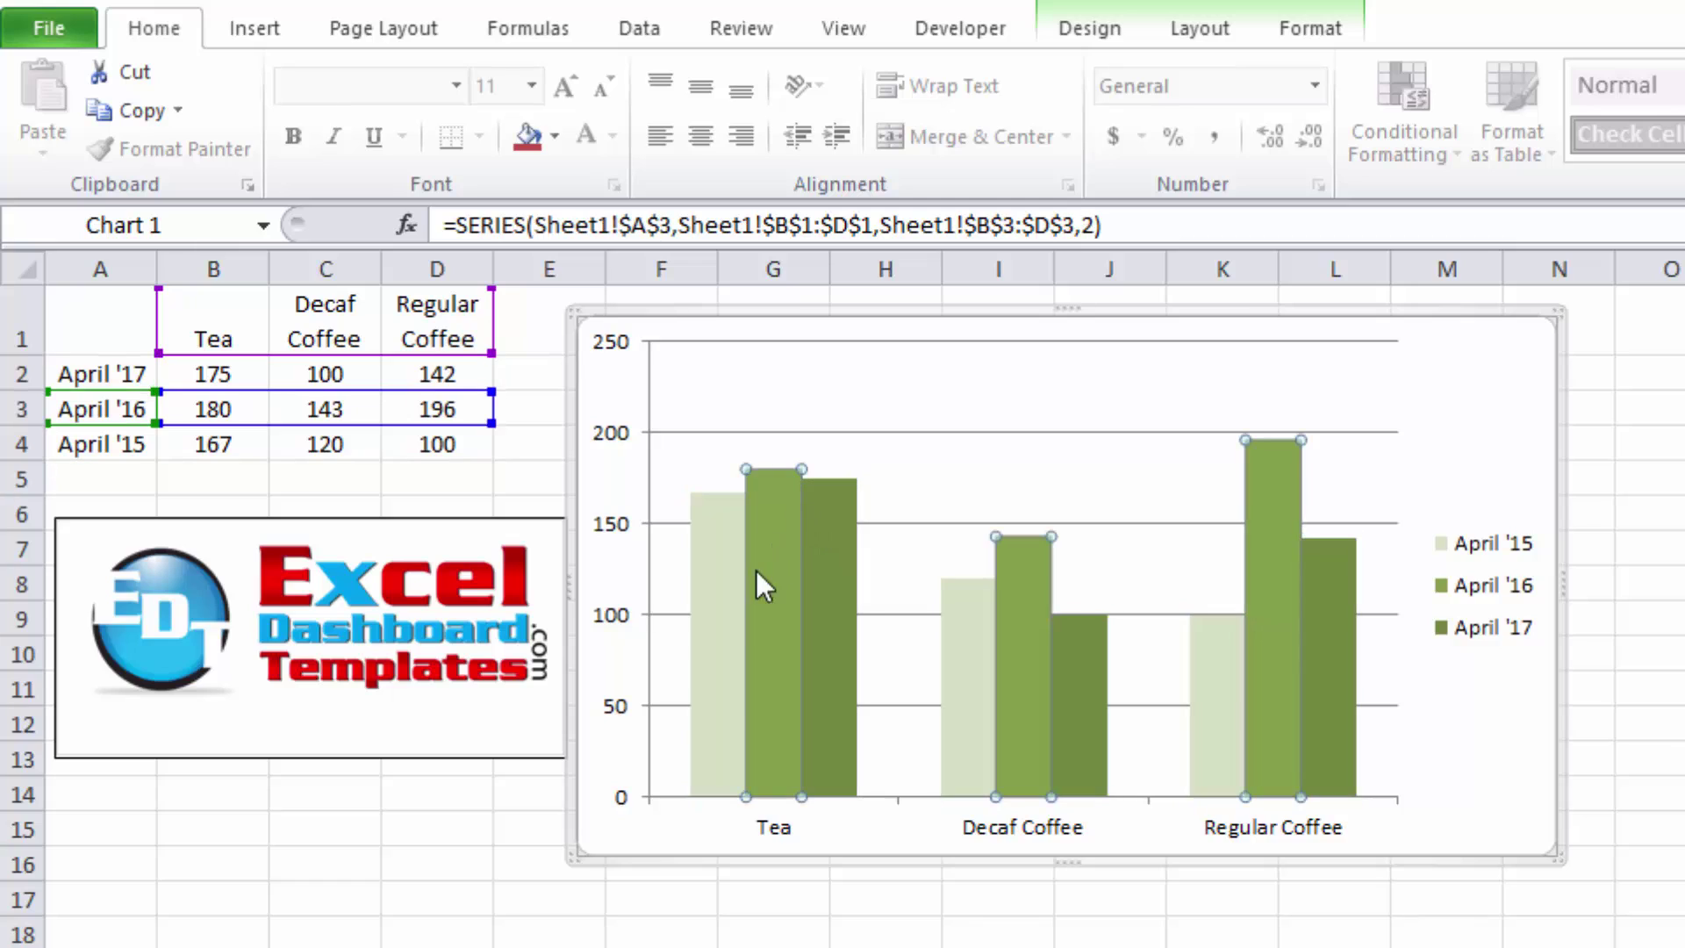
click(714, 604)
click(1004, 623)
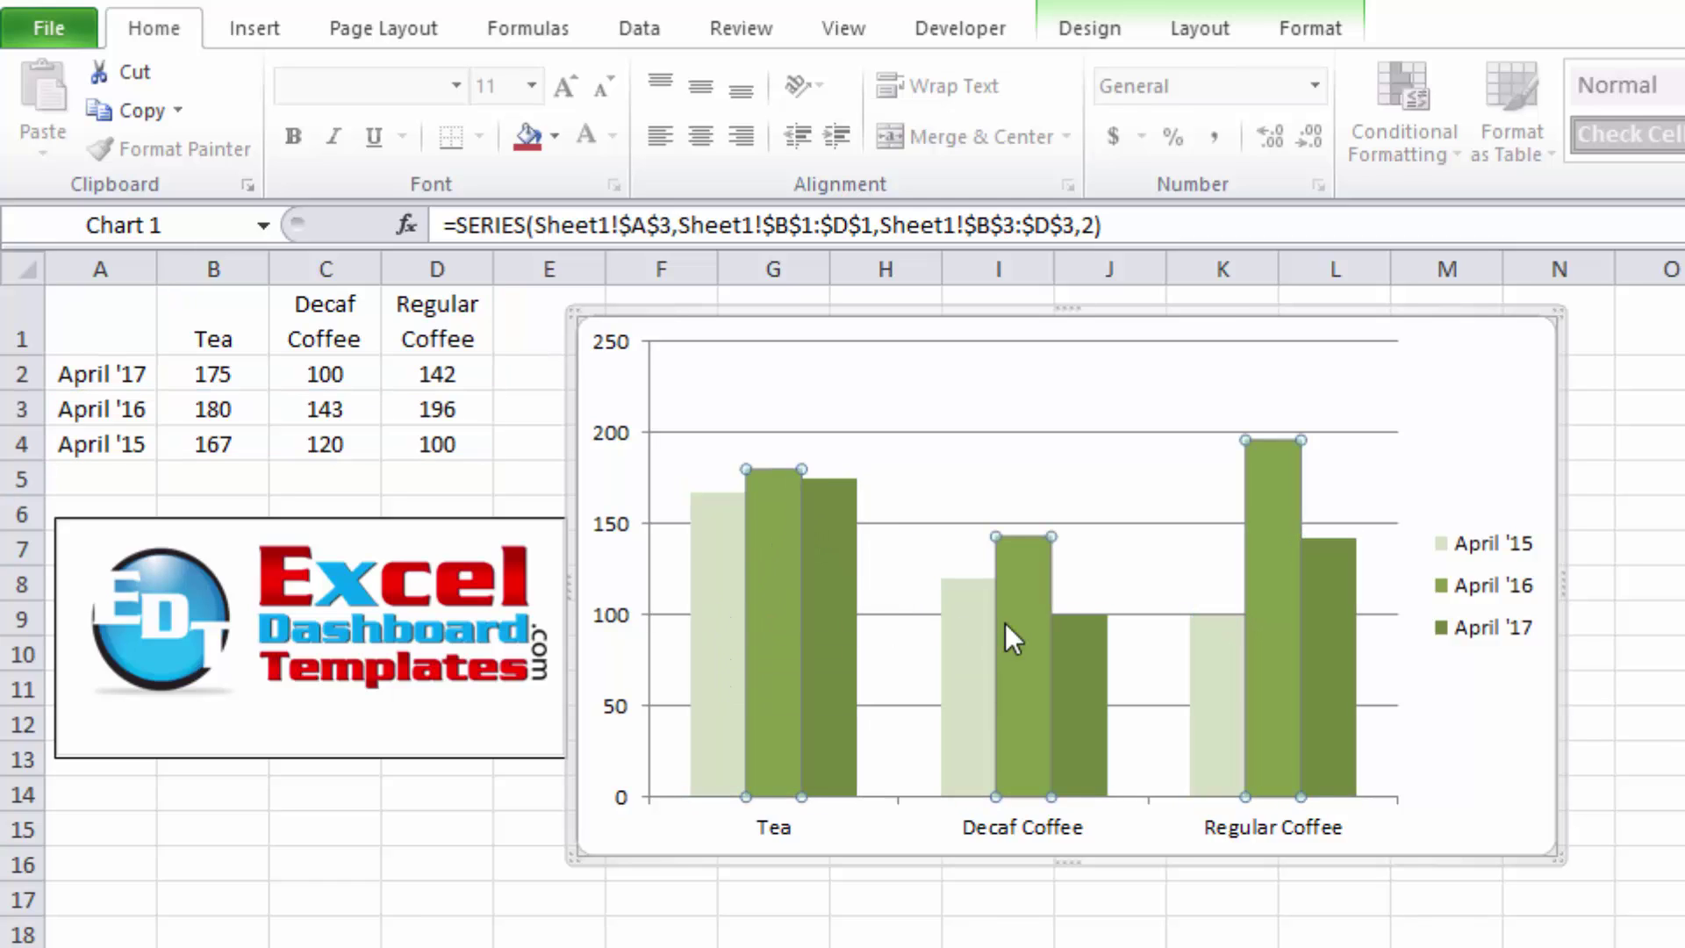
click(878, 667)
Copy the original April column chart
click(1293, 943)
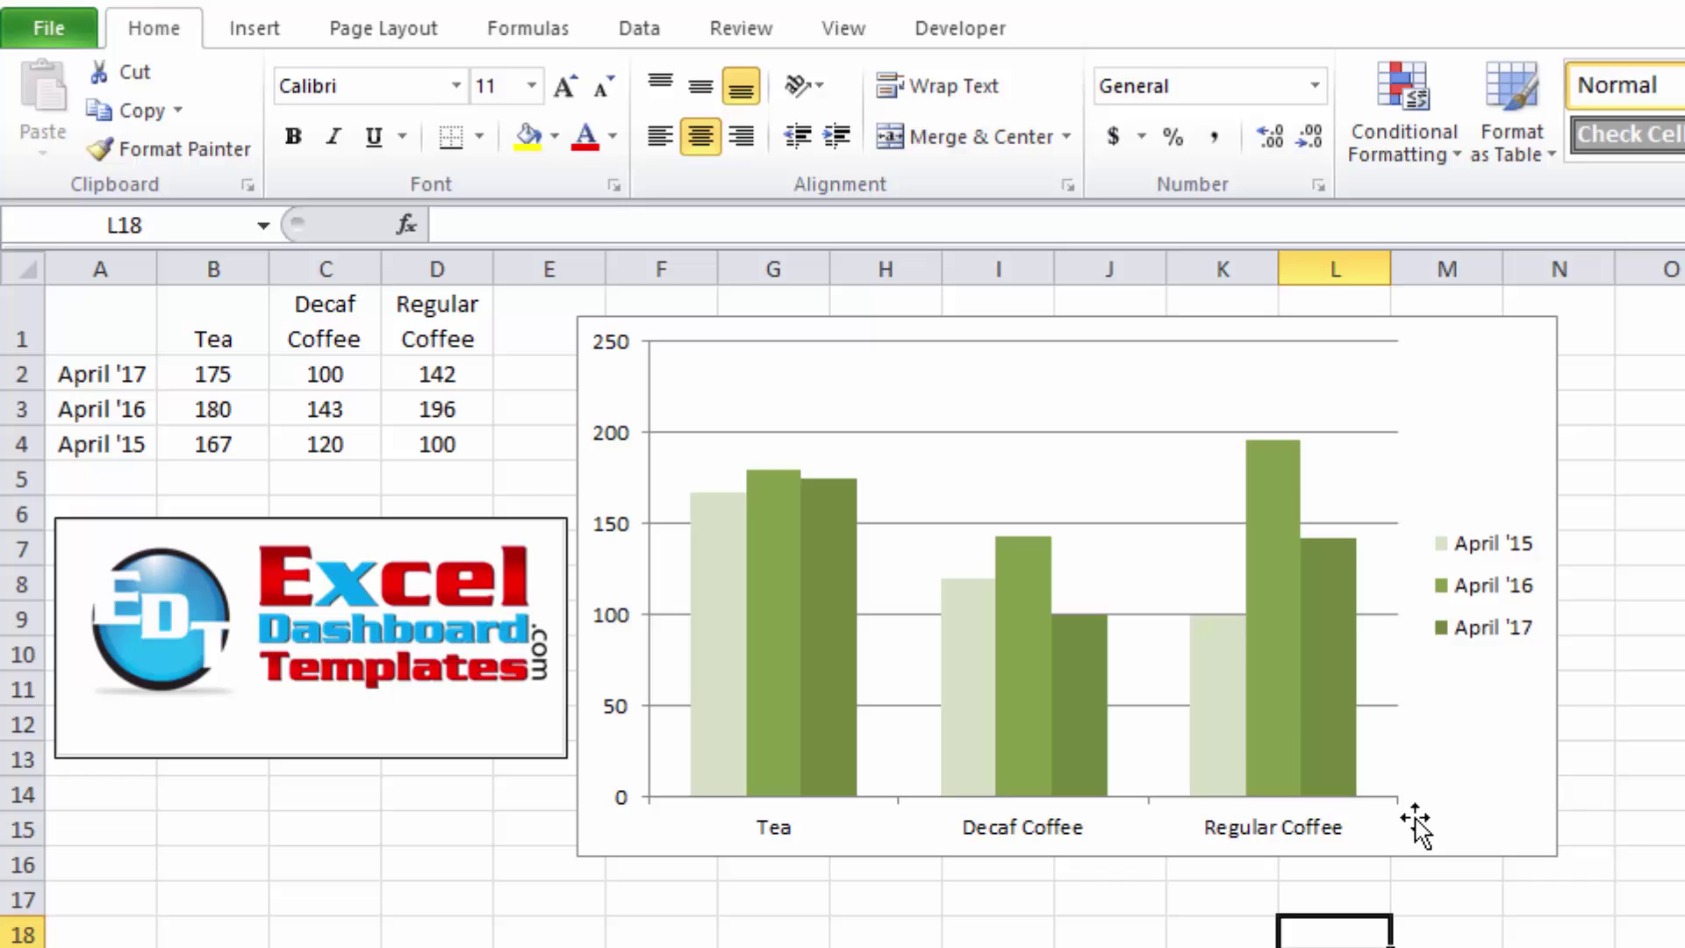
click(1489, 804)
key(ctrl+c)
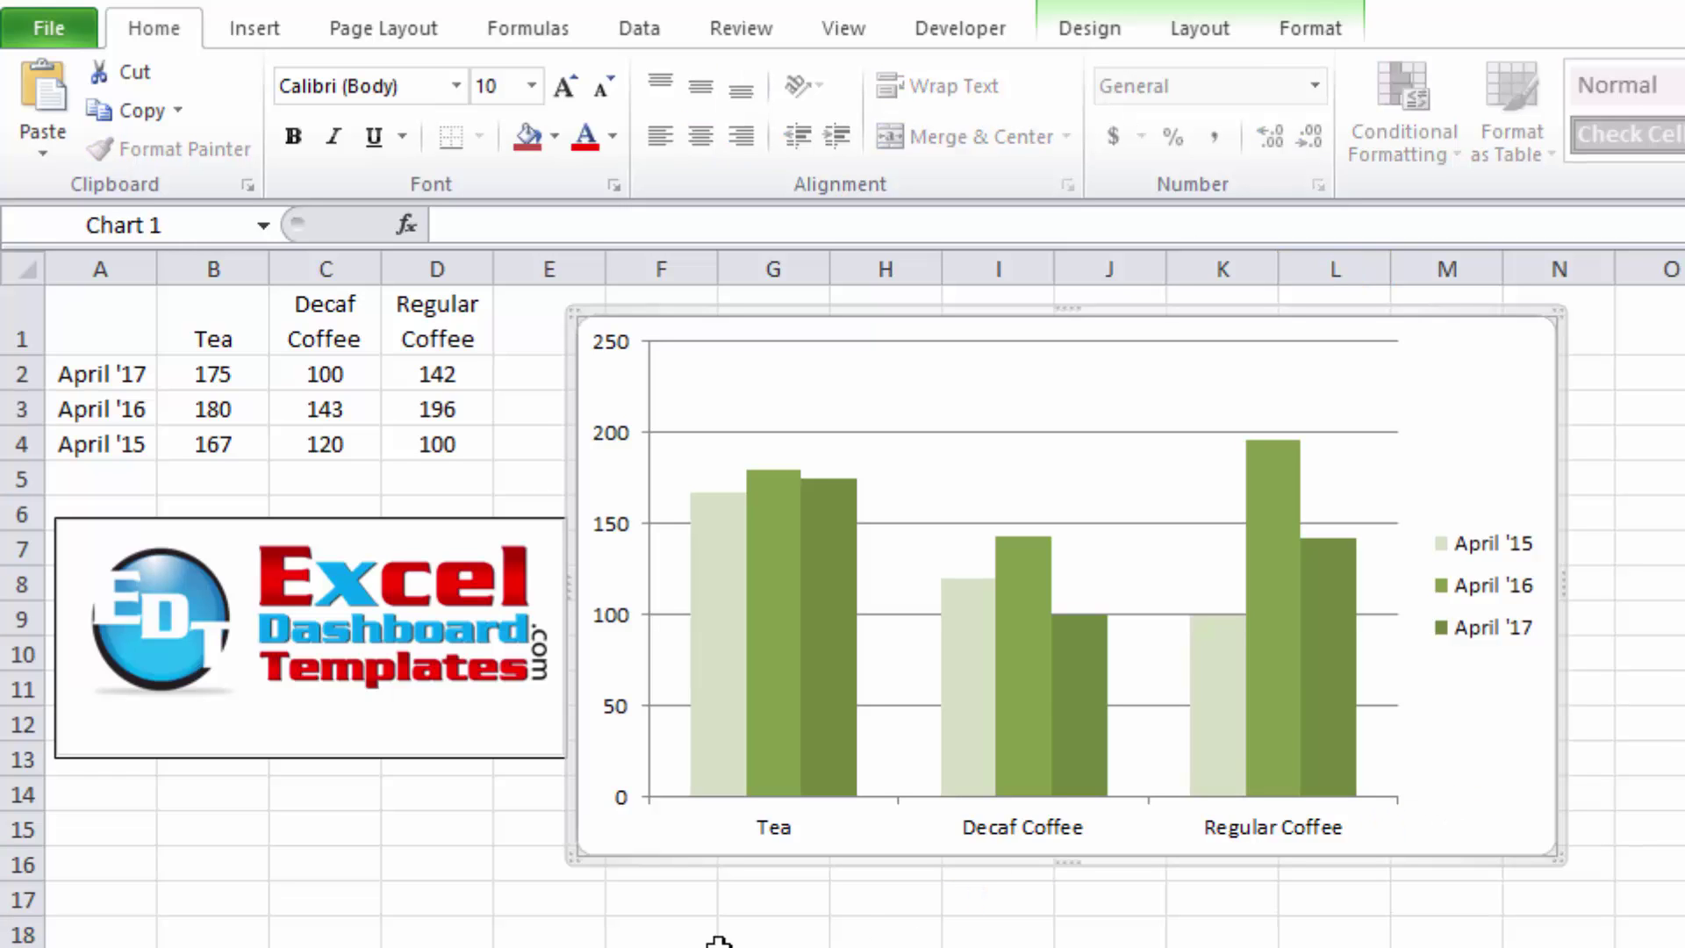
Paste a copy of the chart at F18 and confirm its series still reference rows 2–4
click(644, 942)
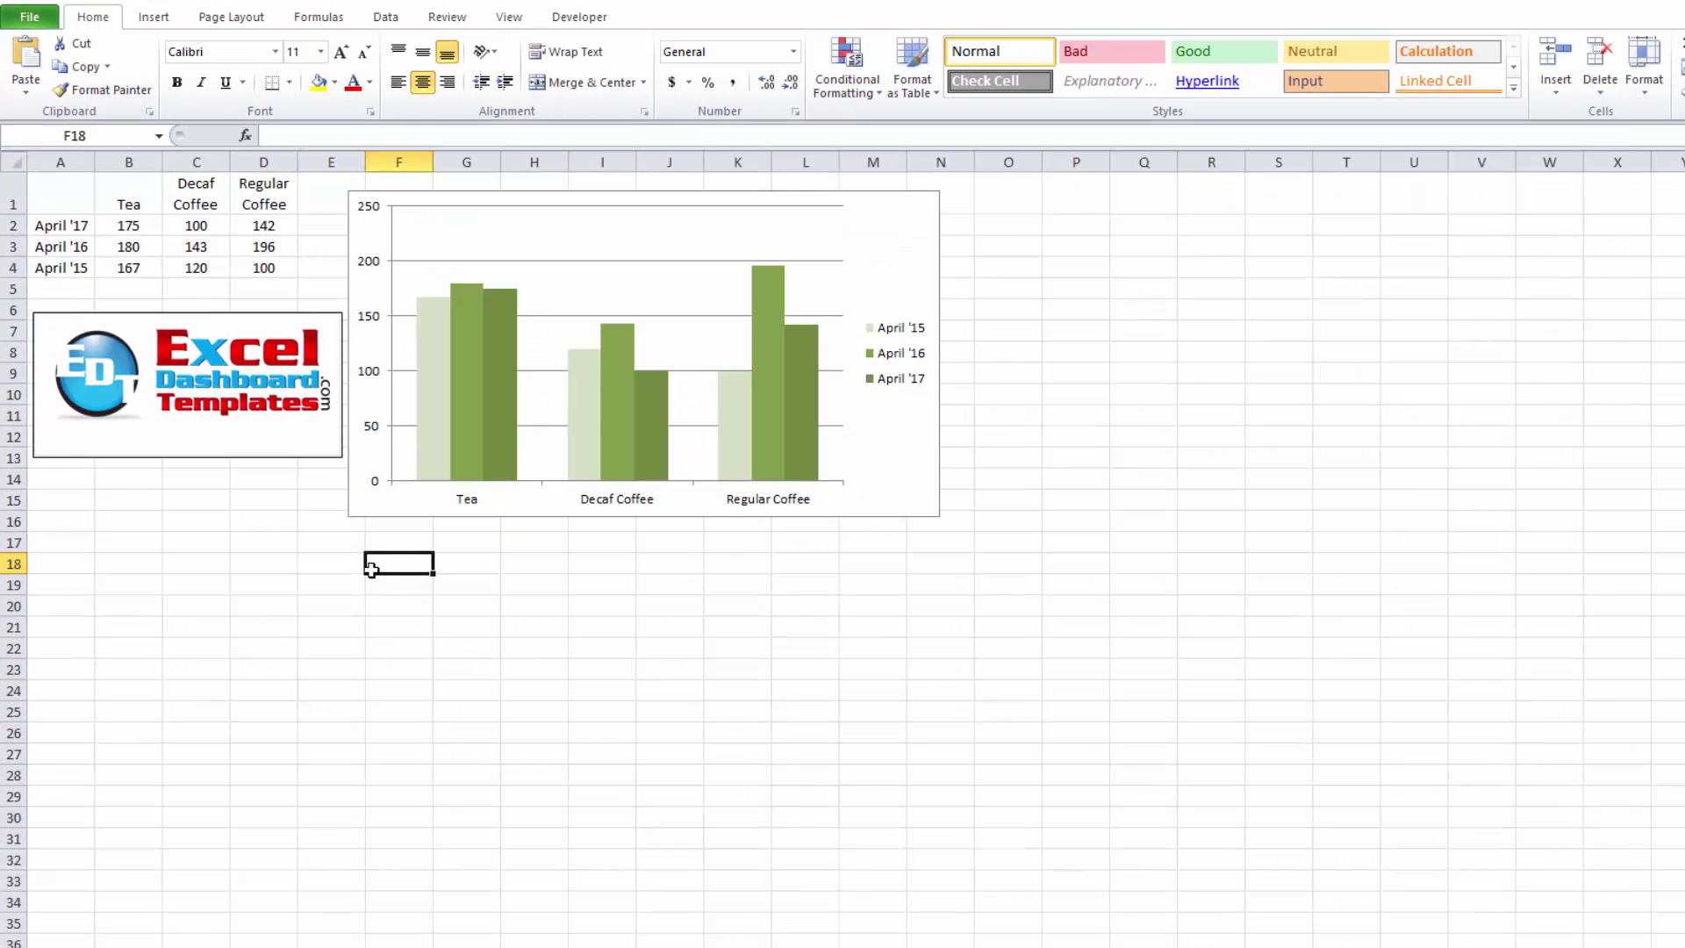
key(ctrl+v)
click(474, 666)
click(504, 675)
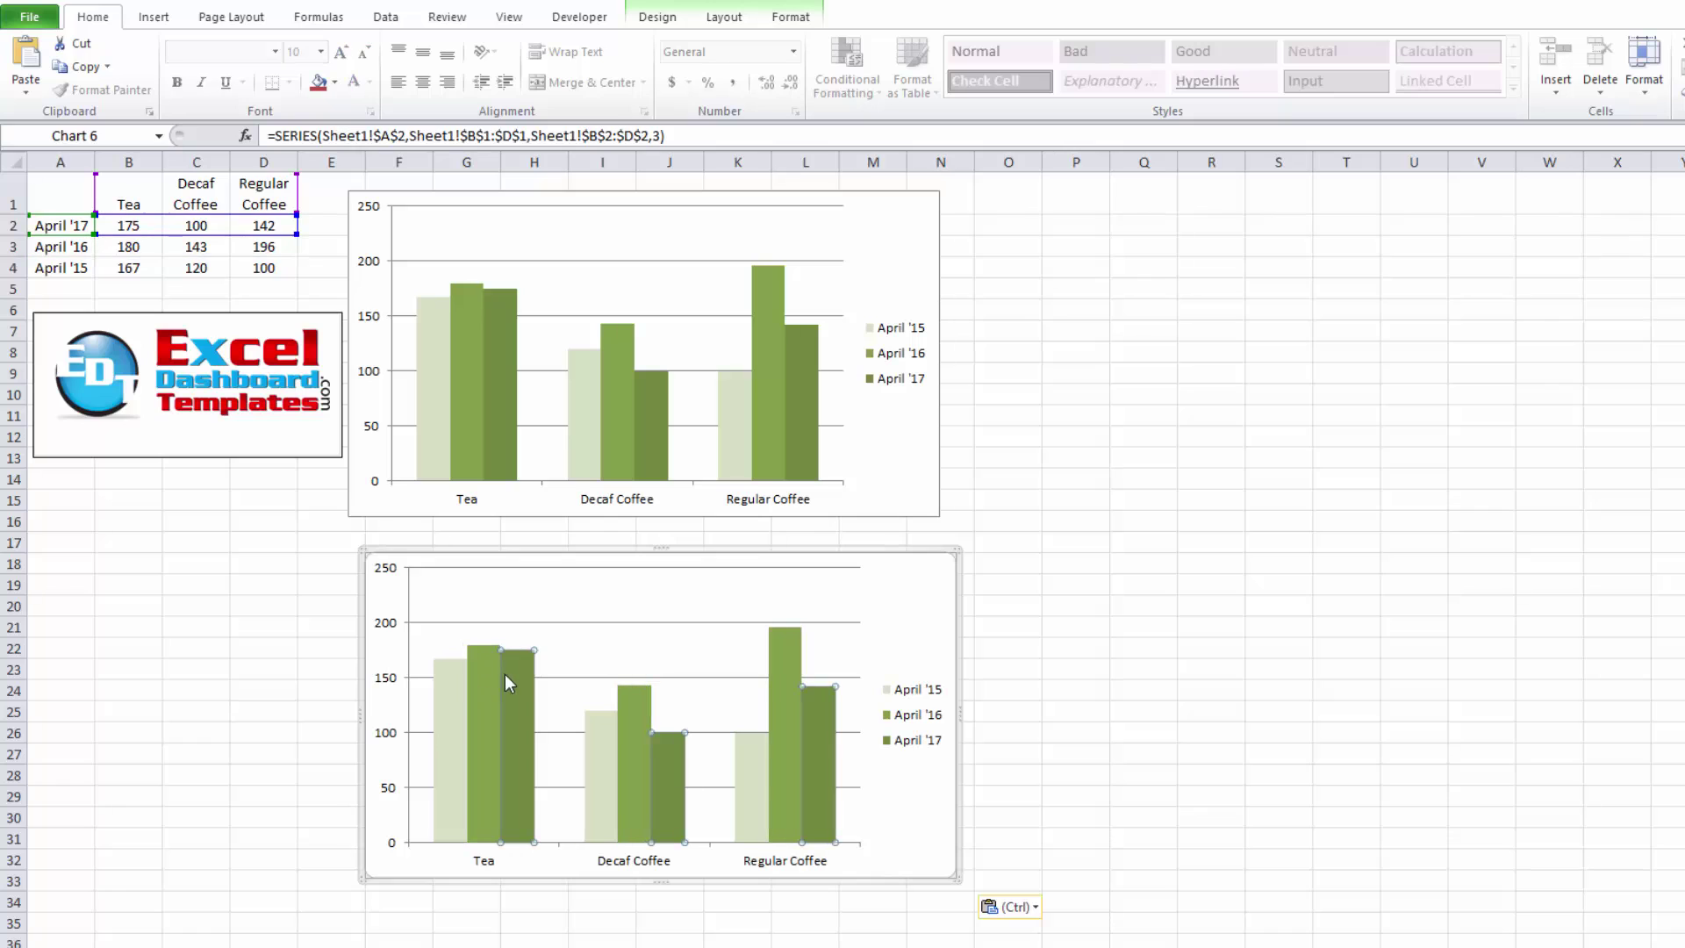
click(621, 706)
click(780, 688)
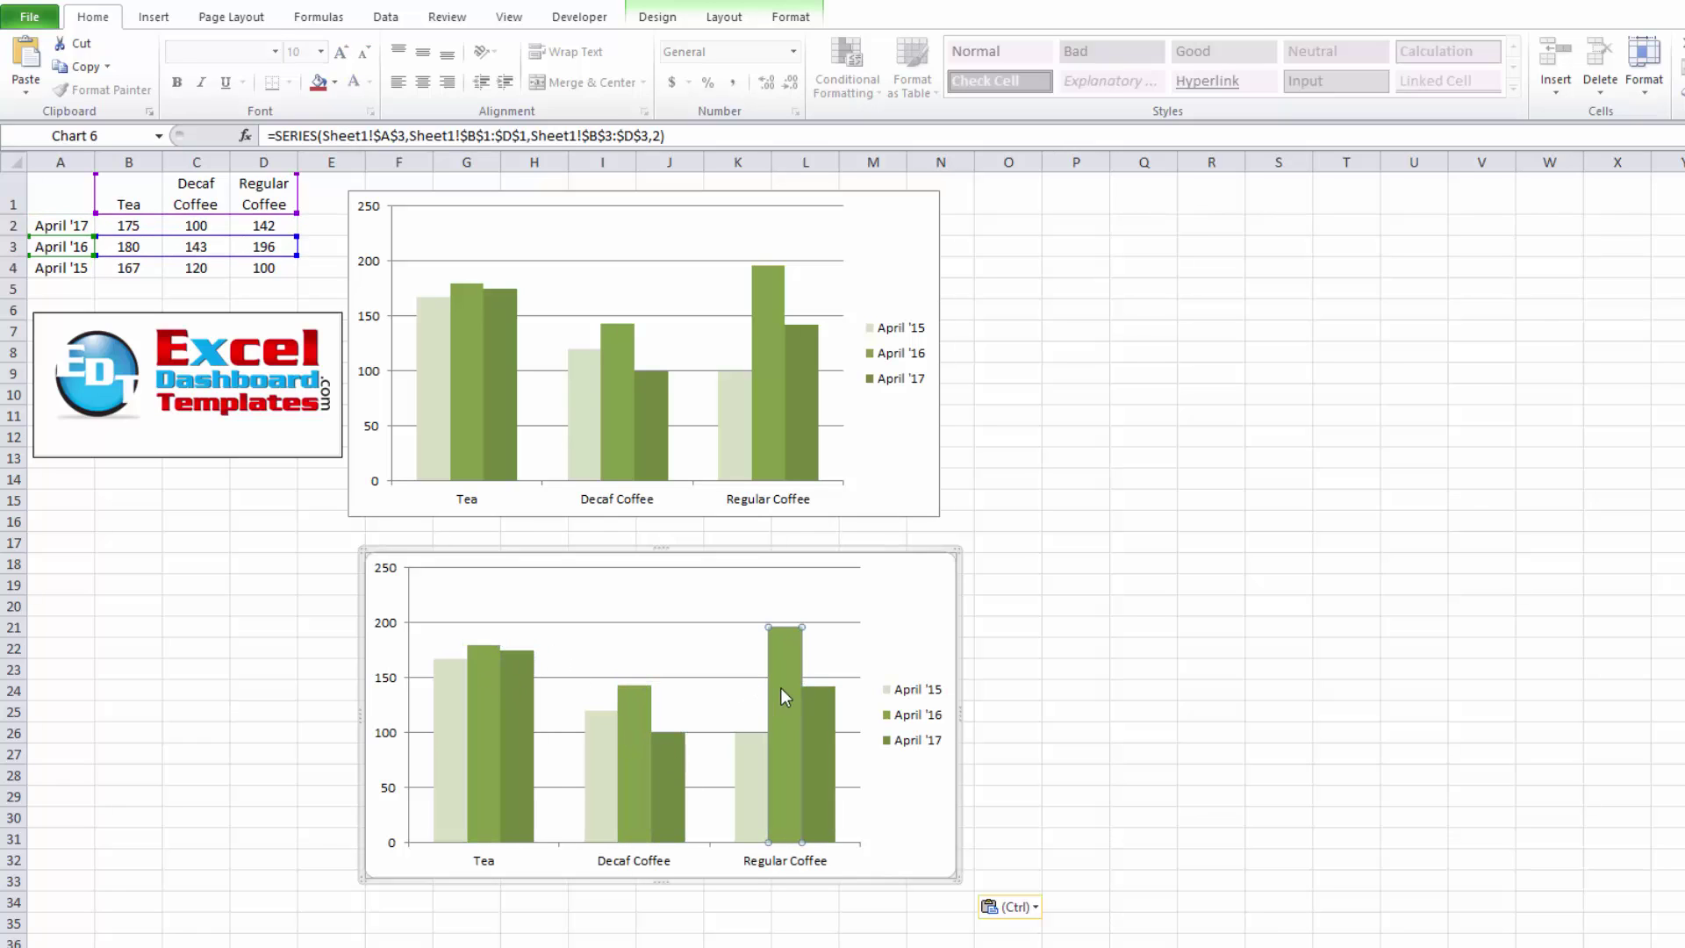
click(819, 711)
click(750, 727)
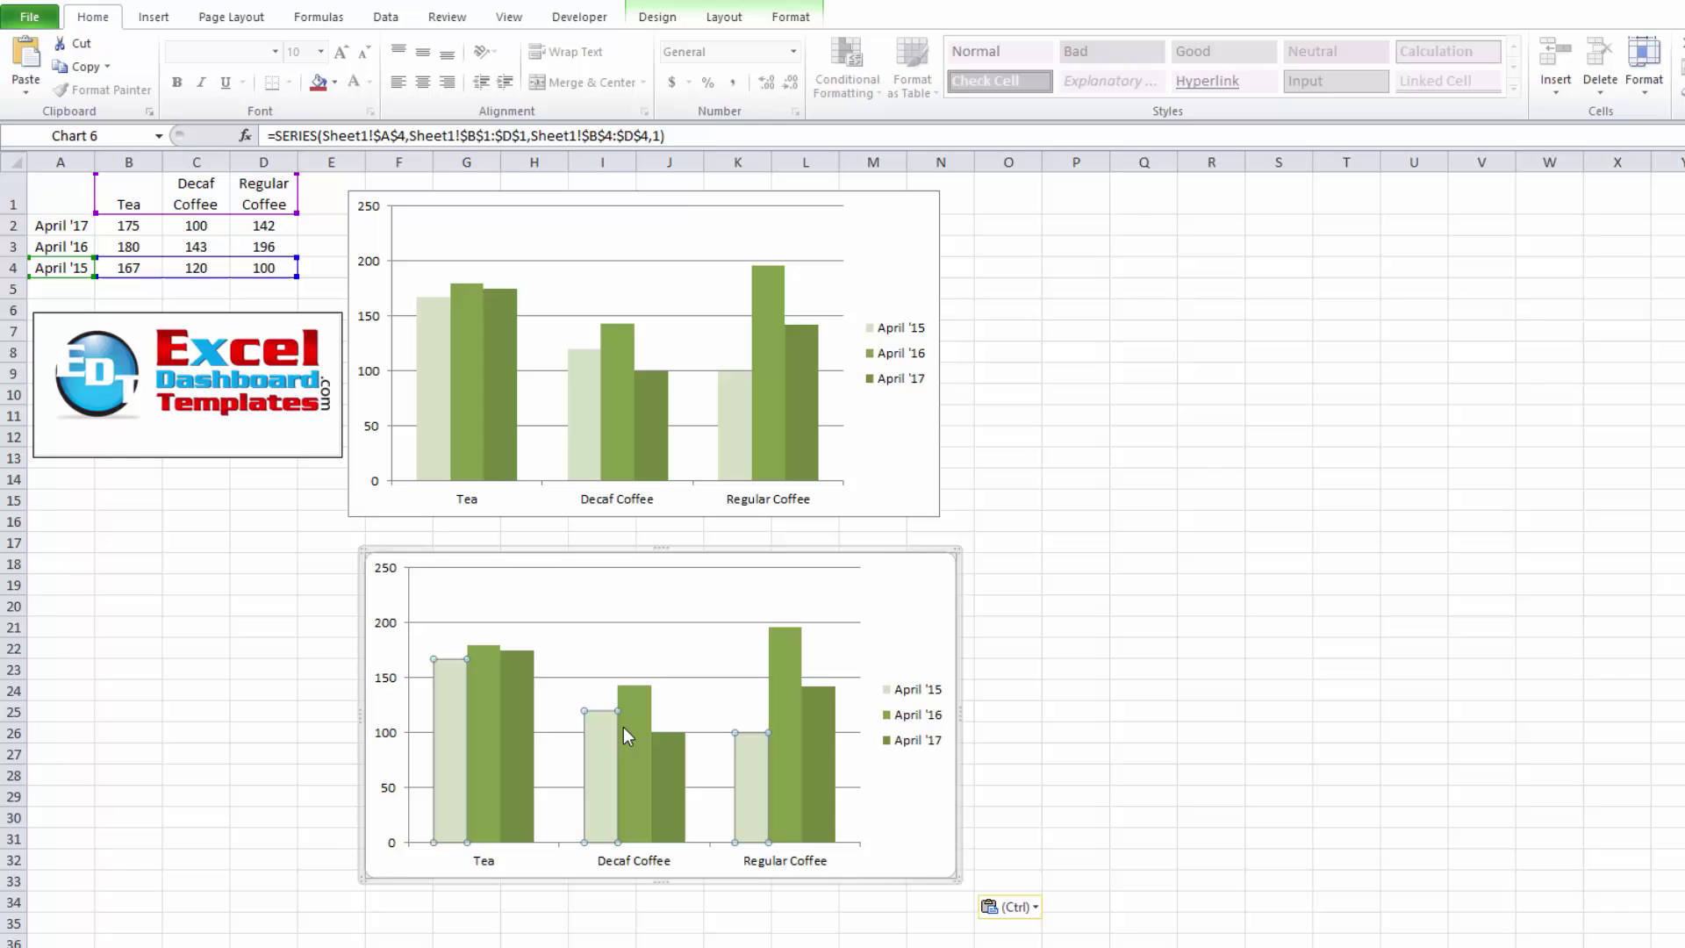
Change the copied chart to a Pie chart type, then delete it
click(660, 18)
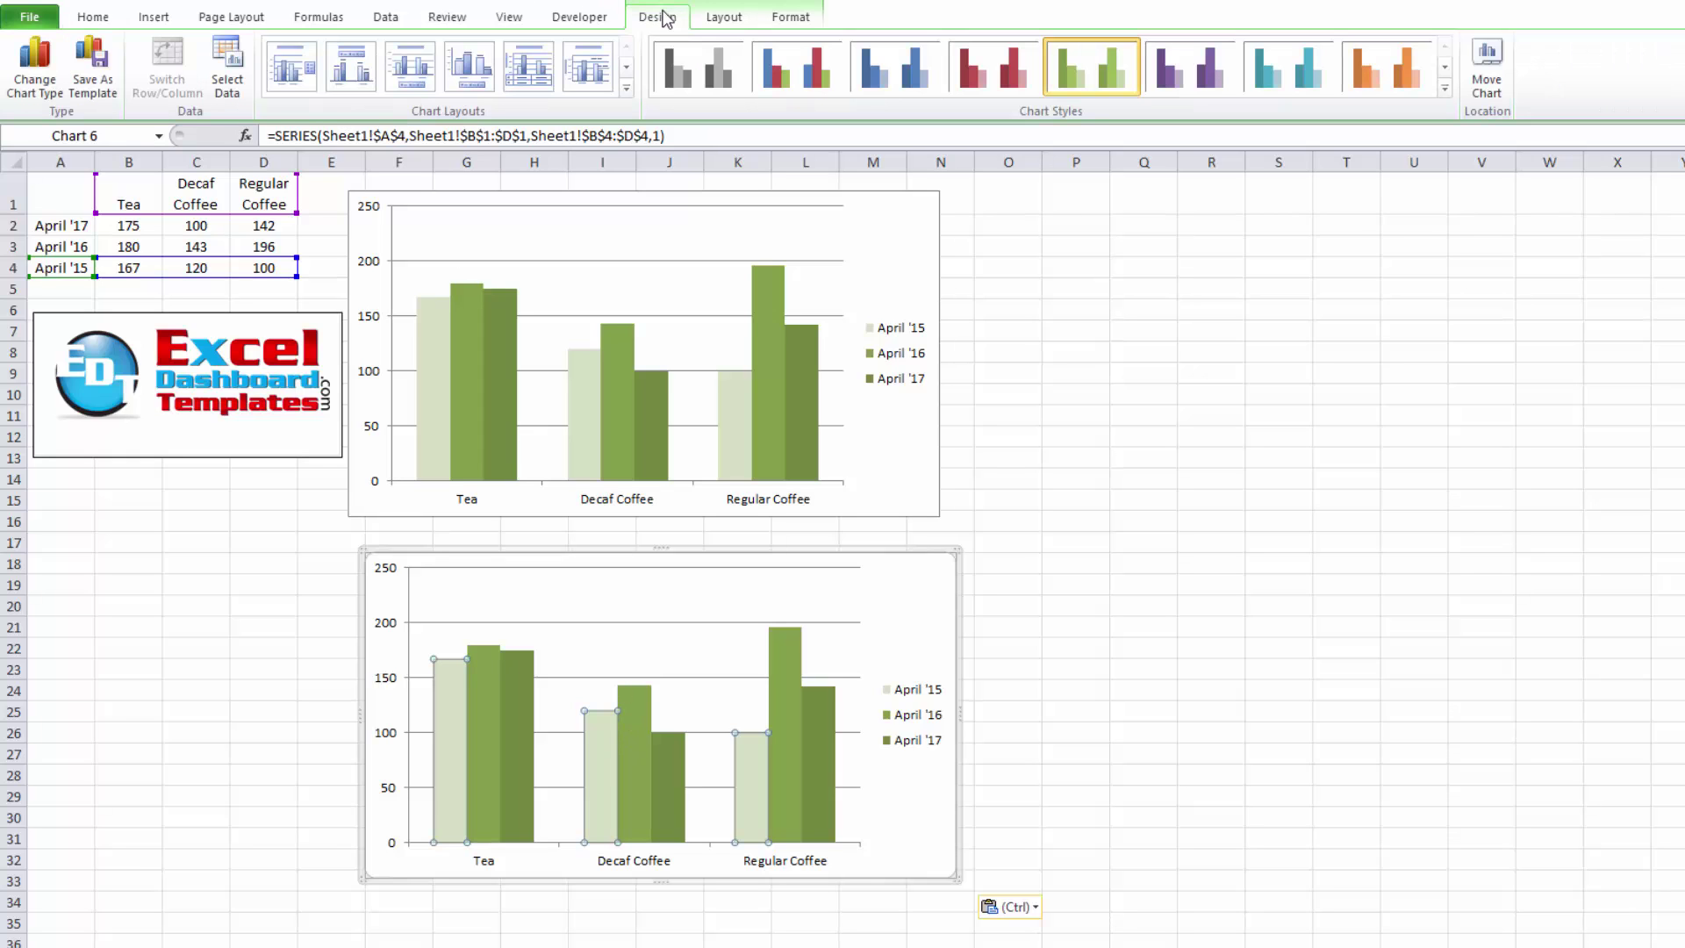
click(35, 66)
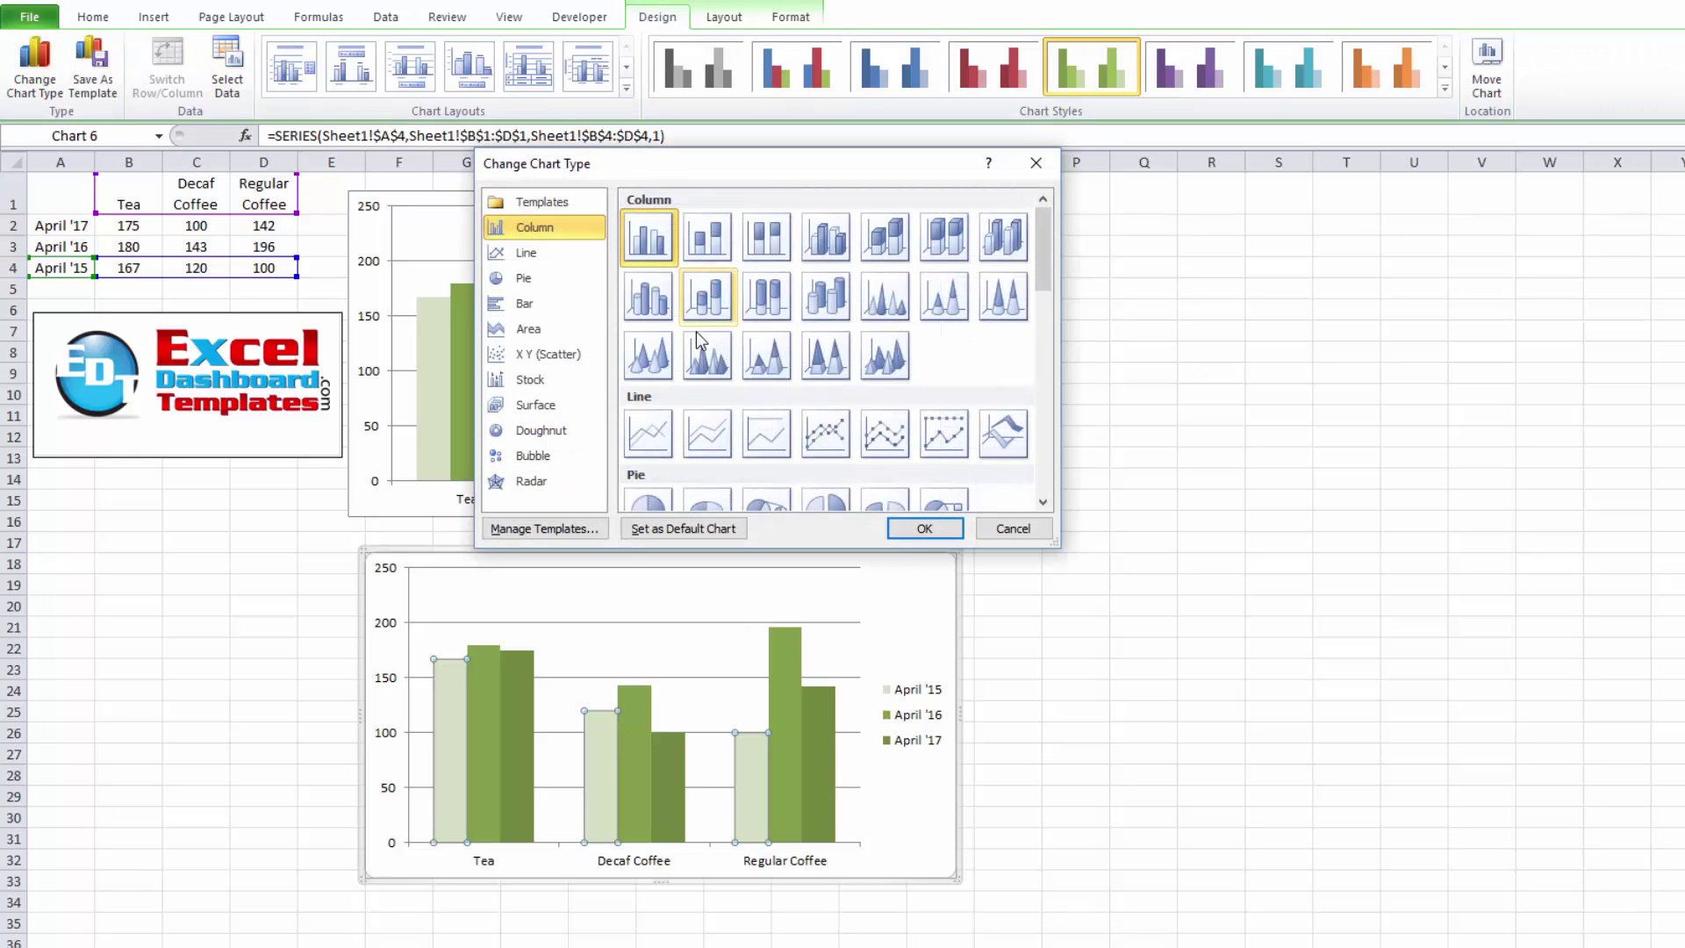
click(646, 503)
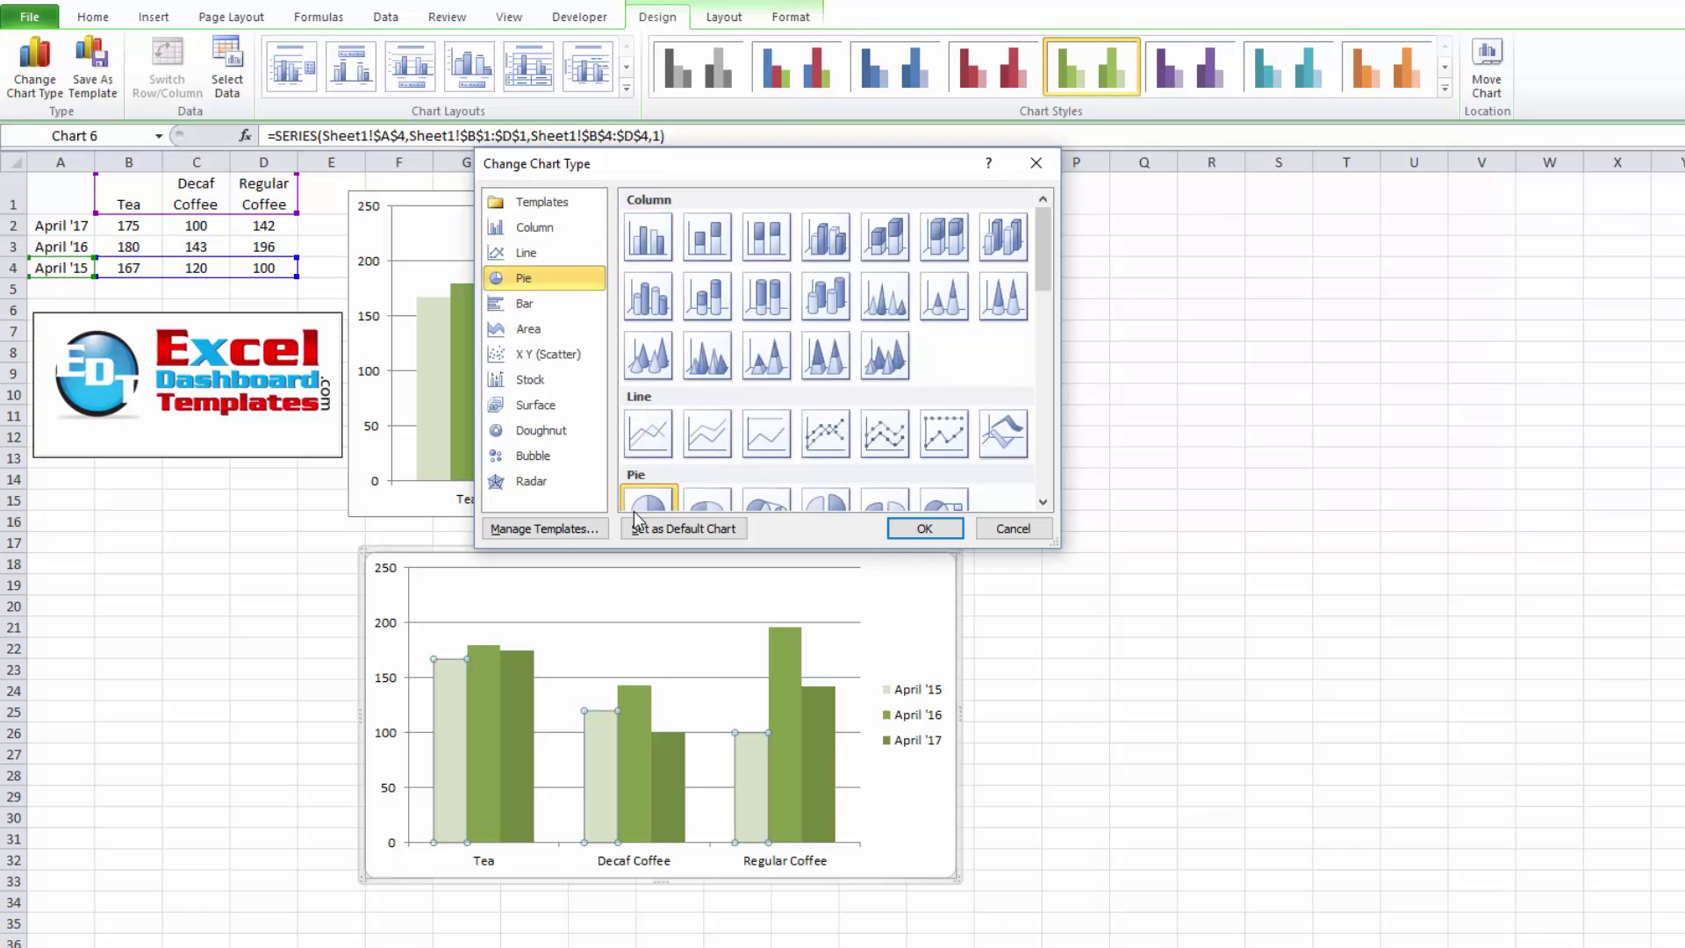
click(924, 529)
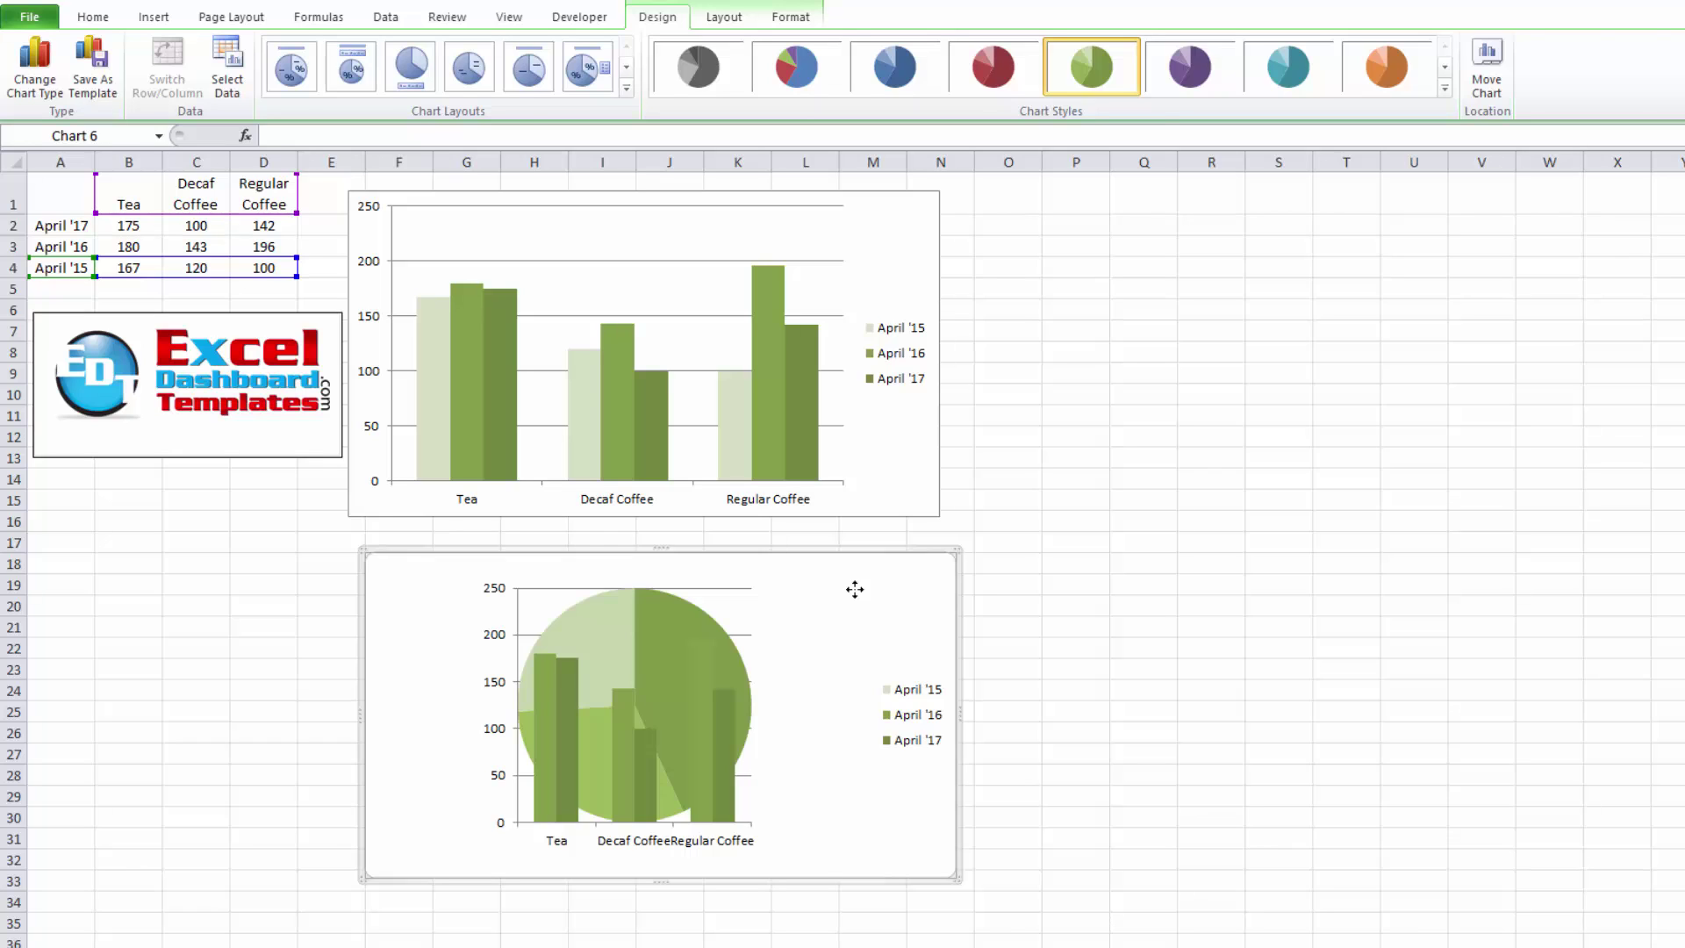
key(Delete)
Copy the A1:N16 block with table, logo and chart, and paste it at A18
click(967, 591)
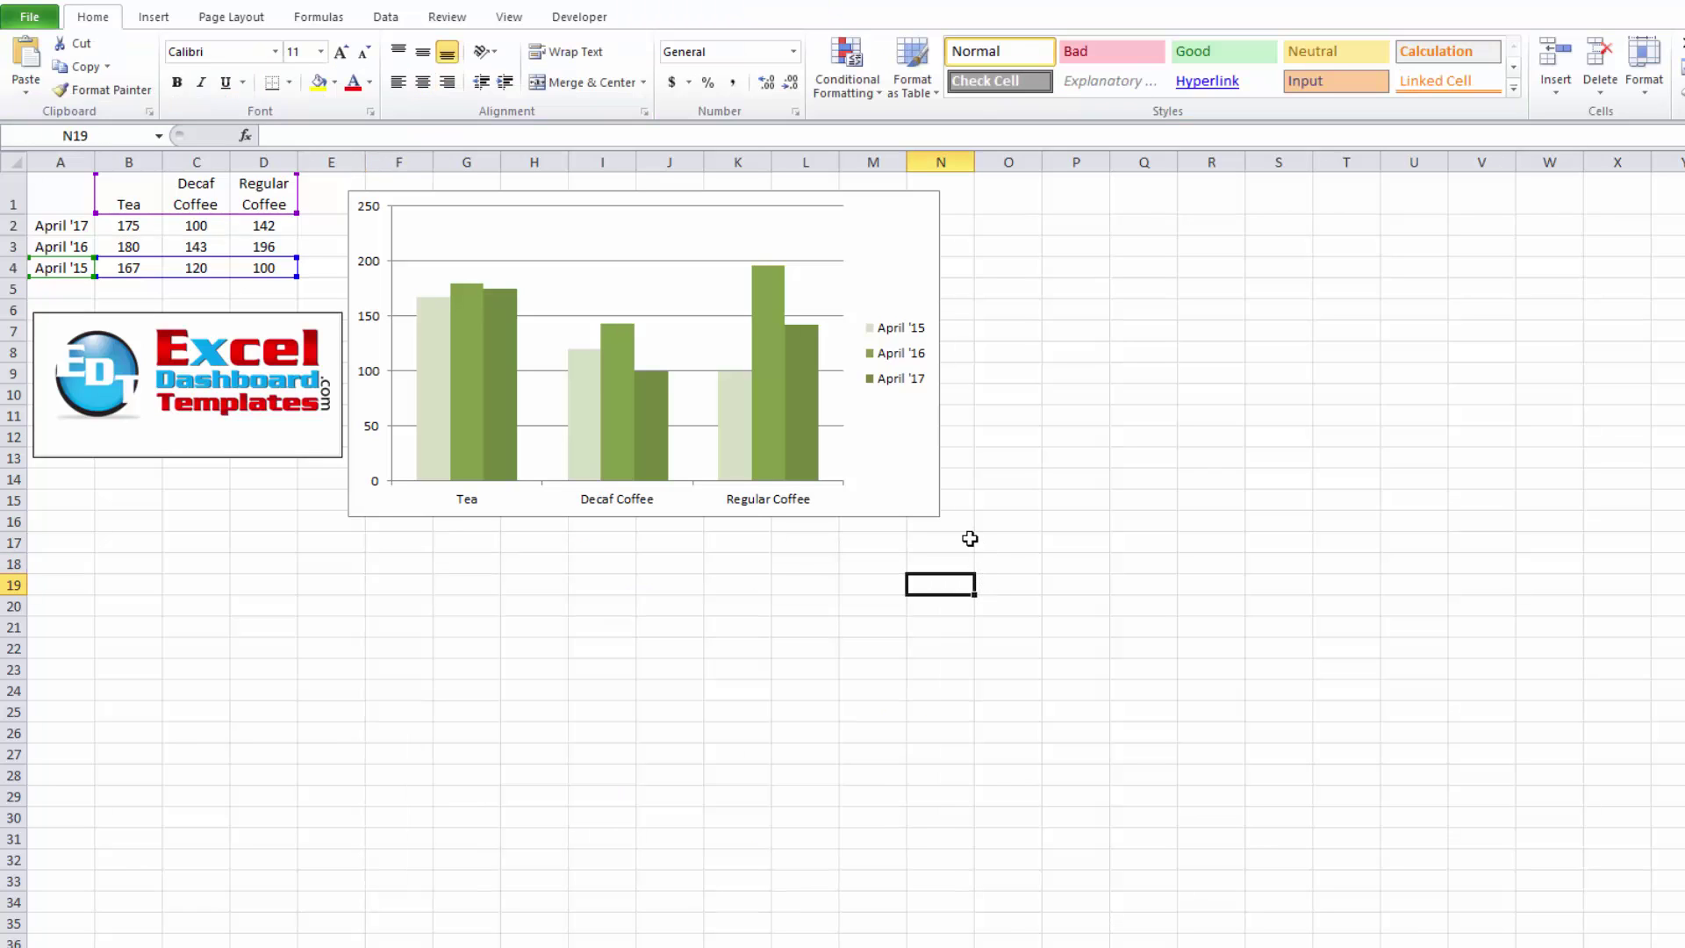
click(970, 538)
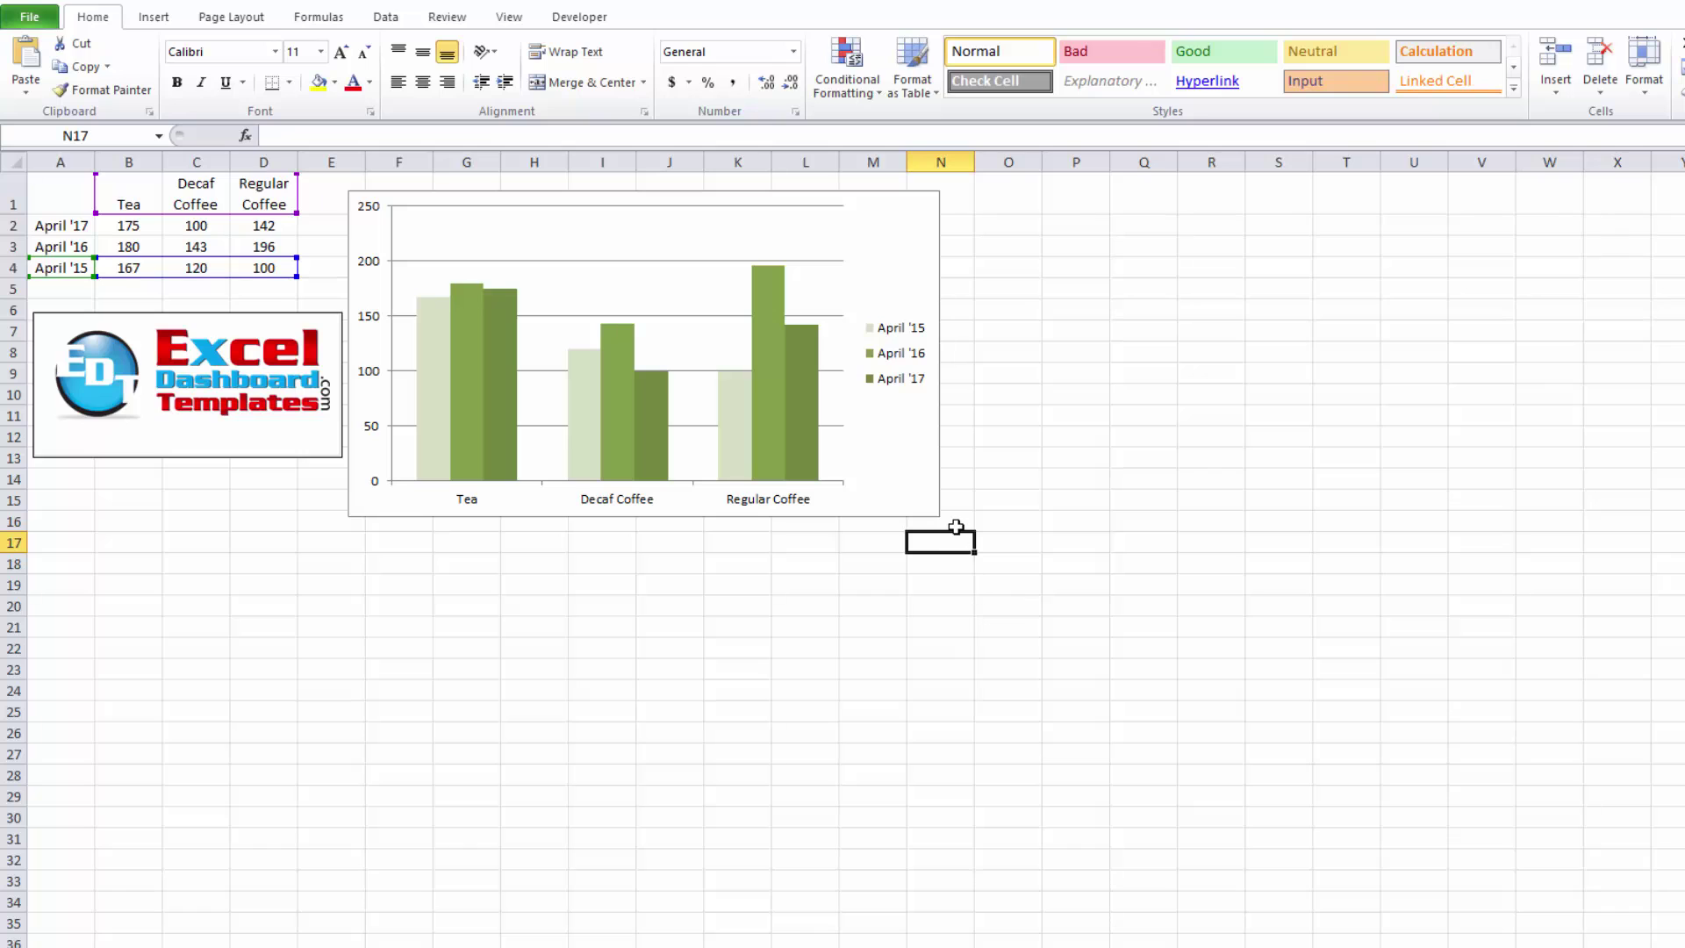
drag(956, 527, 53, 189)
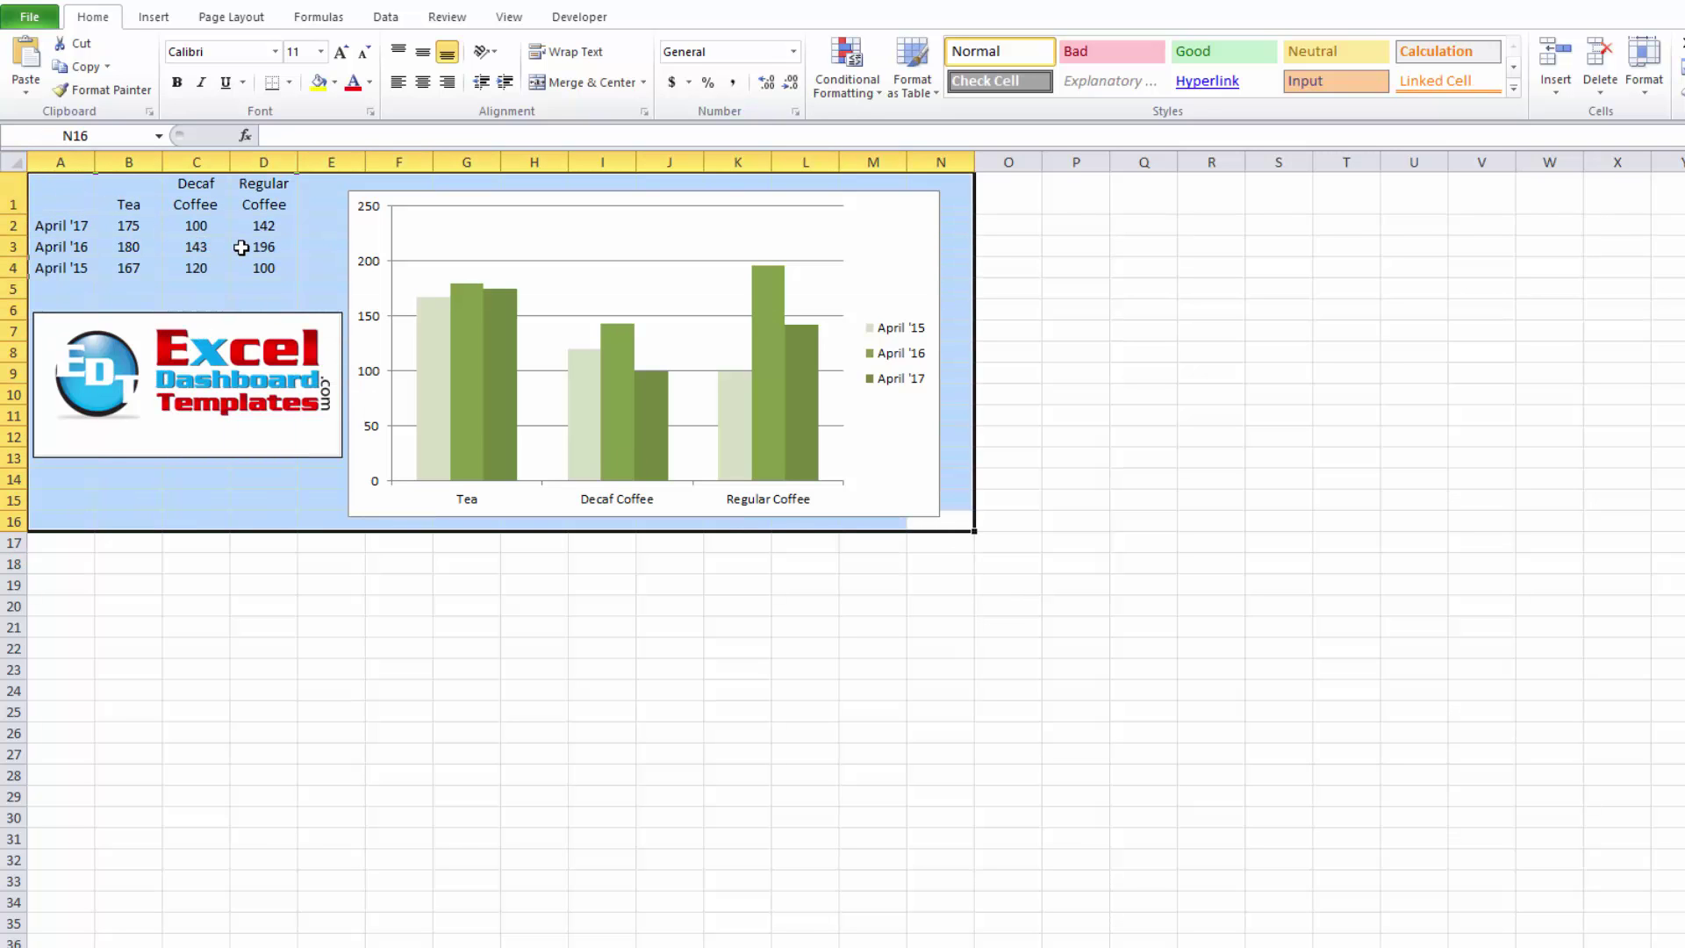
key(ctrl+c)
click(68, 565)
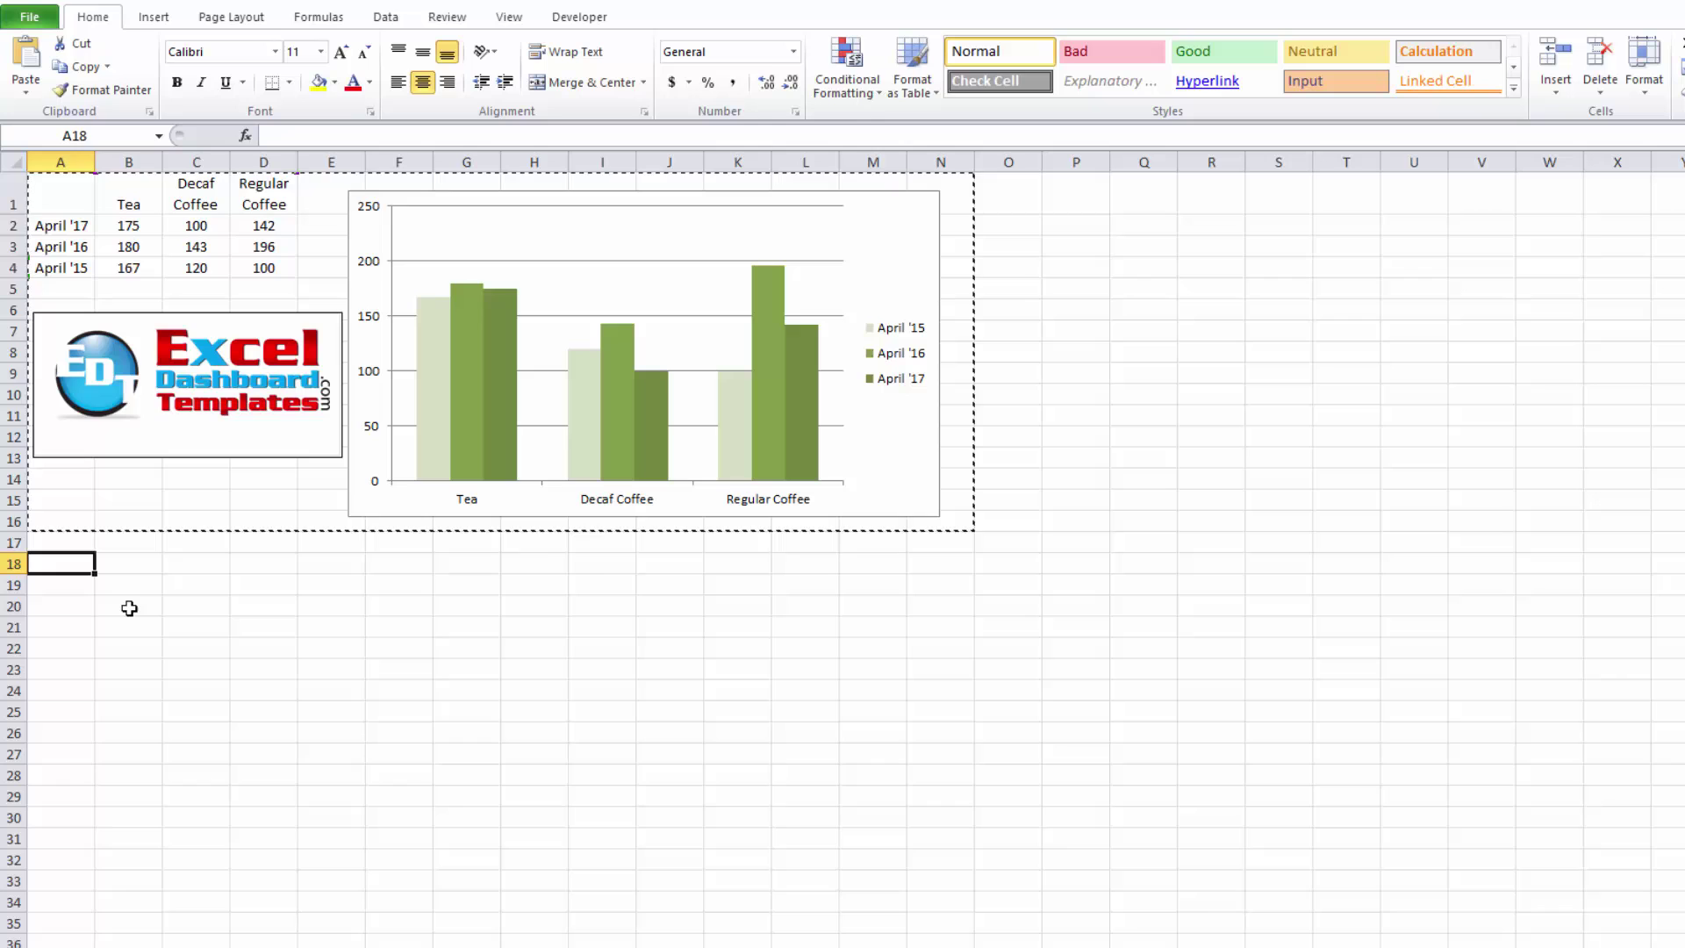
key(ctrl+v)
Inspect the pasted lower chart's April '17, '16 and '15 series
click(1073, 769)
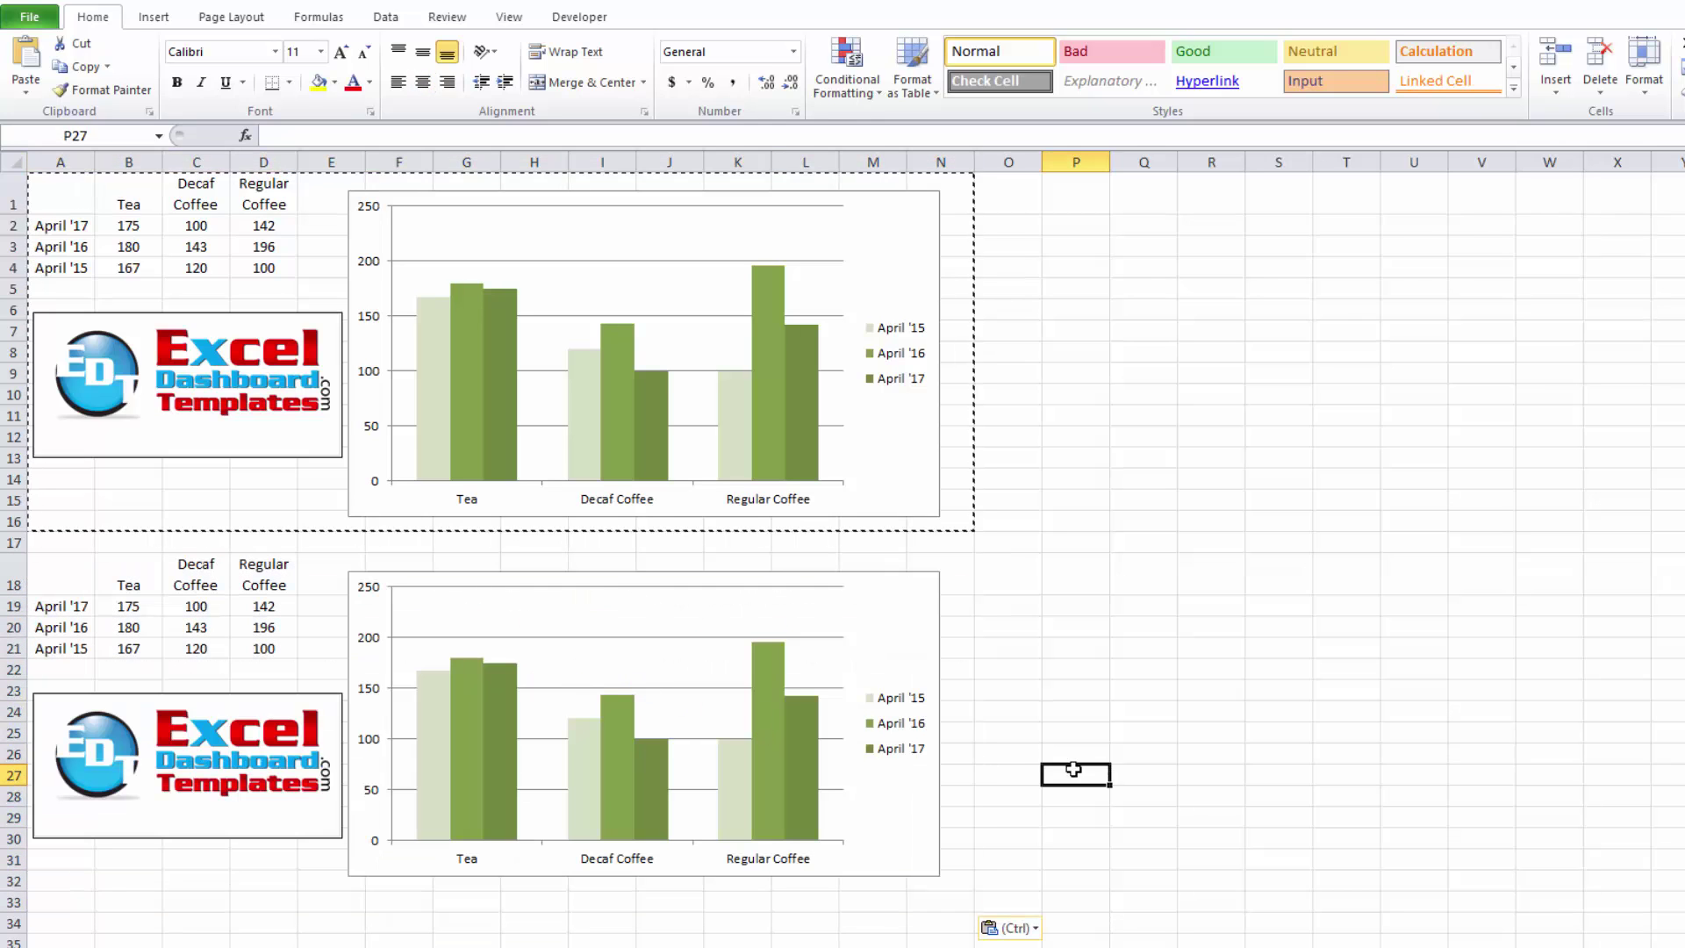
click(631, 711)
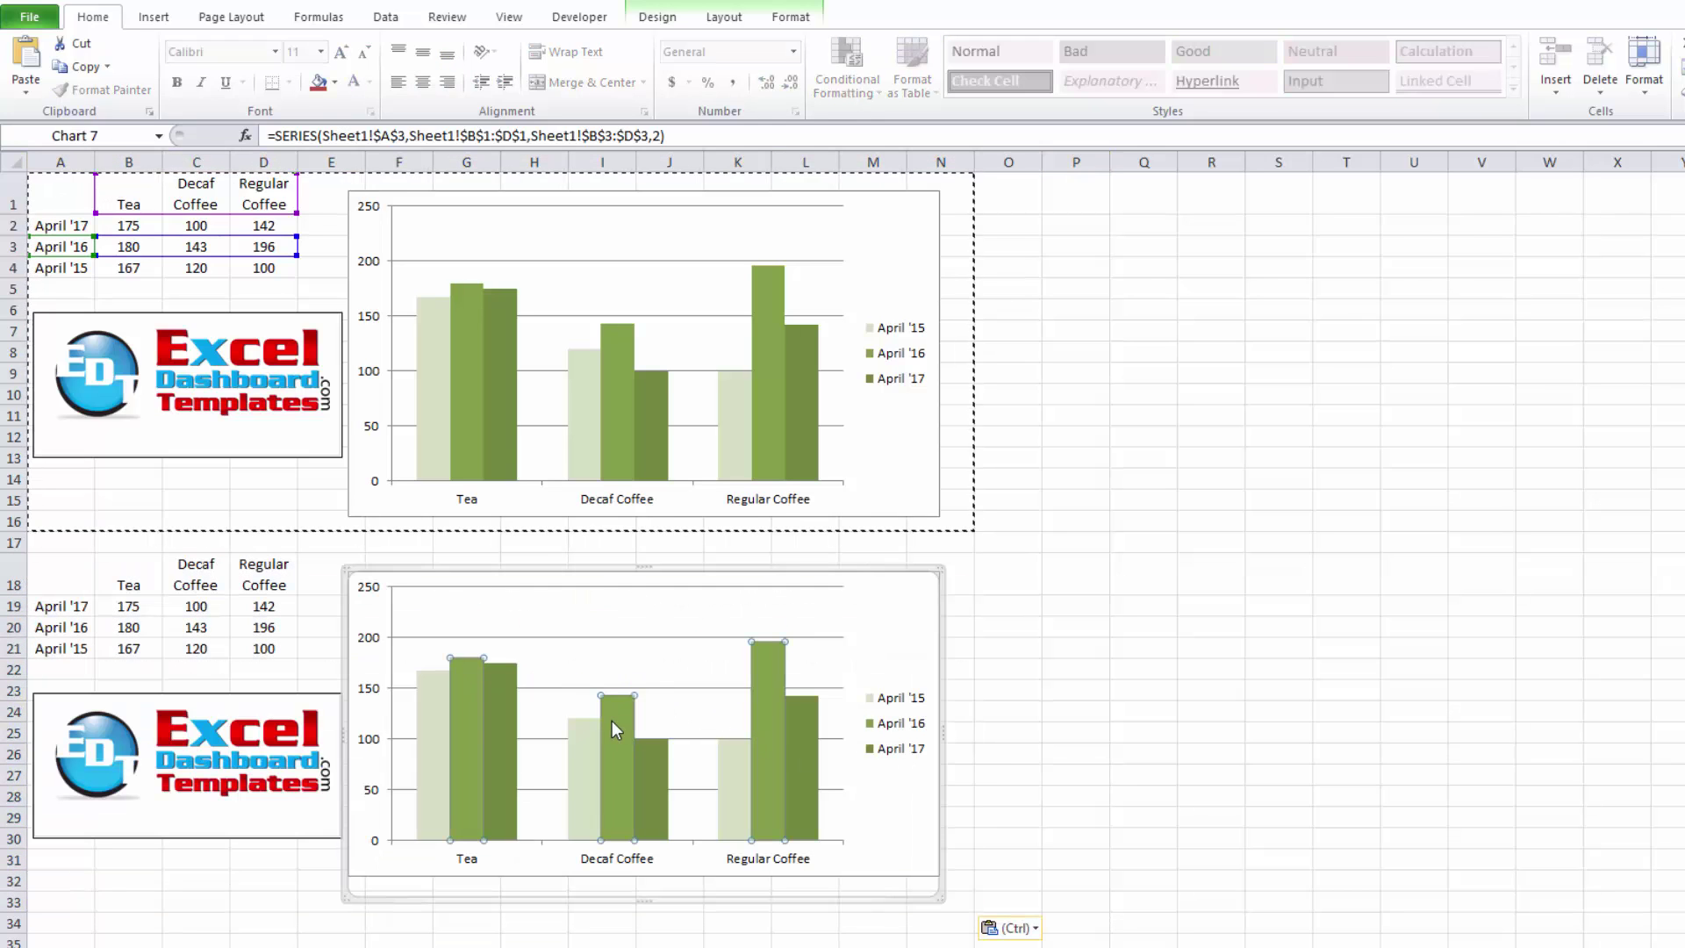
click(504, 691)
click(462, 742)
click(431, 750)
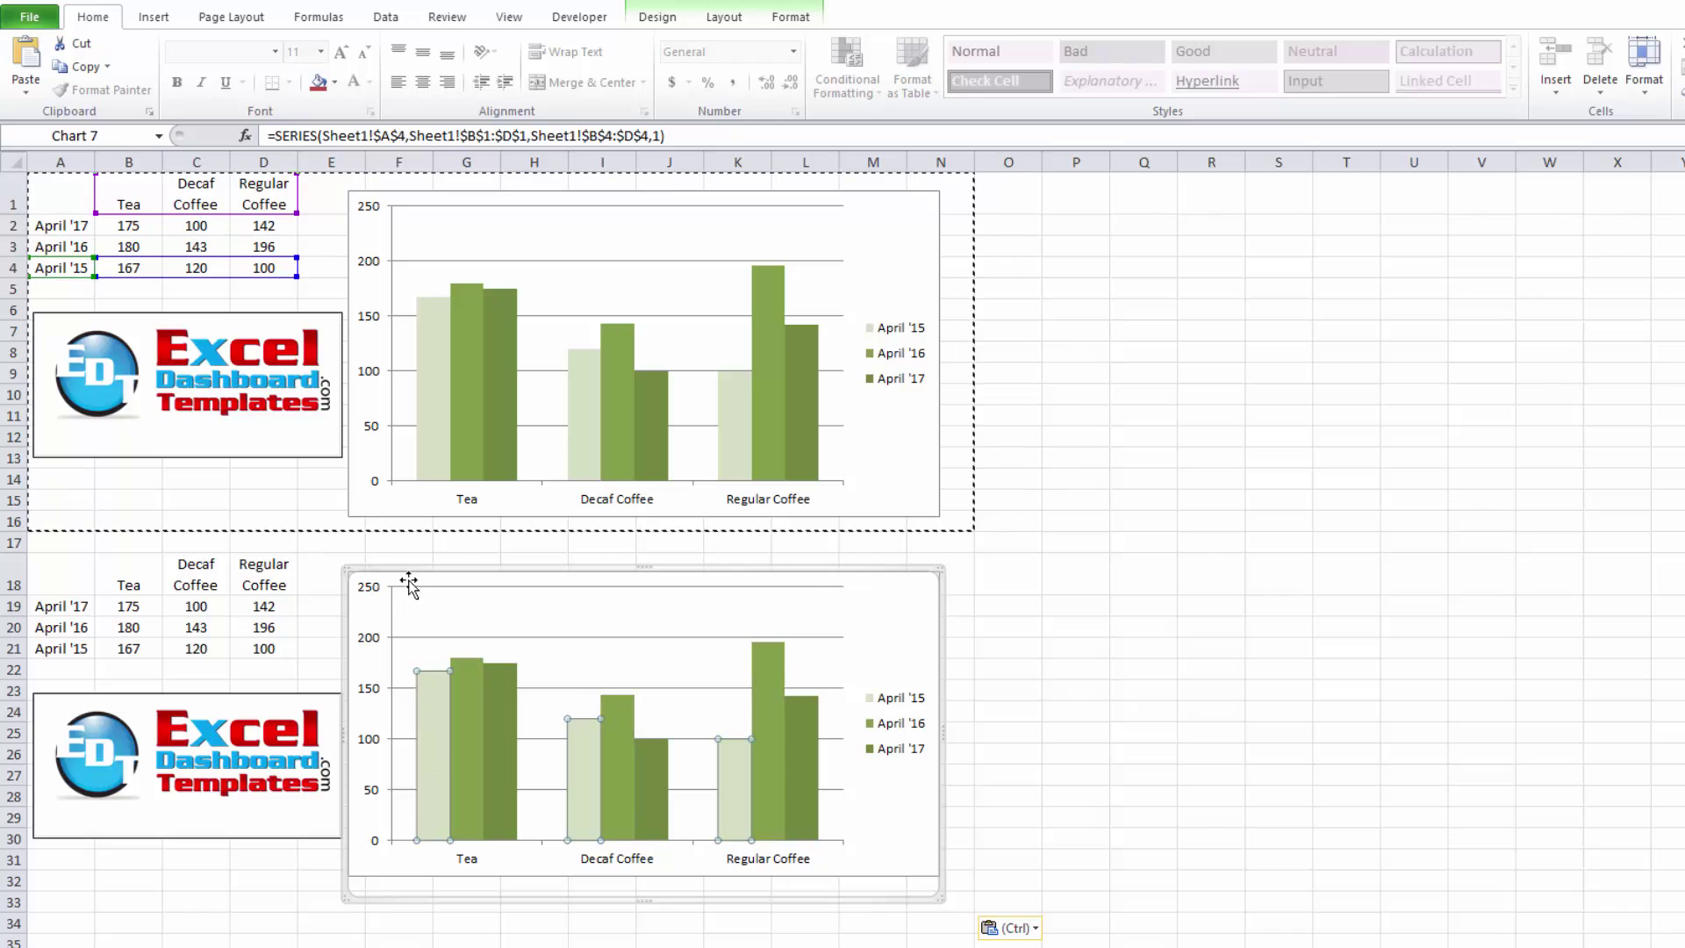
click(468, 604)
Set the April '16 Decaf value in C3 to 500, then undo the edit and paste
click(209, 247)
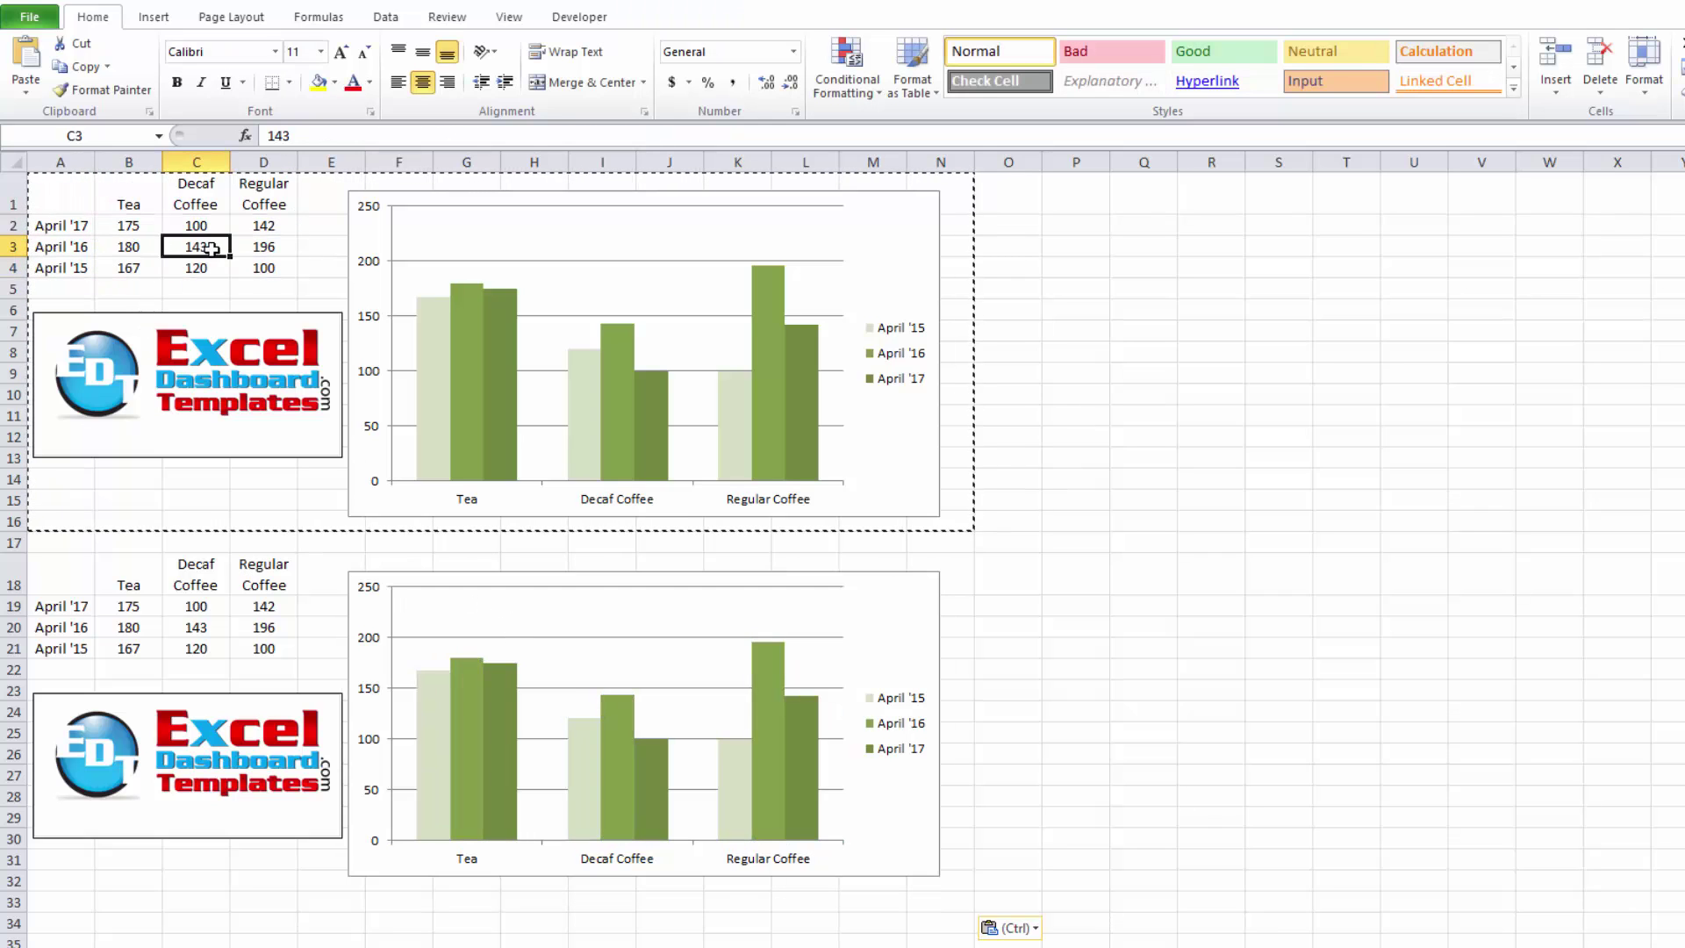
text(500)
click(237, 207)
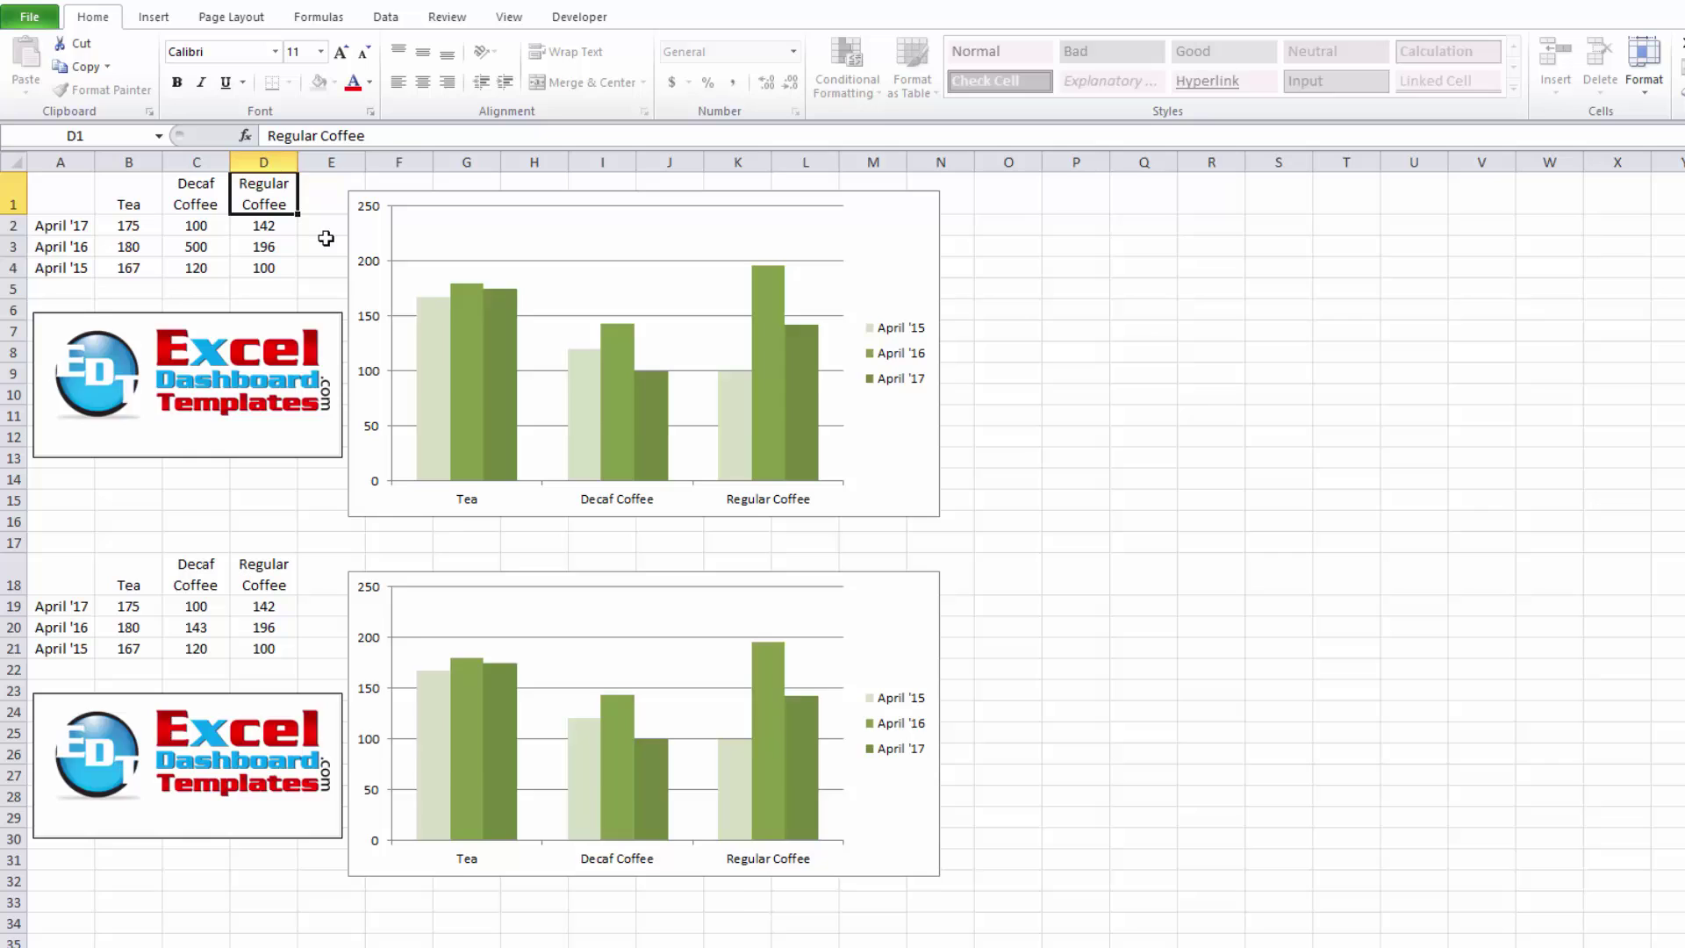
key(ctrl+z)
key(ctrl+z)
key(ctrl+z)
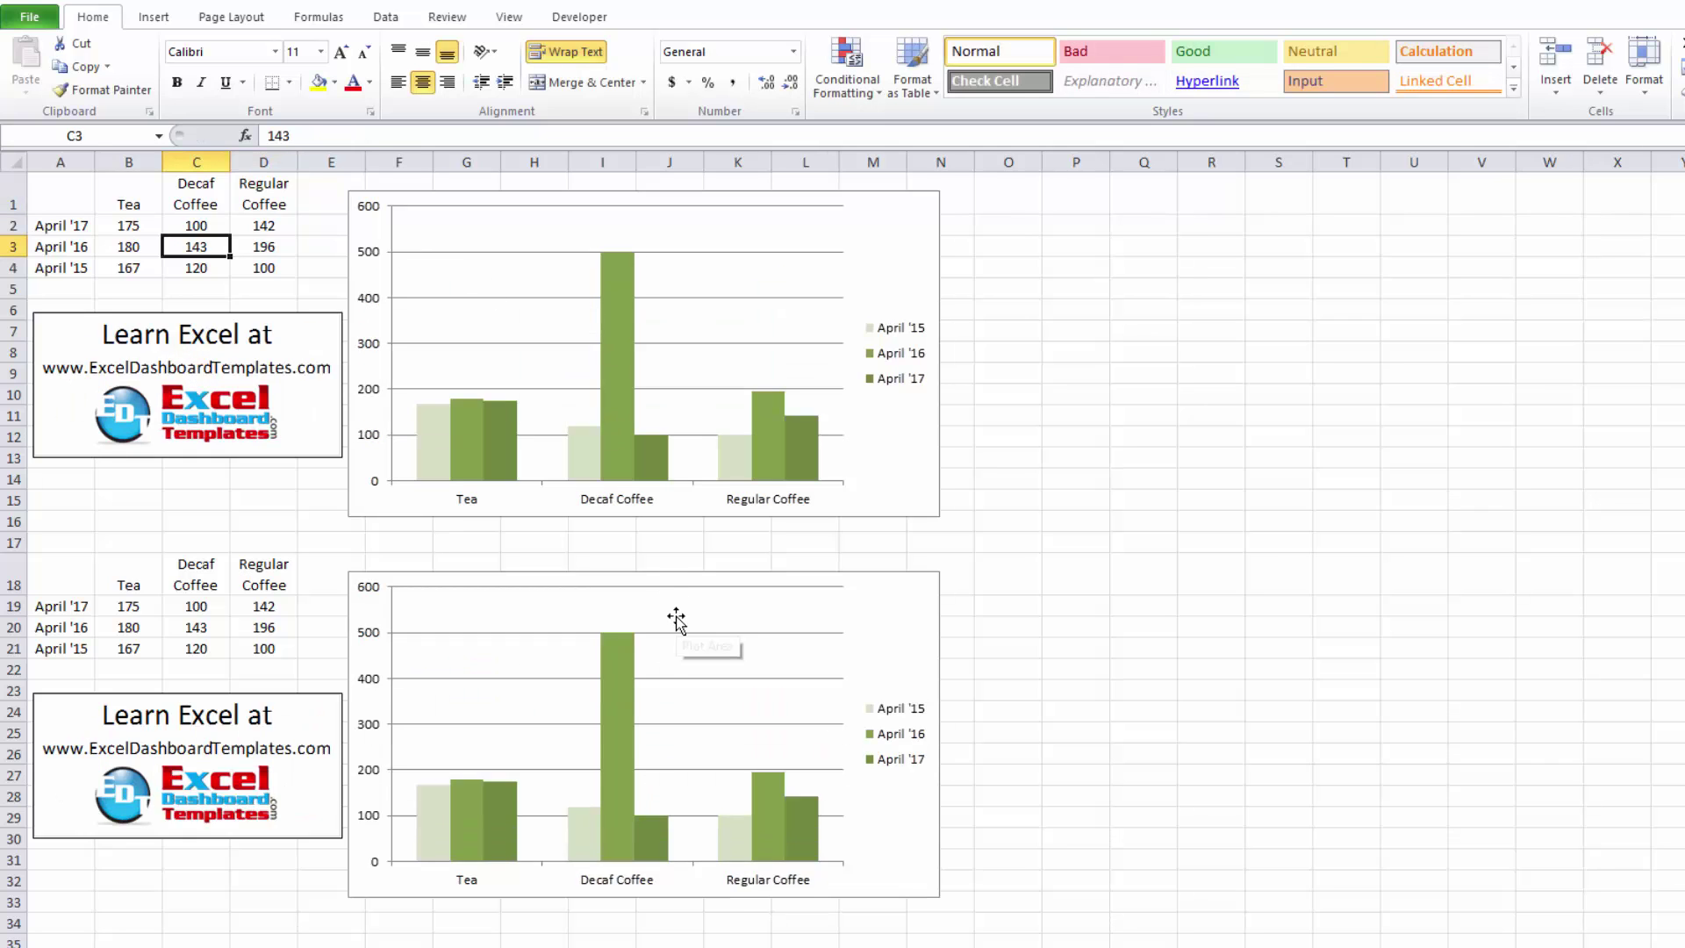
key(ctrl+z)
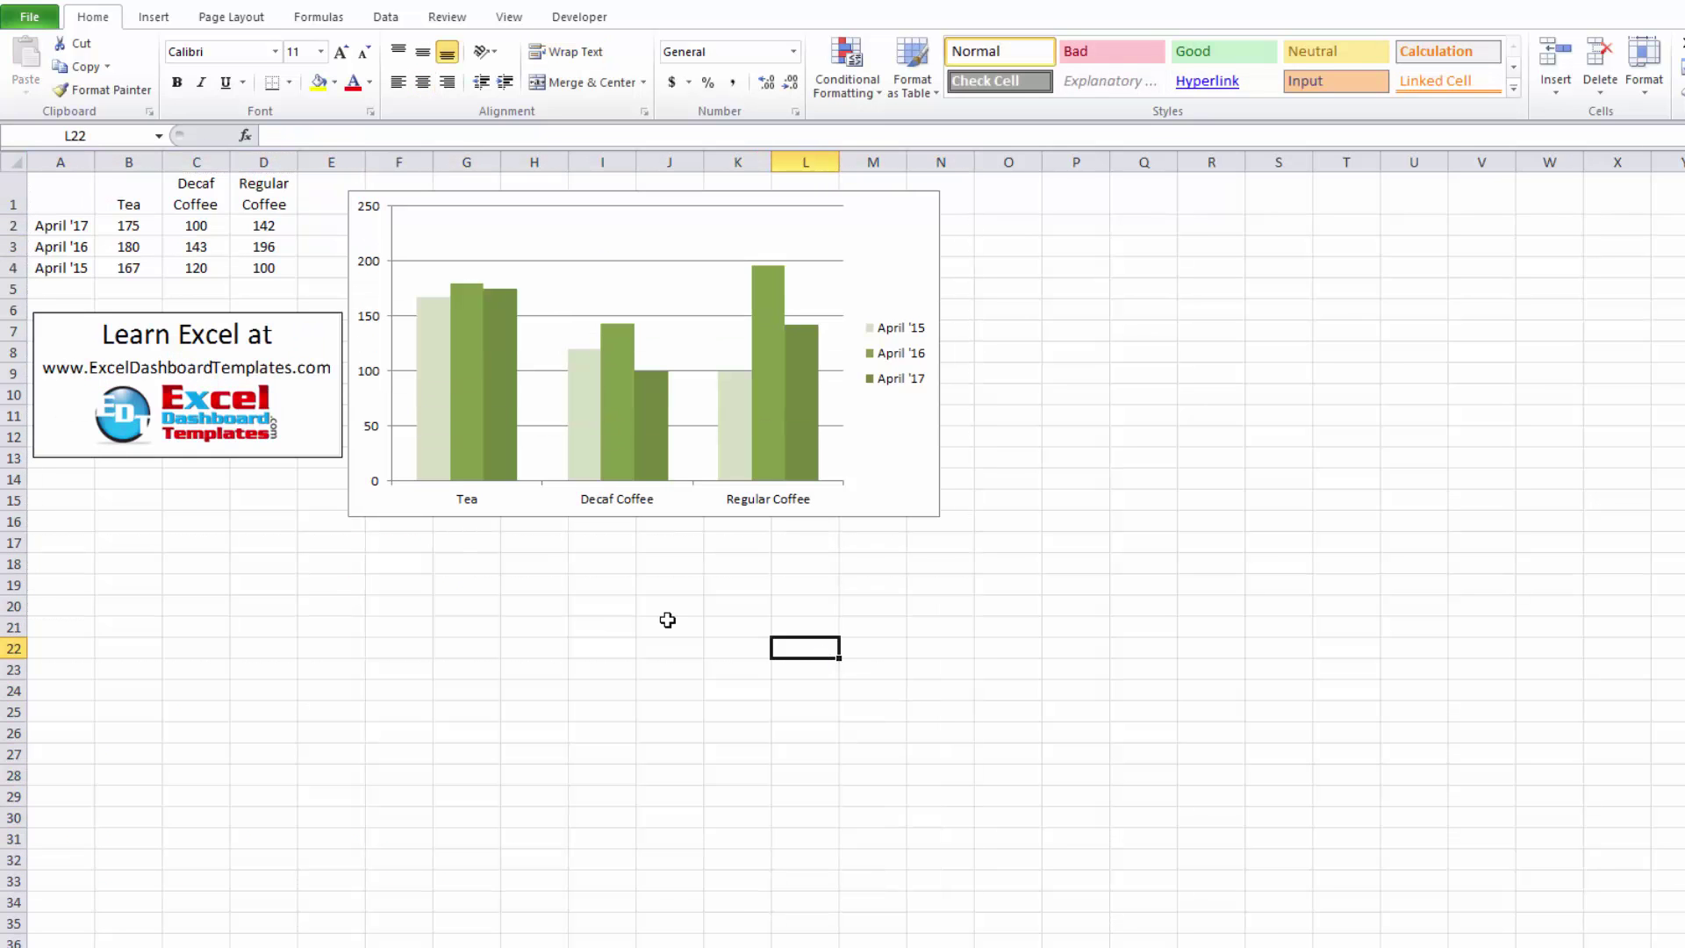
click(54, 225)
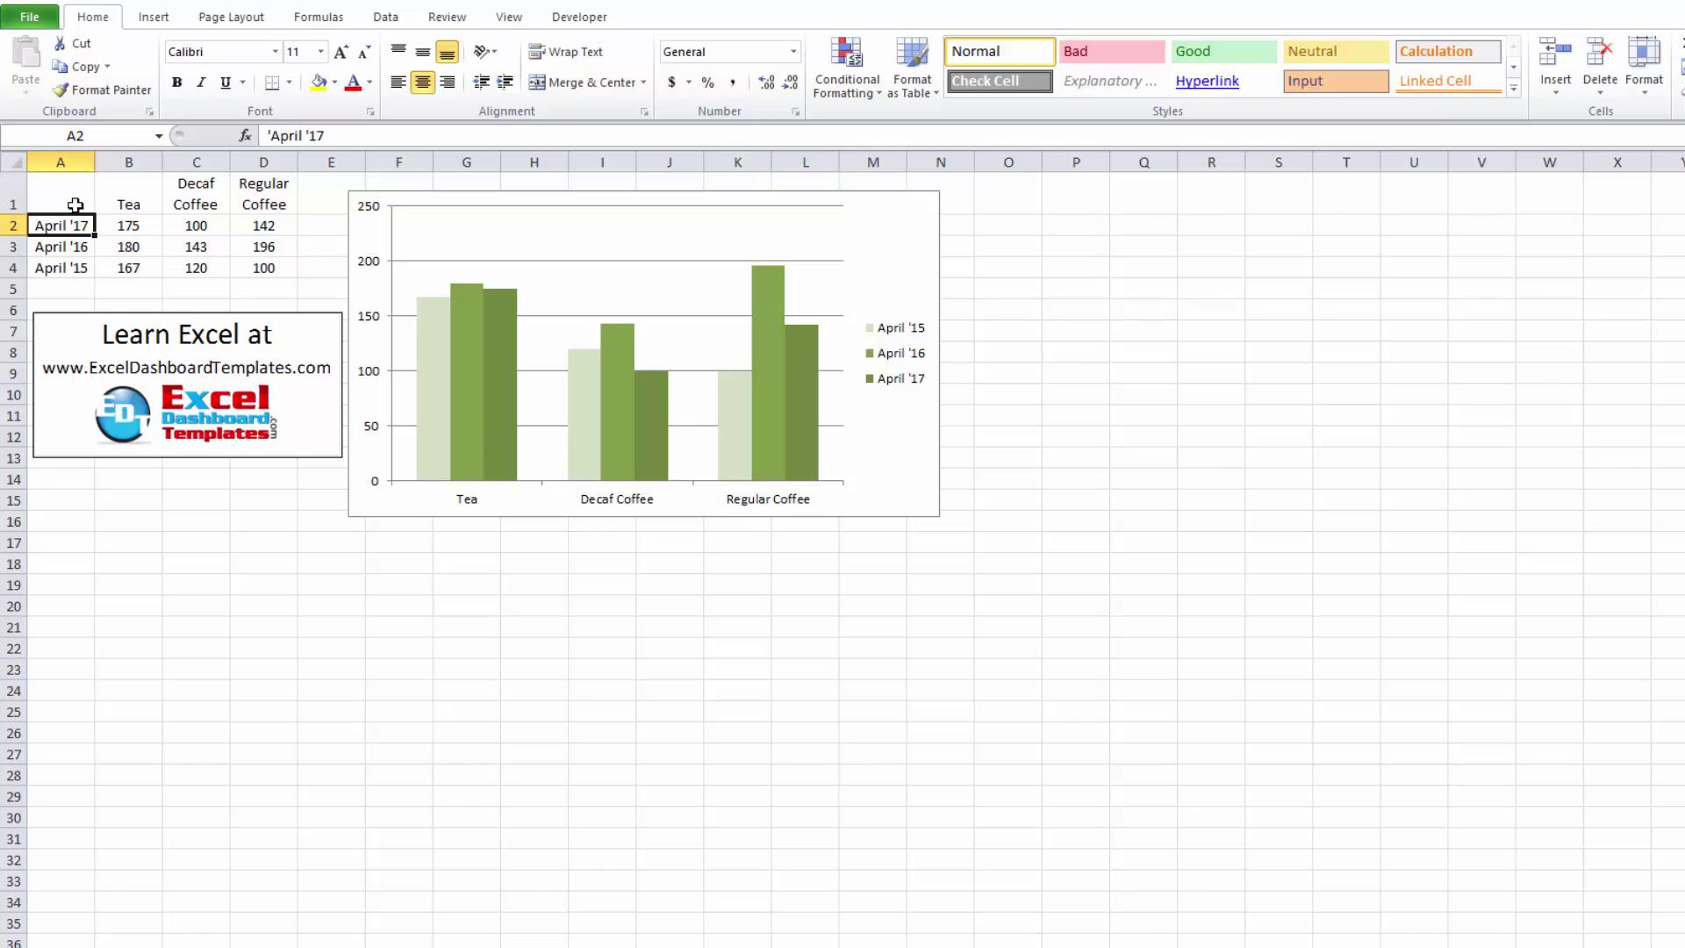
drag(70, 227, 69, 267)
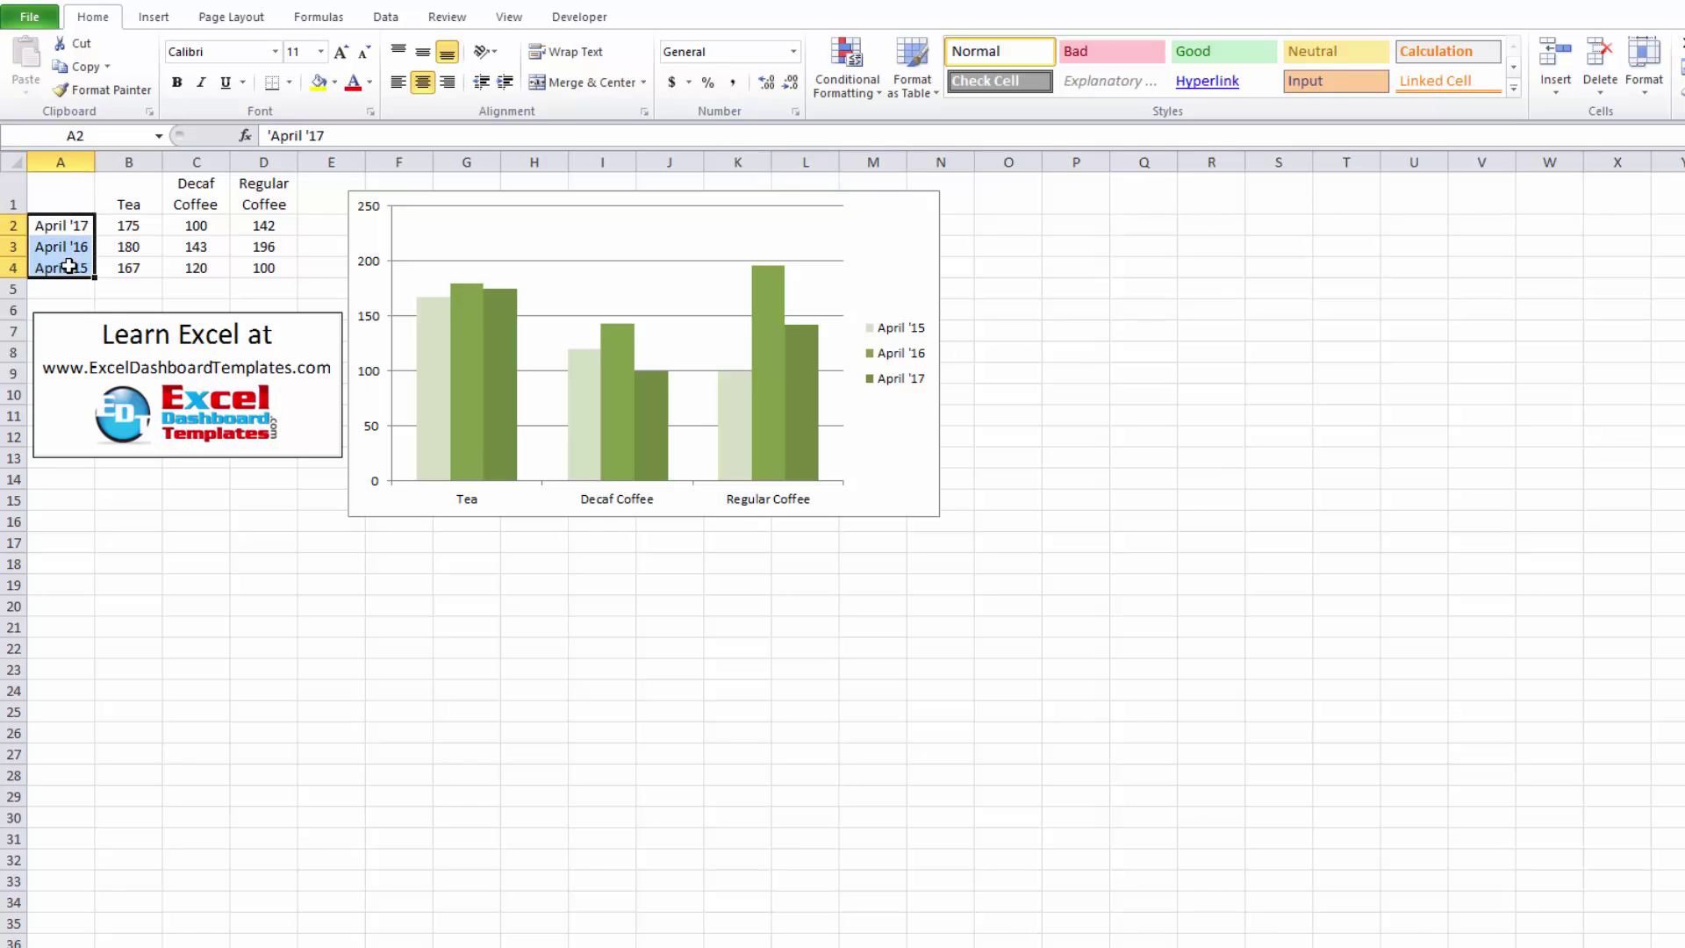
click(614, 561)
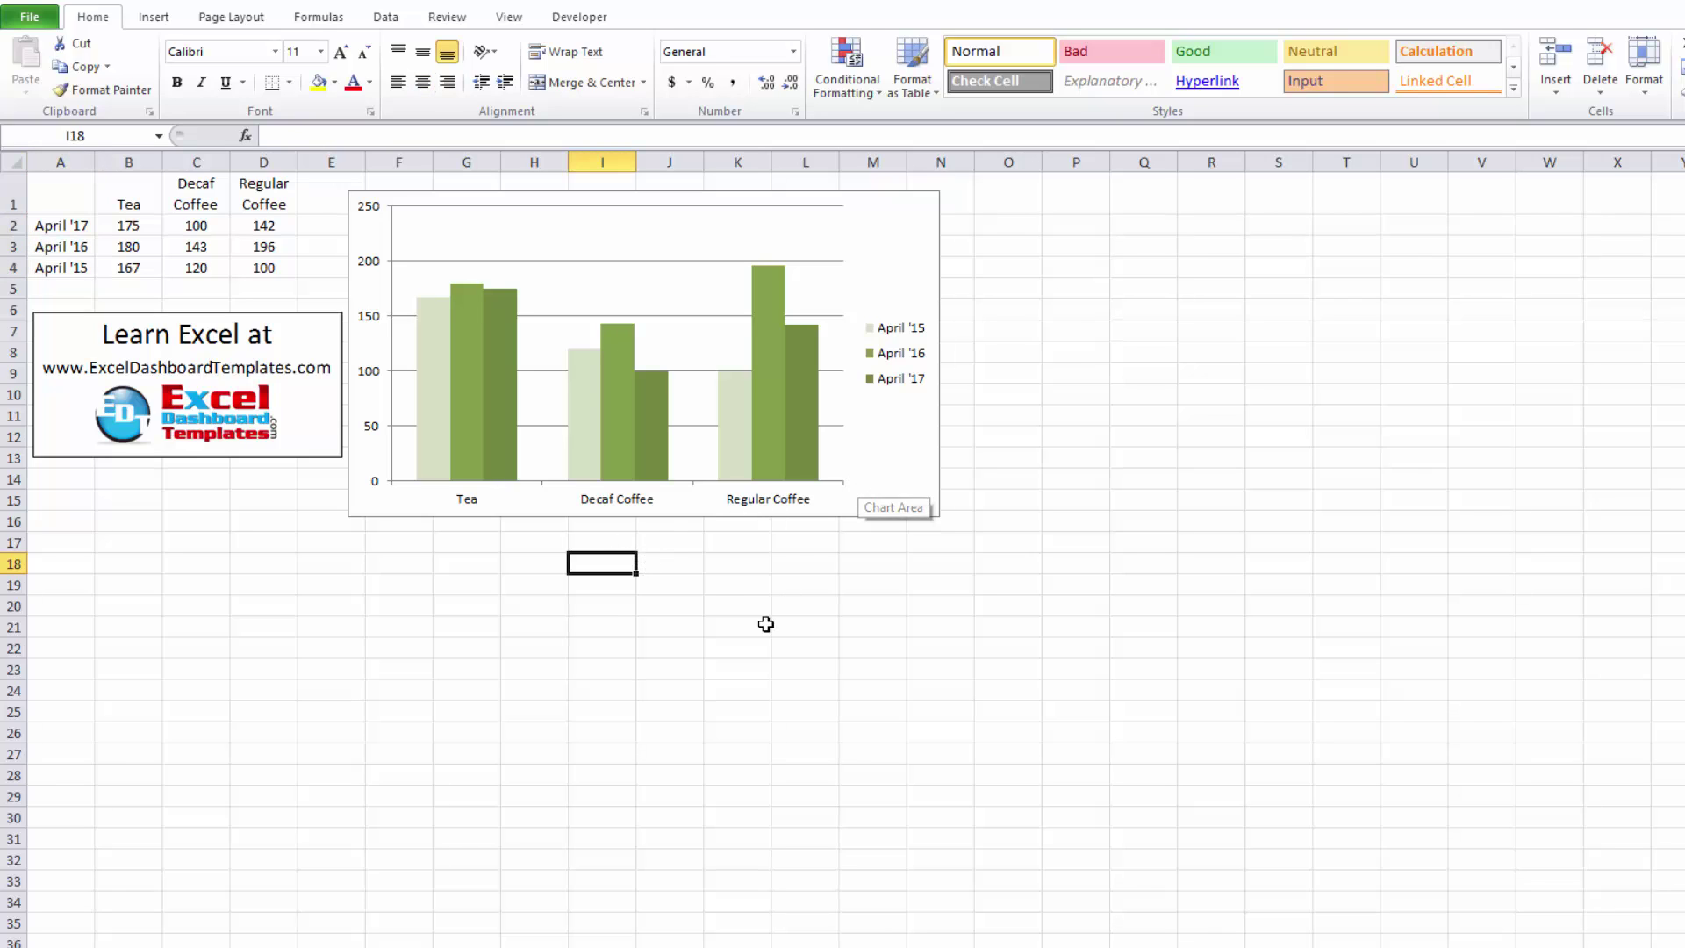
click(290, 484)
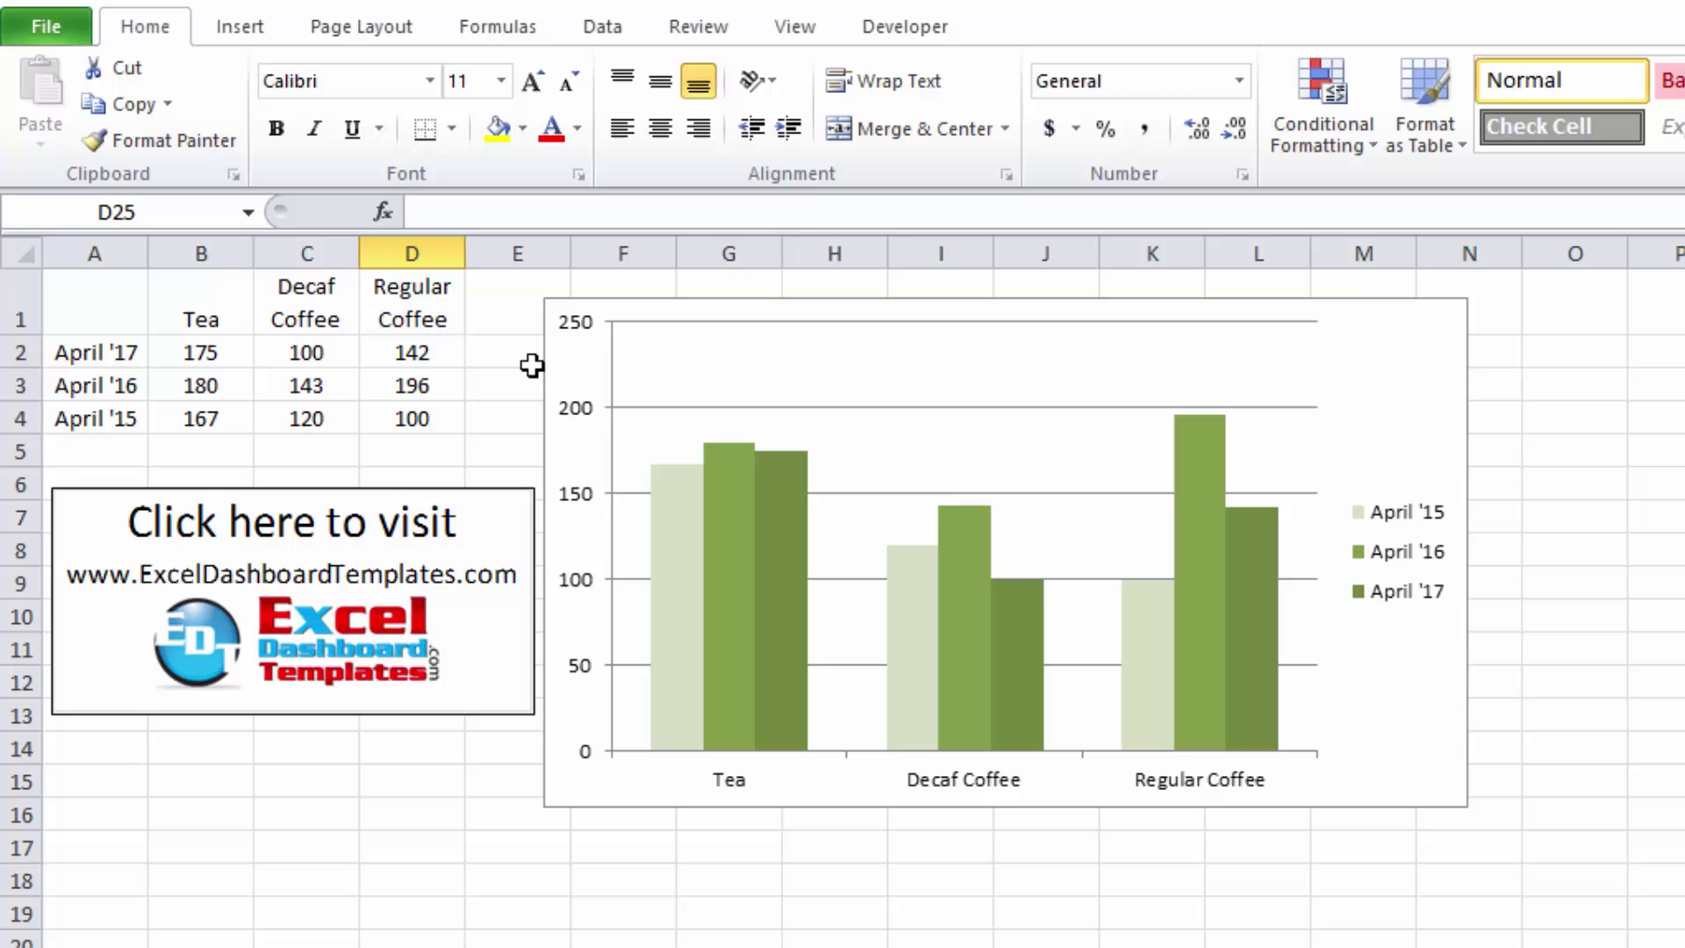
Select the chart on Sheet1 (2) and inspect its April '15 and '16 series sources
click(513, 381)
click(1387, 412)
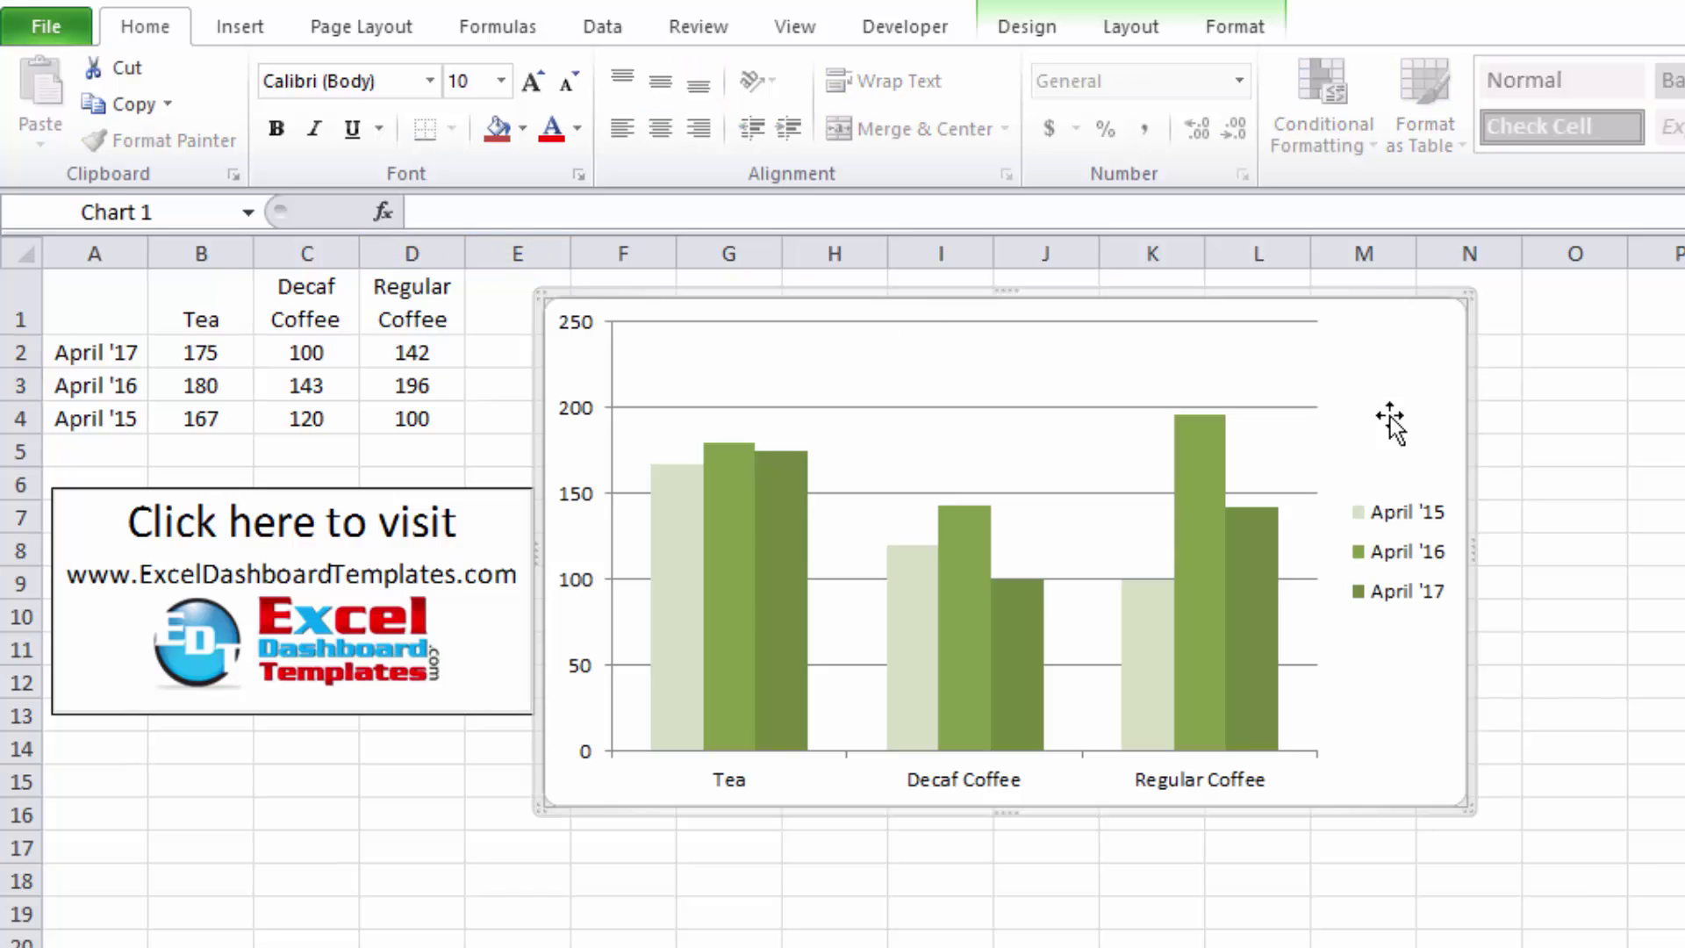
click(1655, 583)
click(1338, 493)
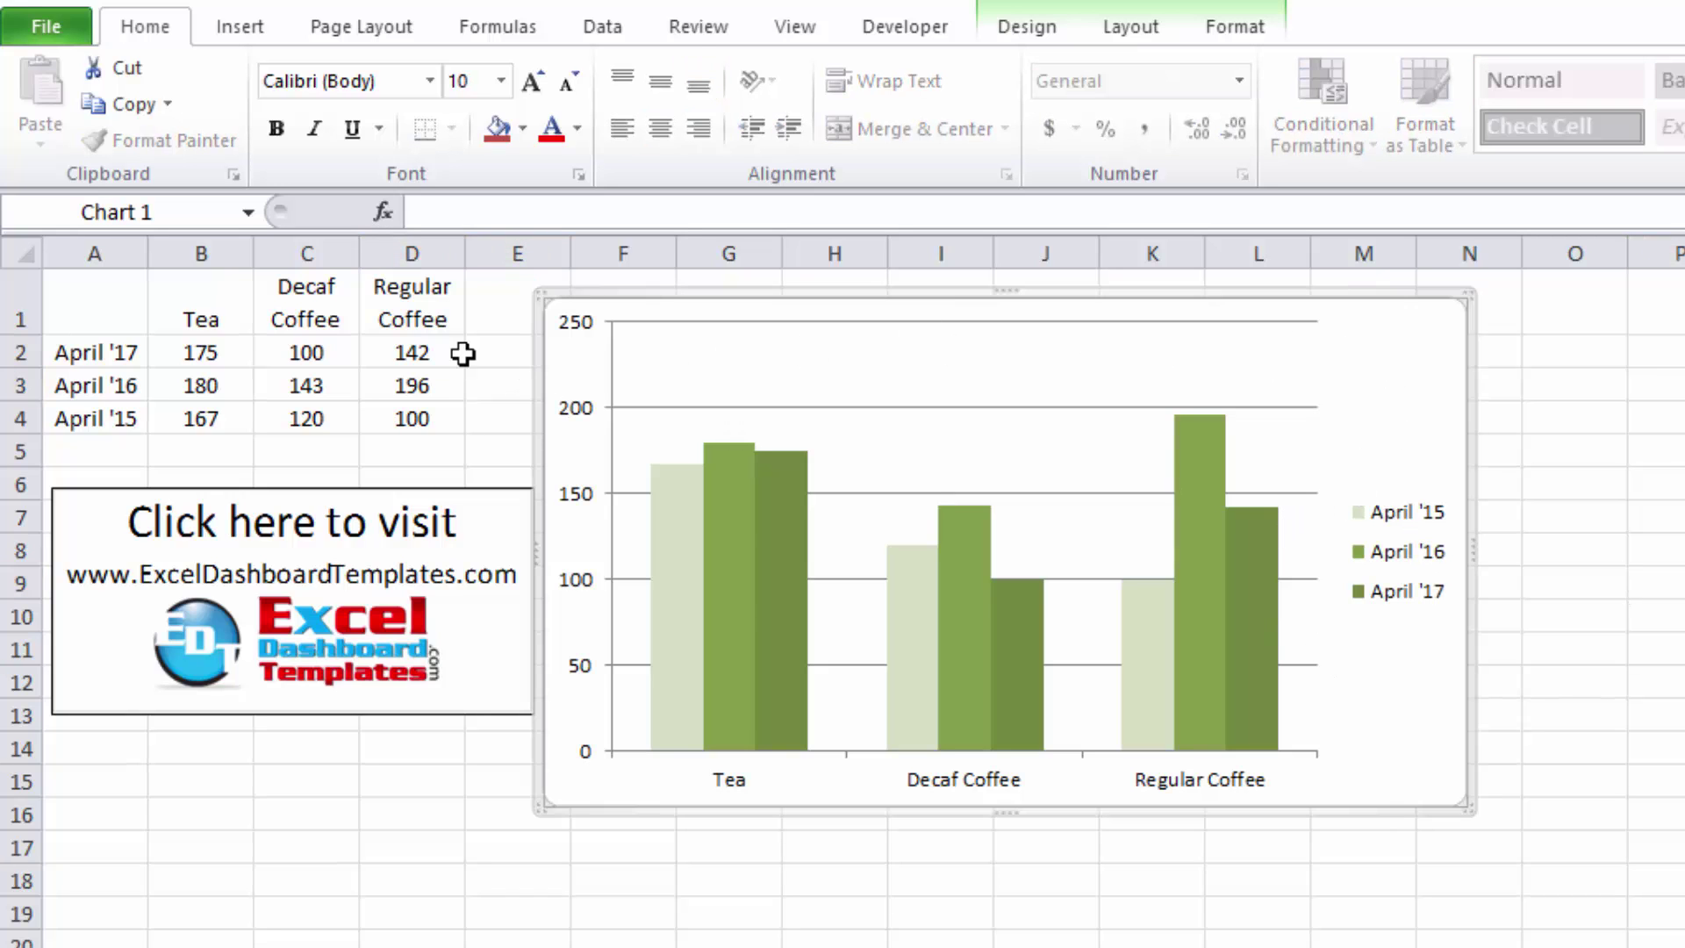
click(726, 497)
click(699, 573)
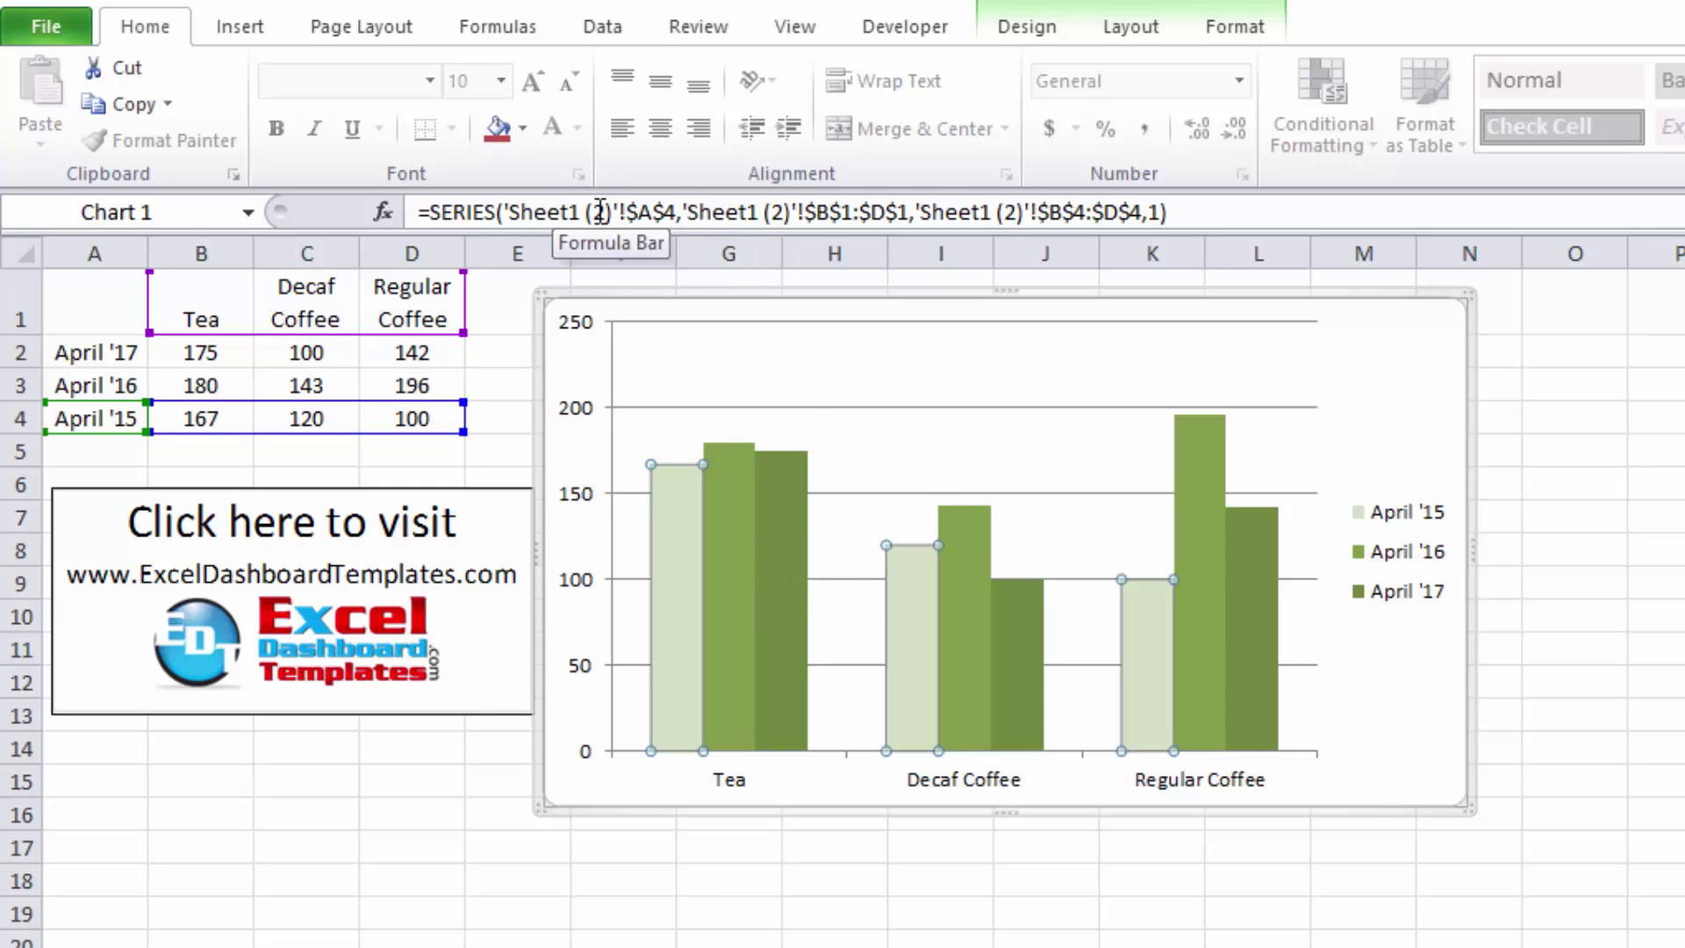
click(677, 531)
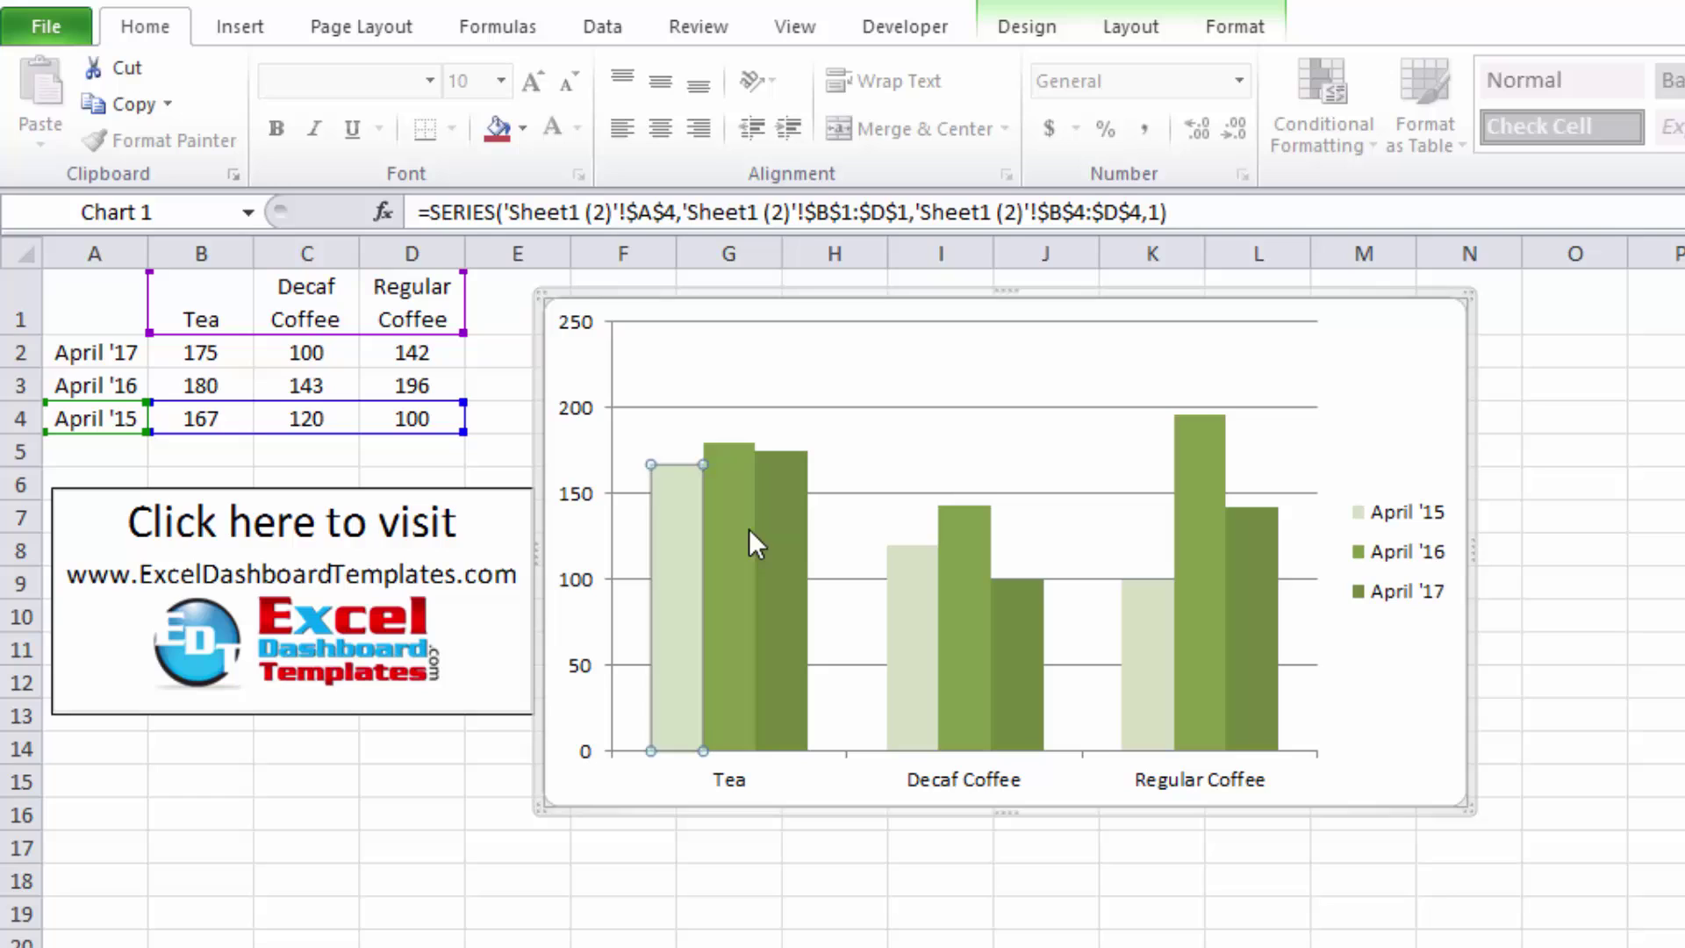
click(750, 528)
click(677, 571)
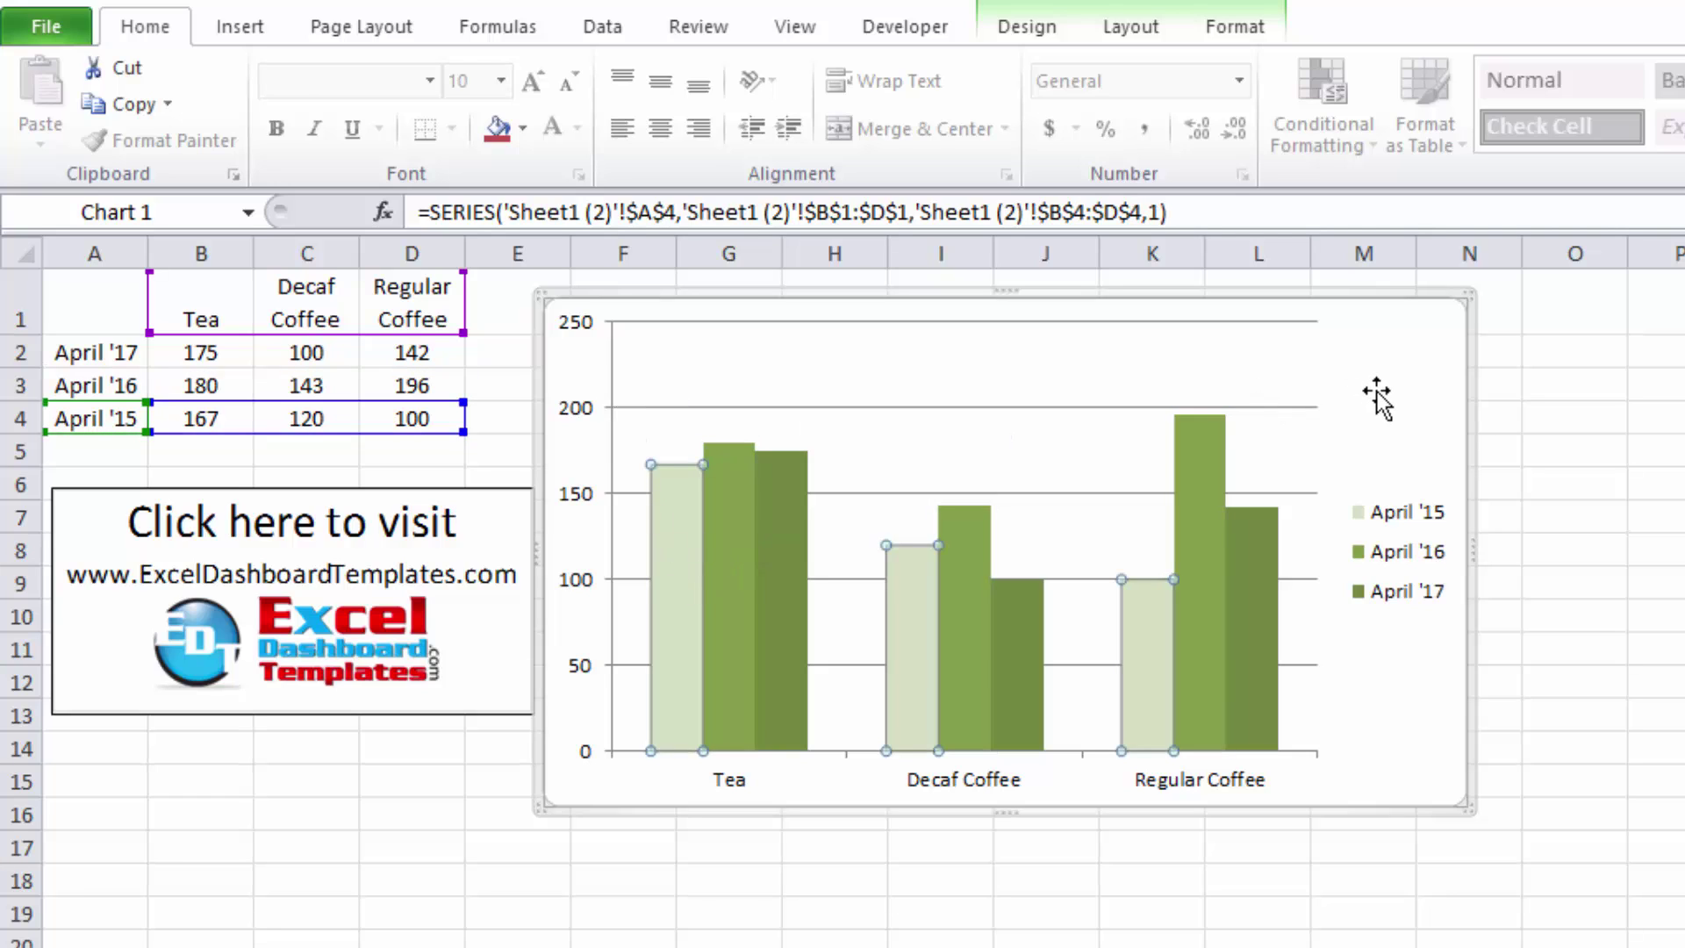
Confirm the April '15, '16 and '17 series draw from 'Sheet1 (2)' table rows
click(1377, 392)
click(690, 496)
click(720, 492)
click(778, 509)
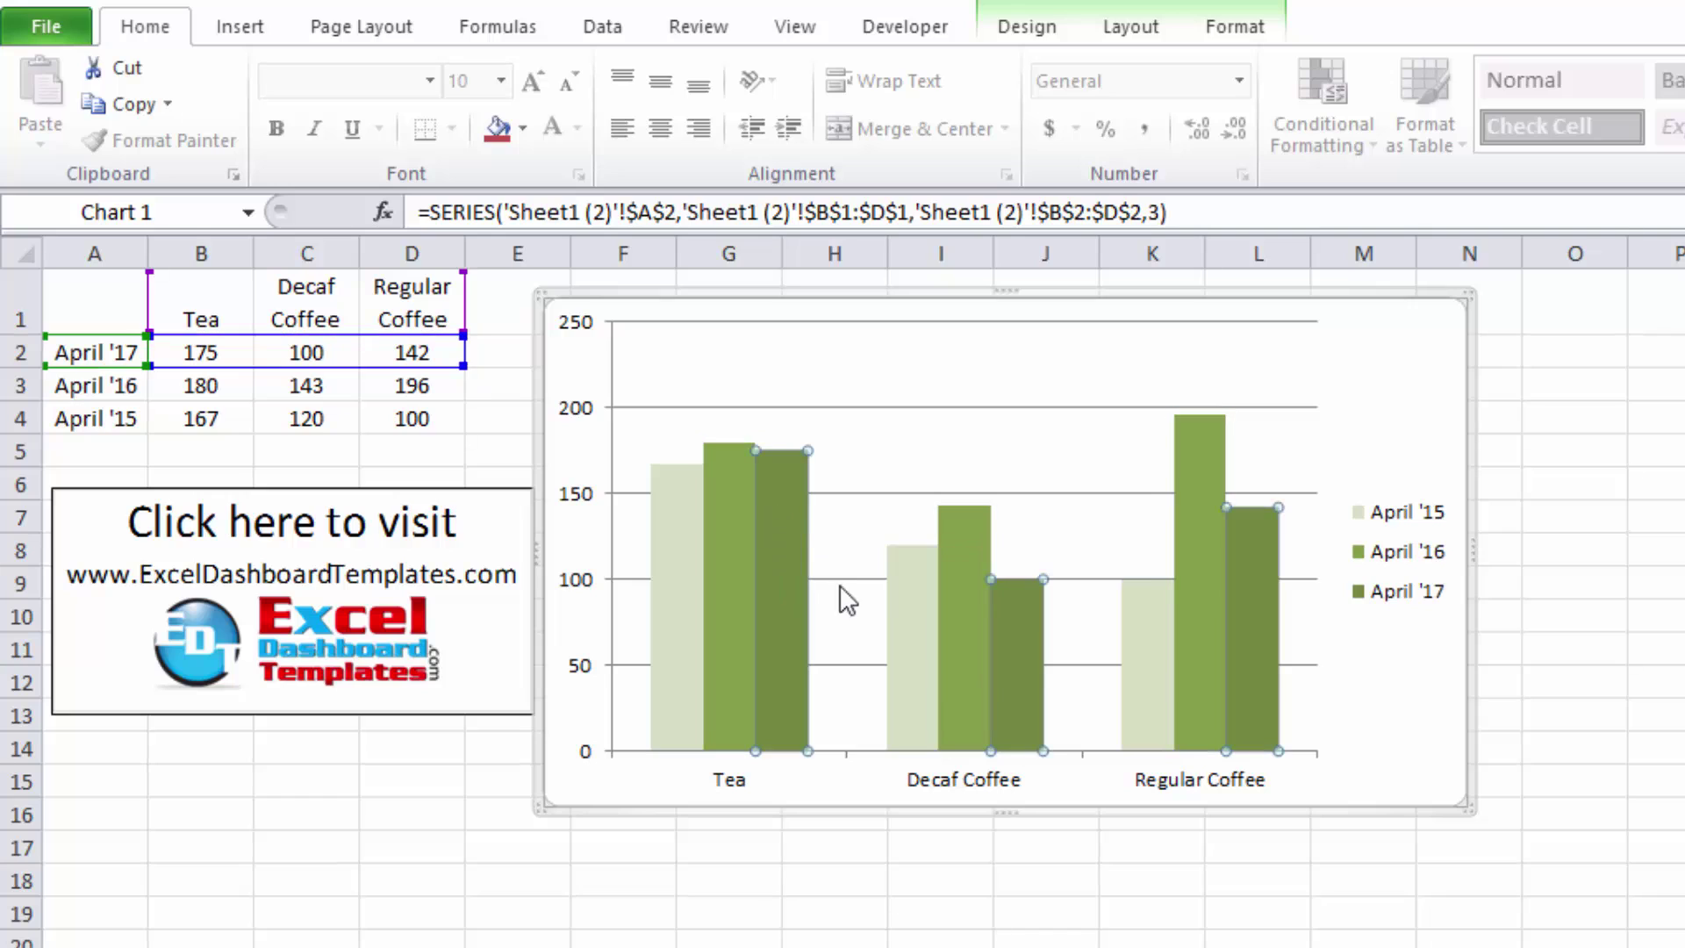
Select the block A1:N17 containing the table, logo and chart
click(1053, 839)
click(1132, 946)
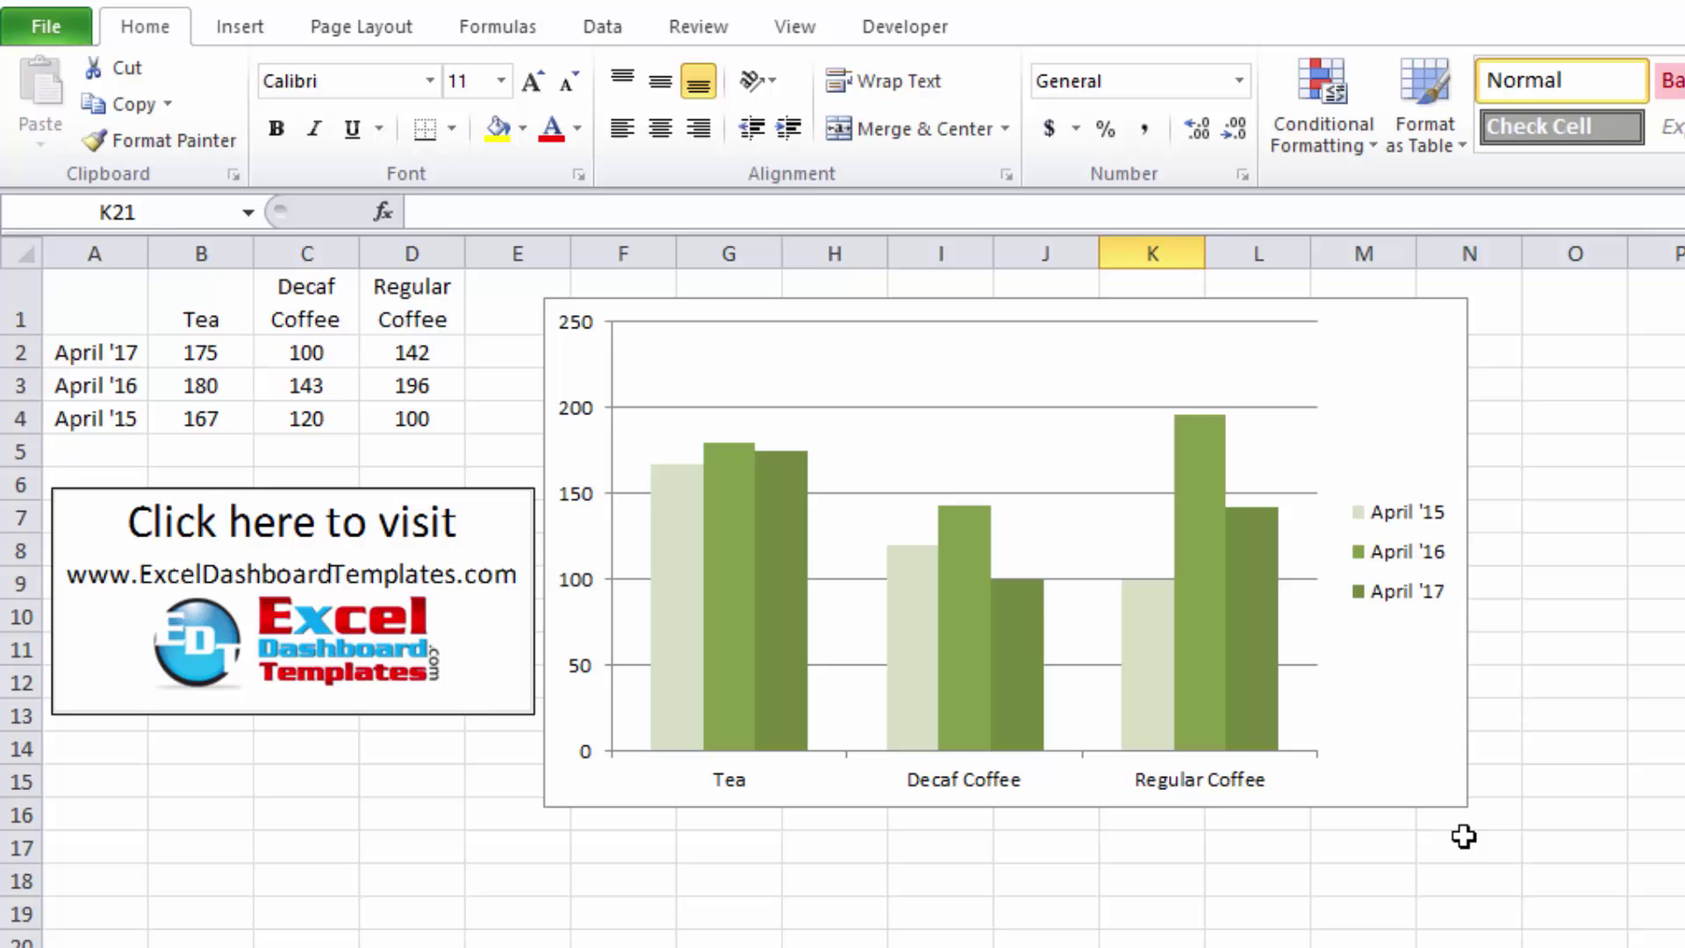
drag(1465, 836, 82, 240)
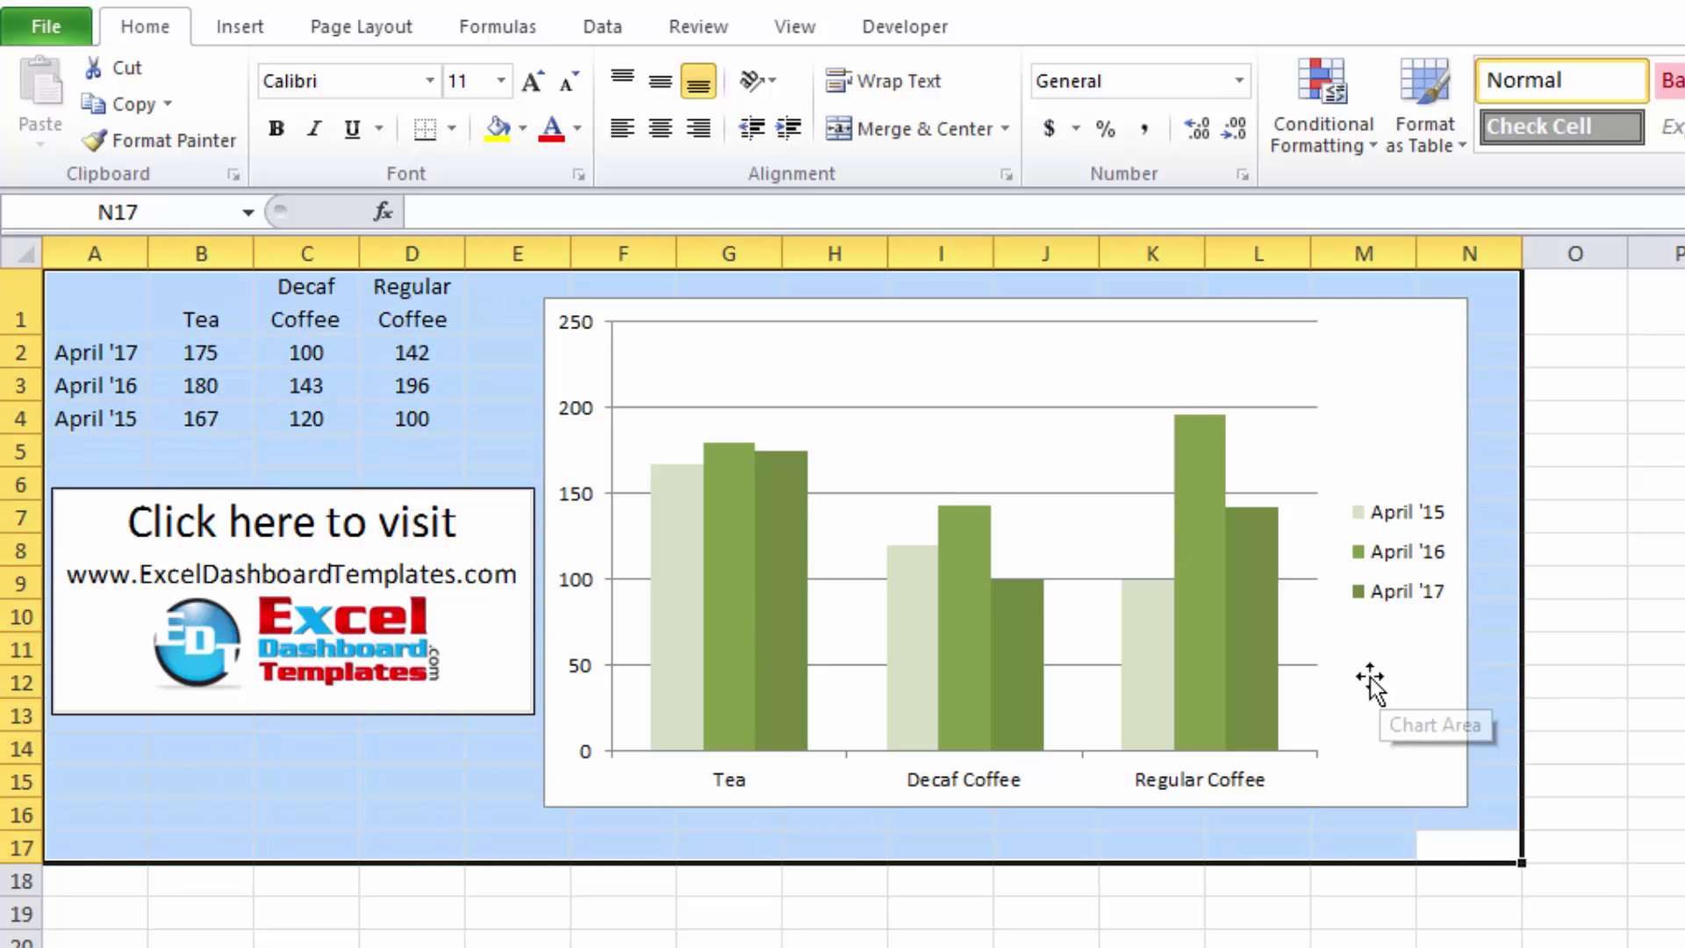
Cut the selected A1:N17 block on Sheet1 (2) via the right-click menu
right_click(396, 349)
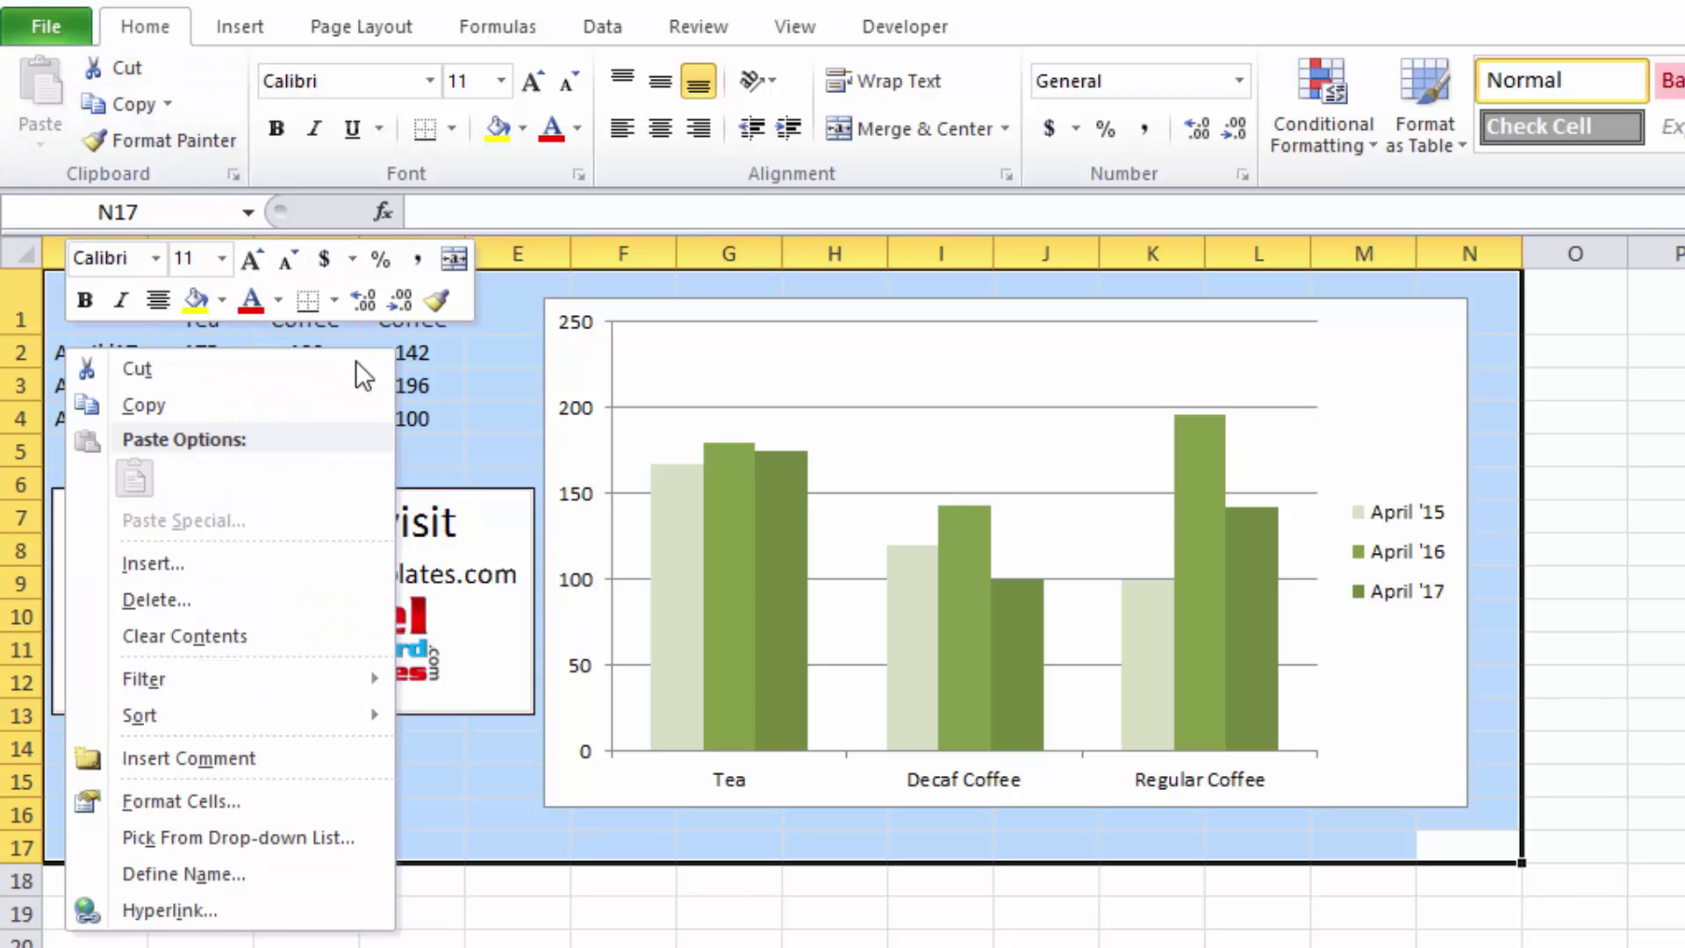
click(276, 379)
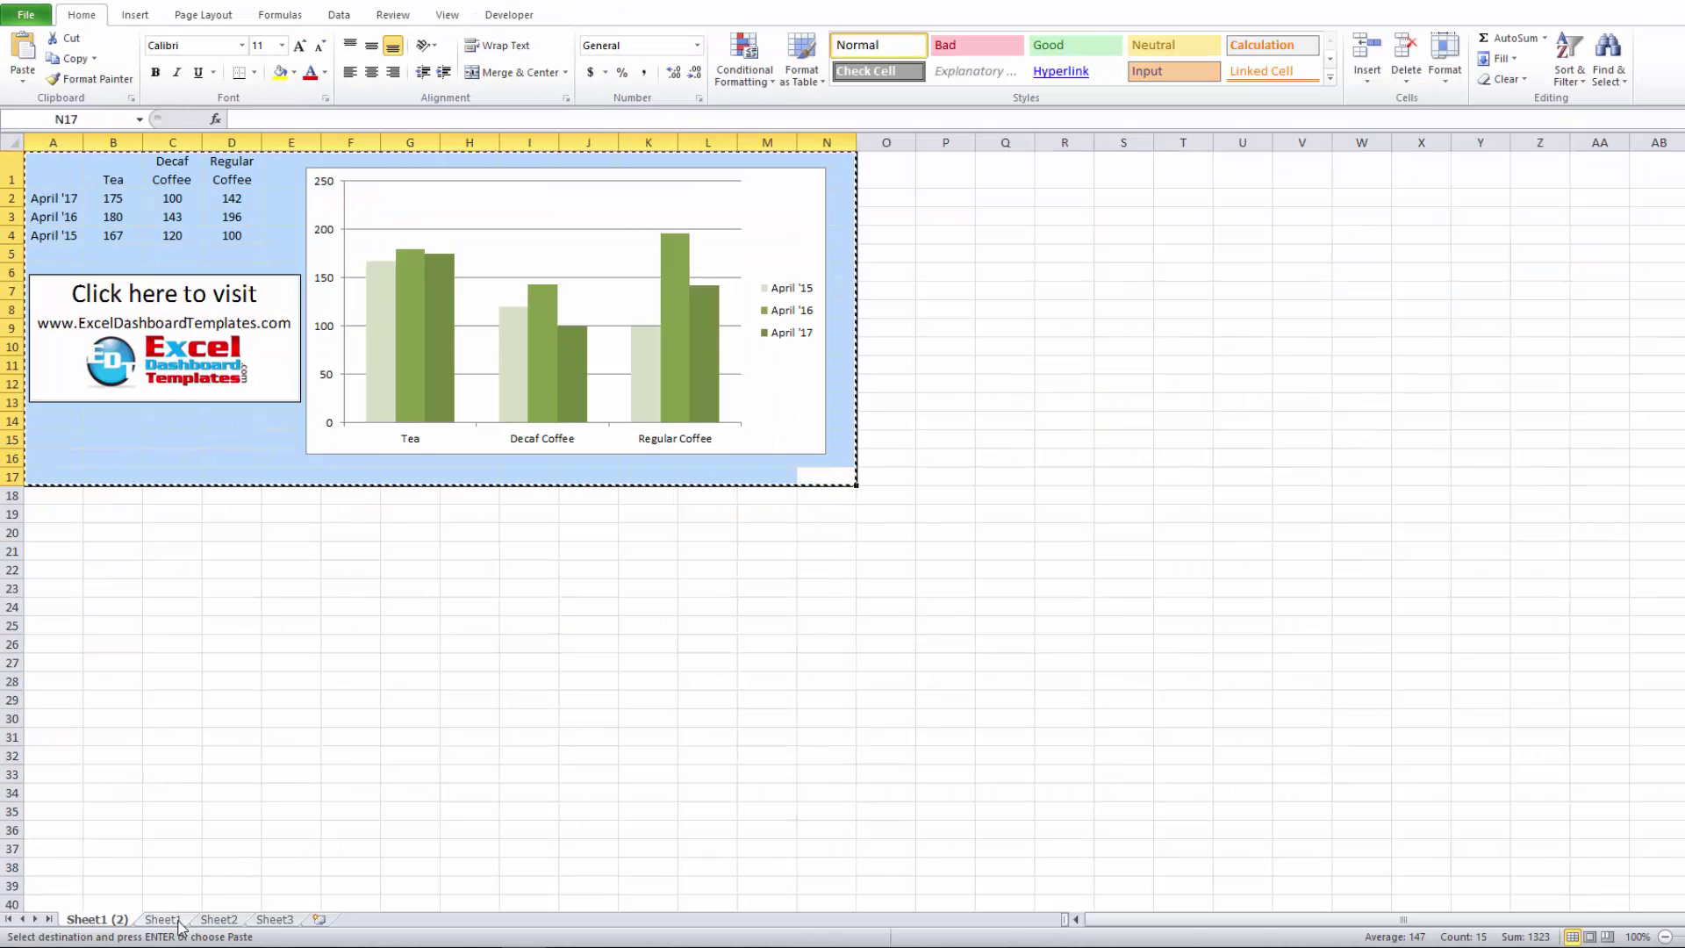
Paste the cut table, logo and chart block at A18 on Sheet1
click(181, 913)
click(52, 510)
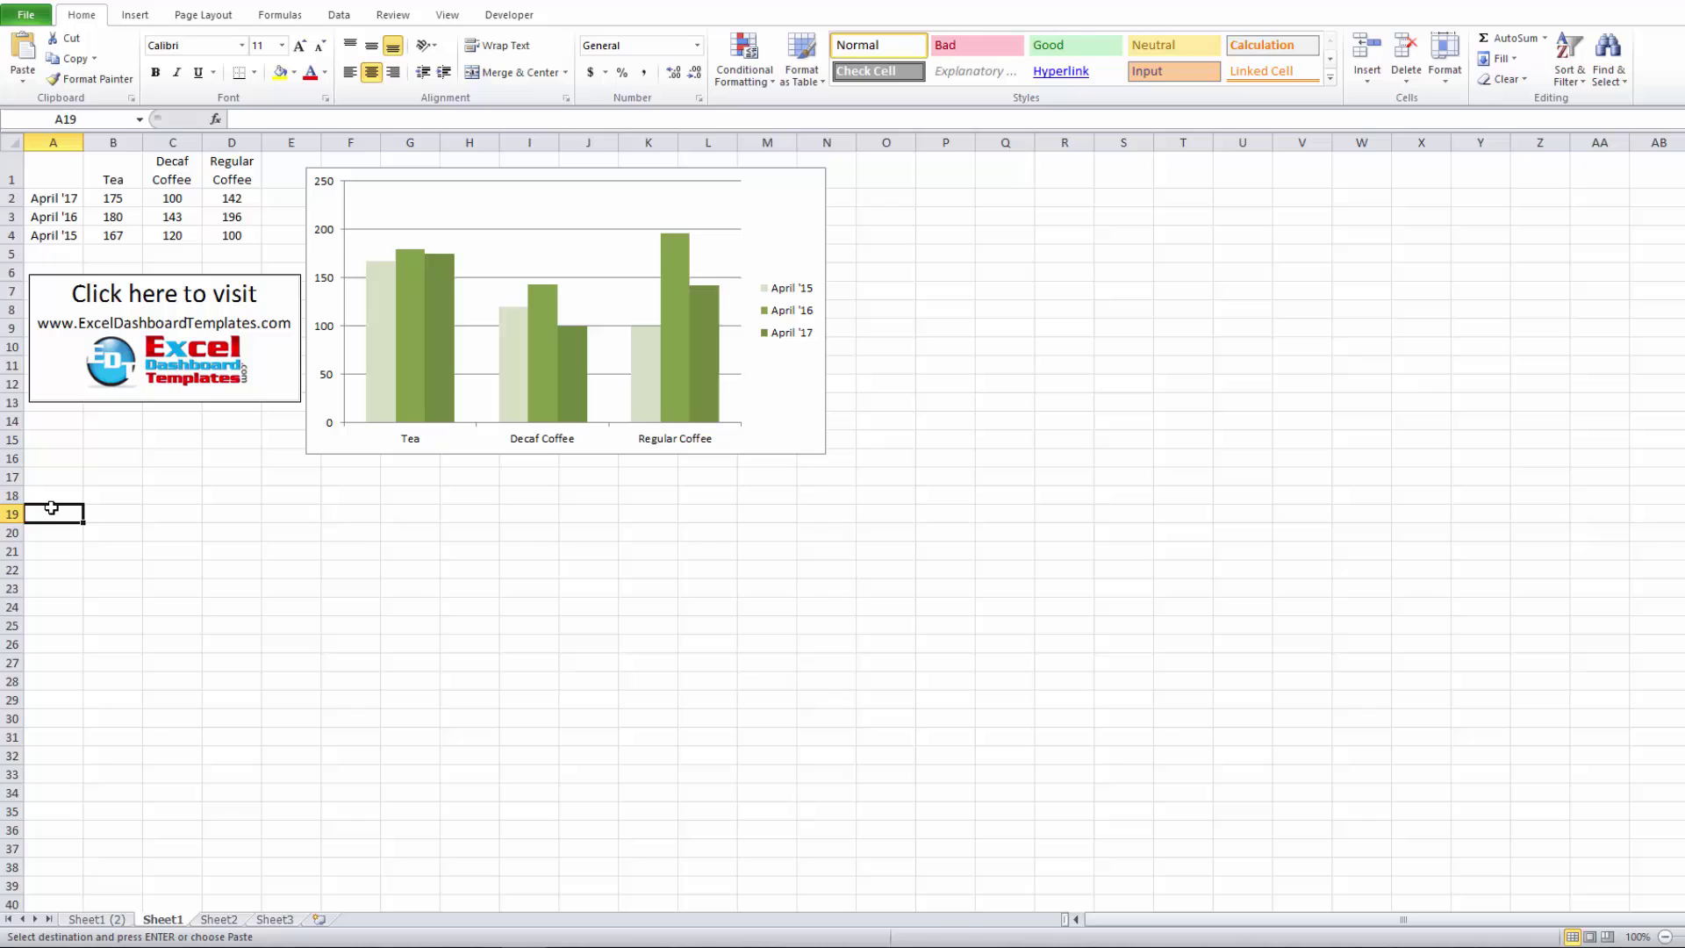
click(51, 502)
right_click(64, 496)
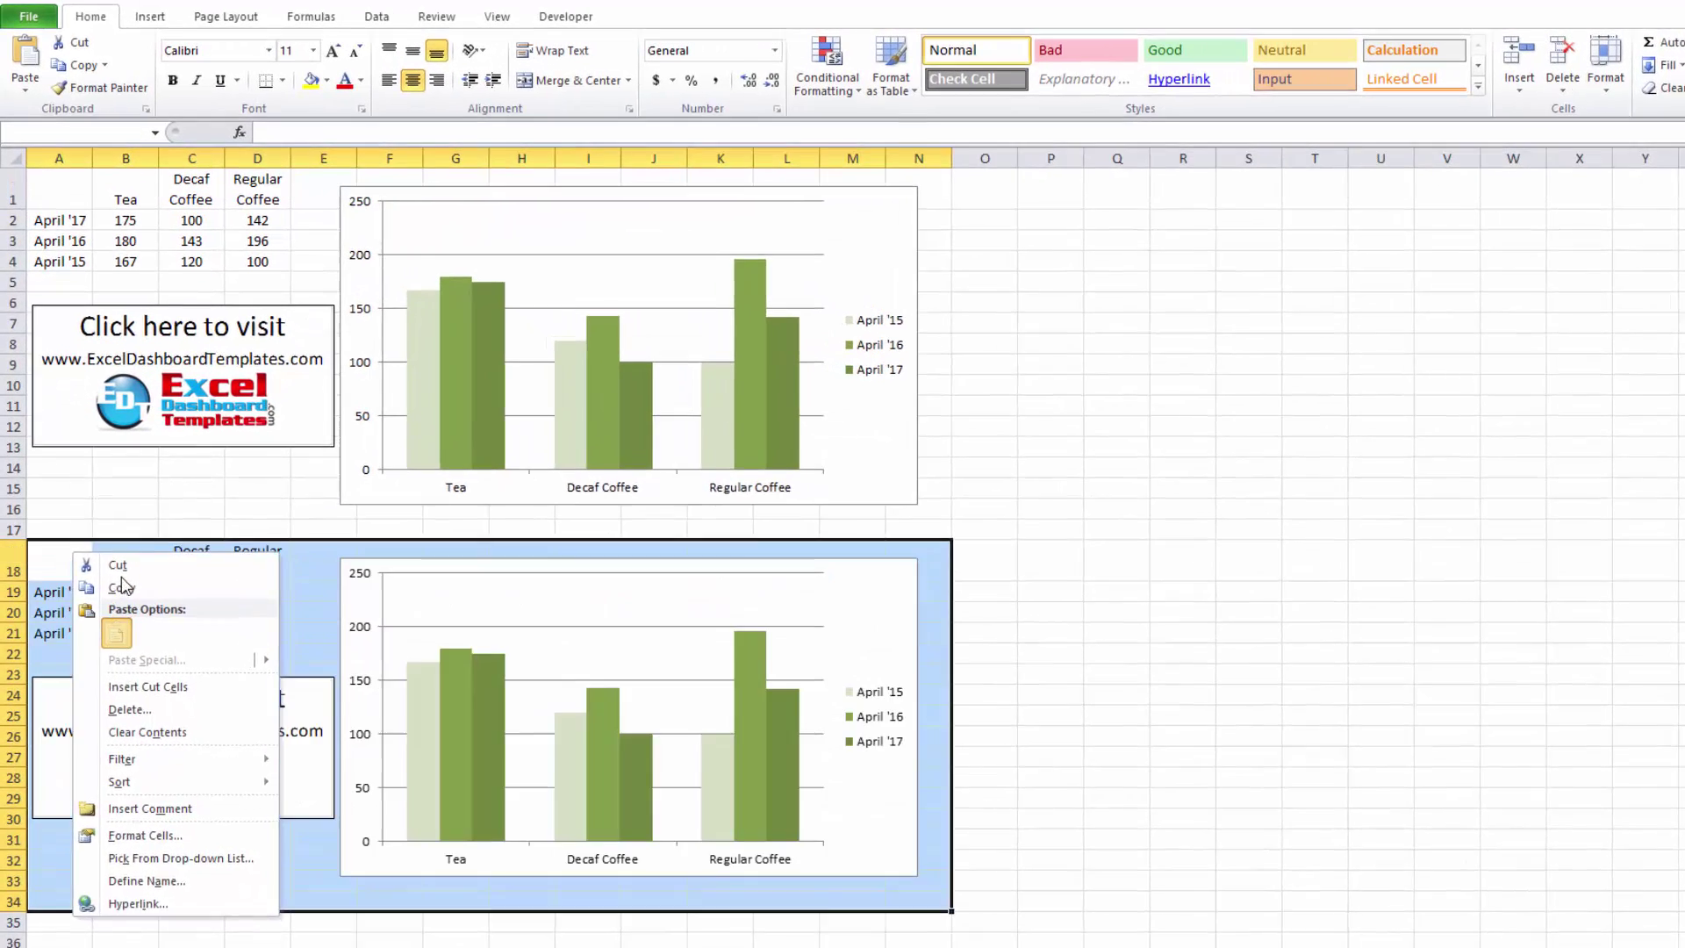
click(116, 632)
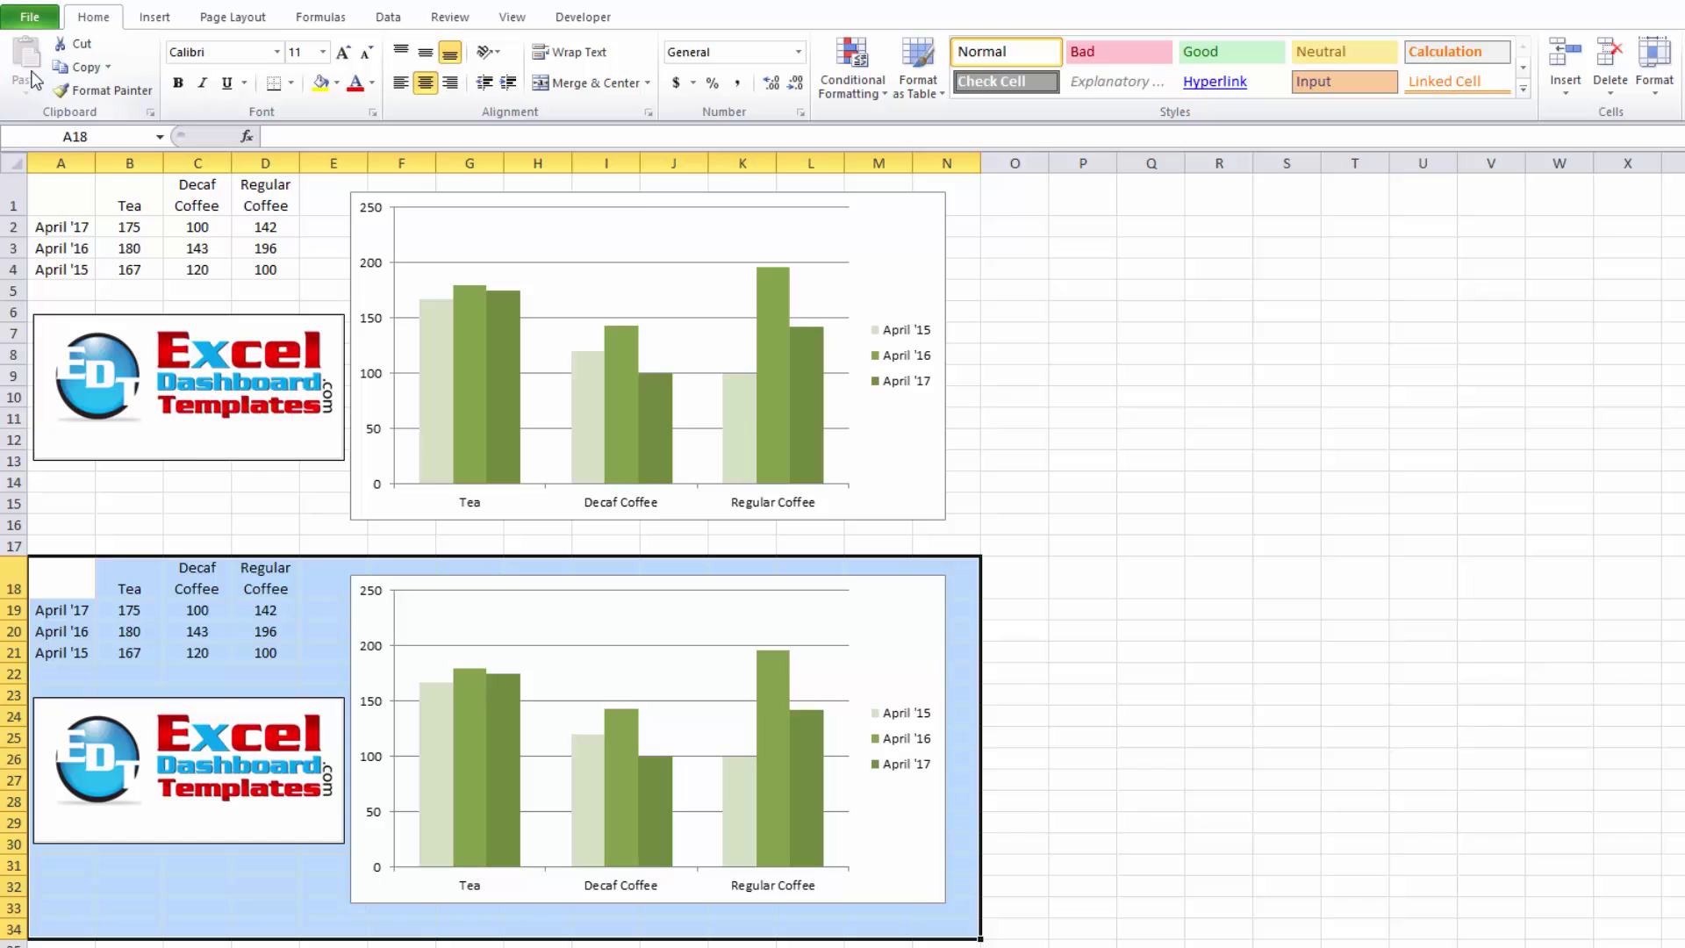
Check the new chart's April '15, '16 and '17 series reference rows 19–21
click(1012, 770)
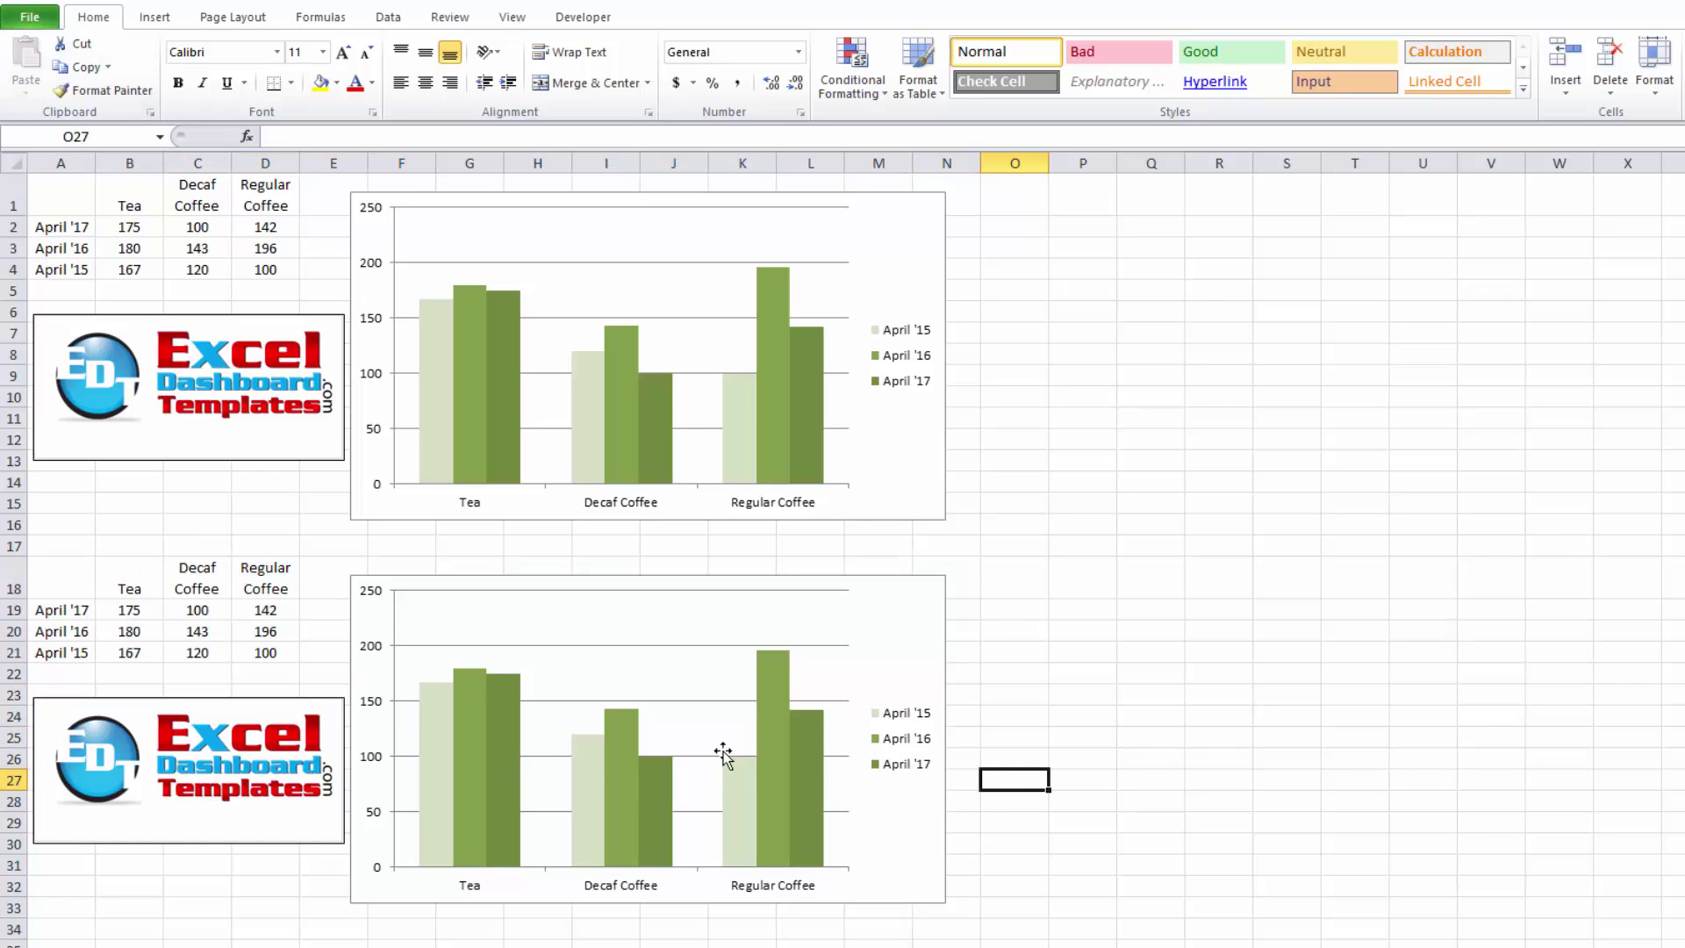
click(596, 771)
click(618, 762)
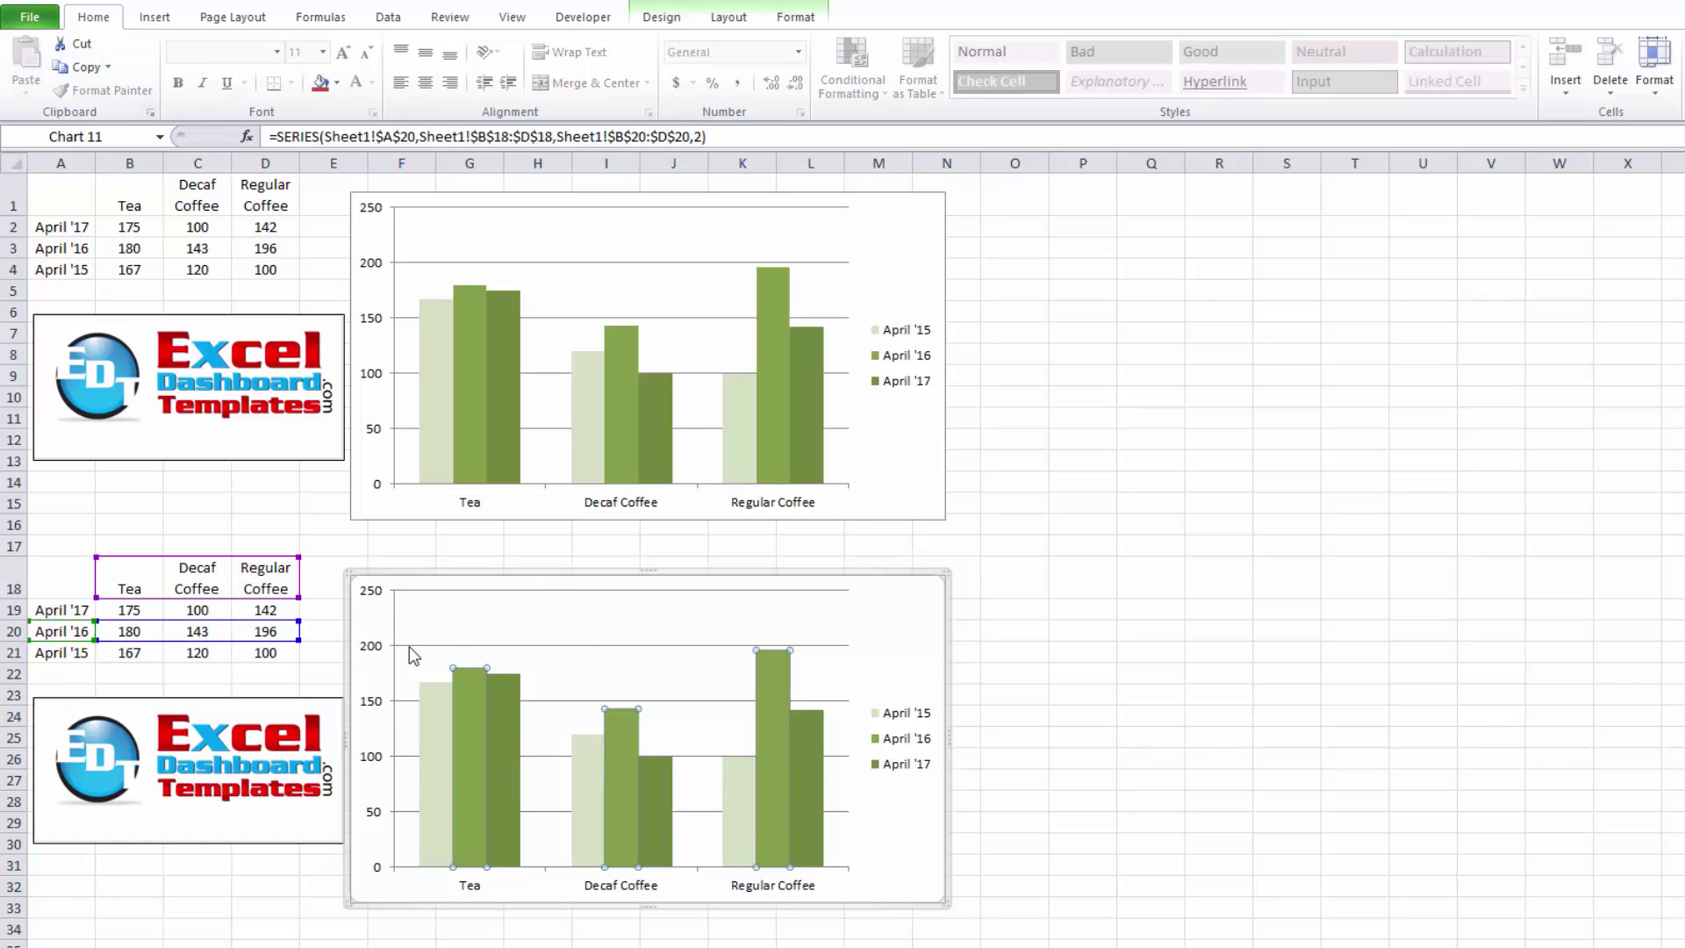
click(427, 738)
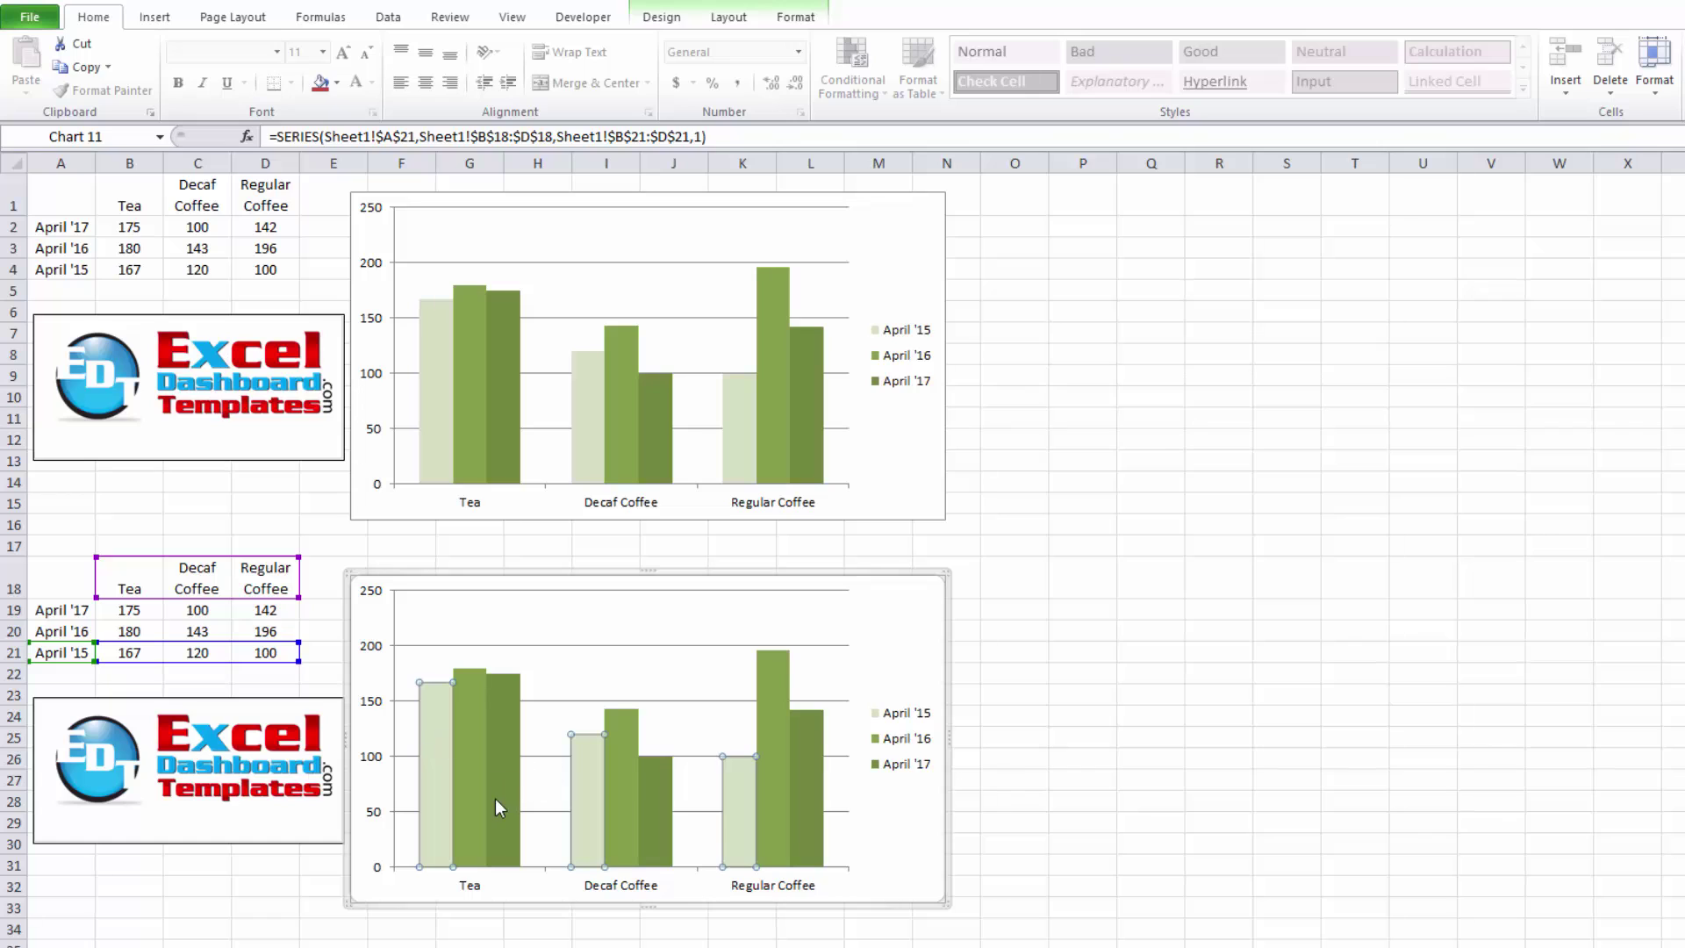
click(491, 742)
click(339, 676)
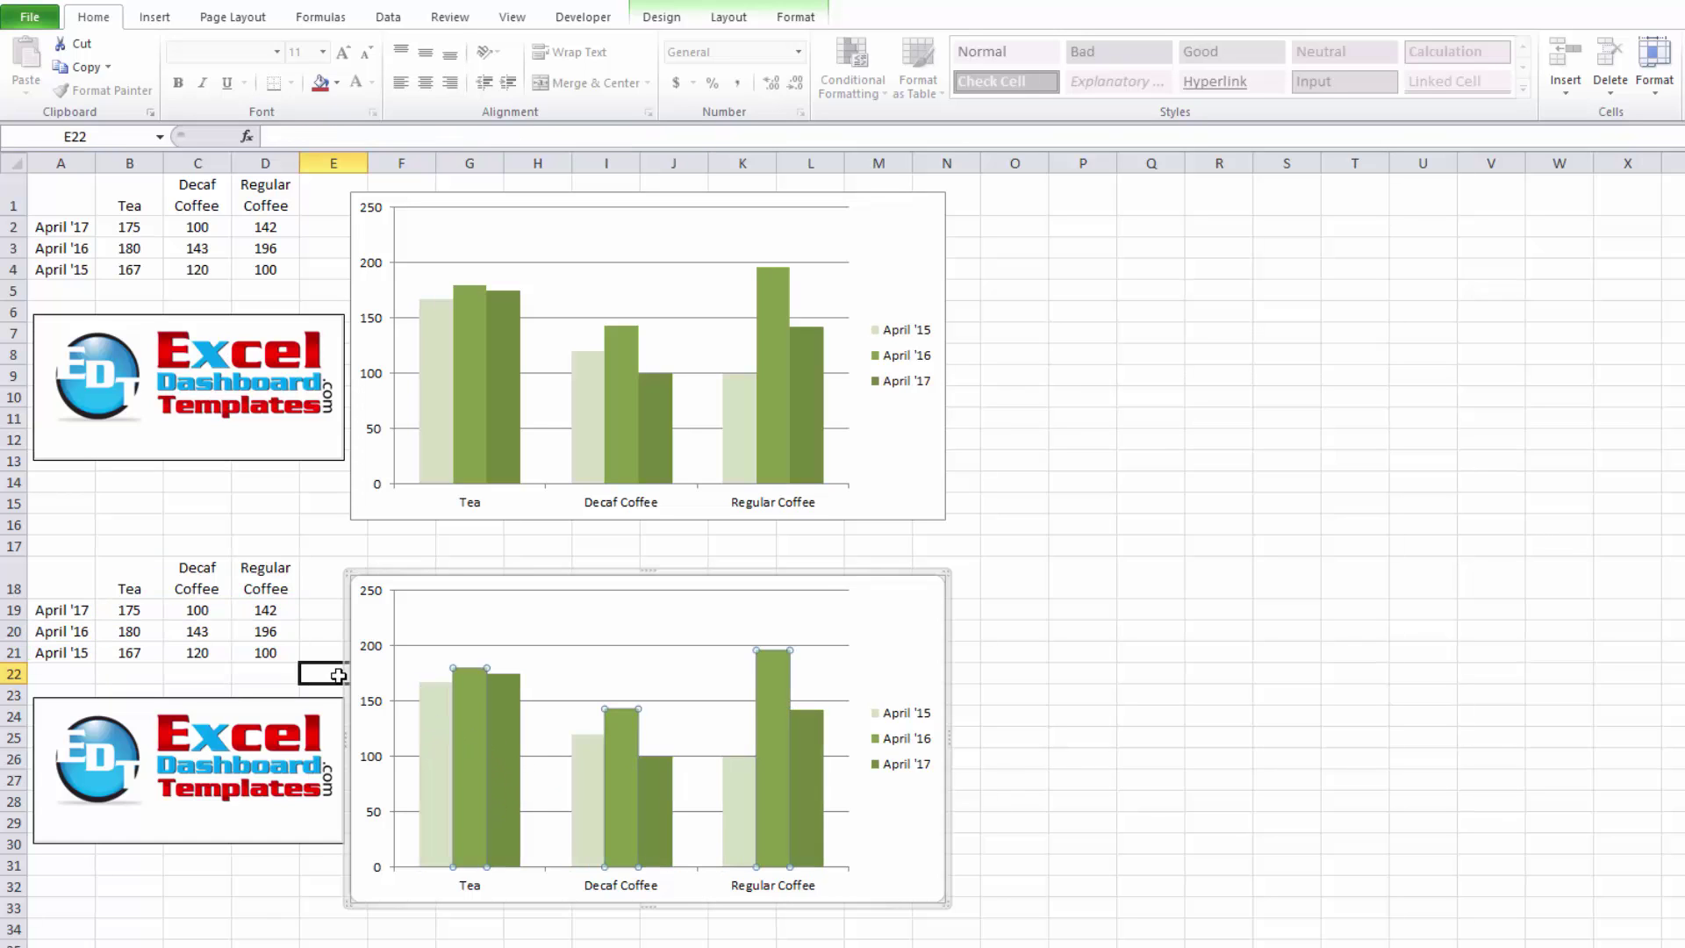
Change the A19 label from April '17 to May '17
click(63, 613)
double_click(63, 613)
key(BackSpace)
key(BackSpace)
key(BackSpace)
key(BackSpace)
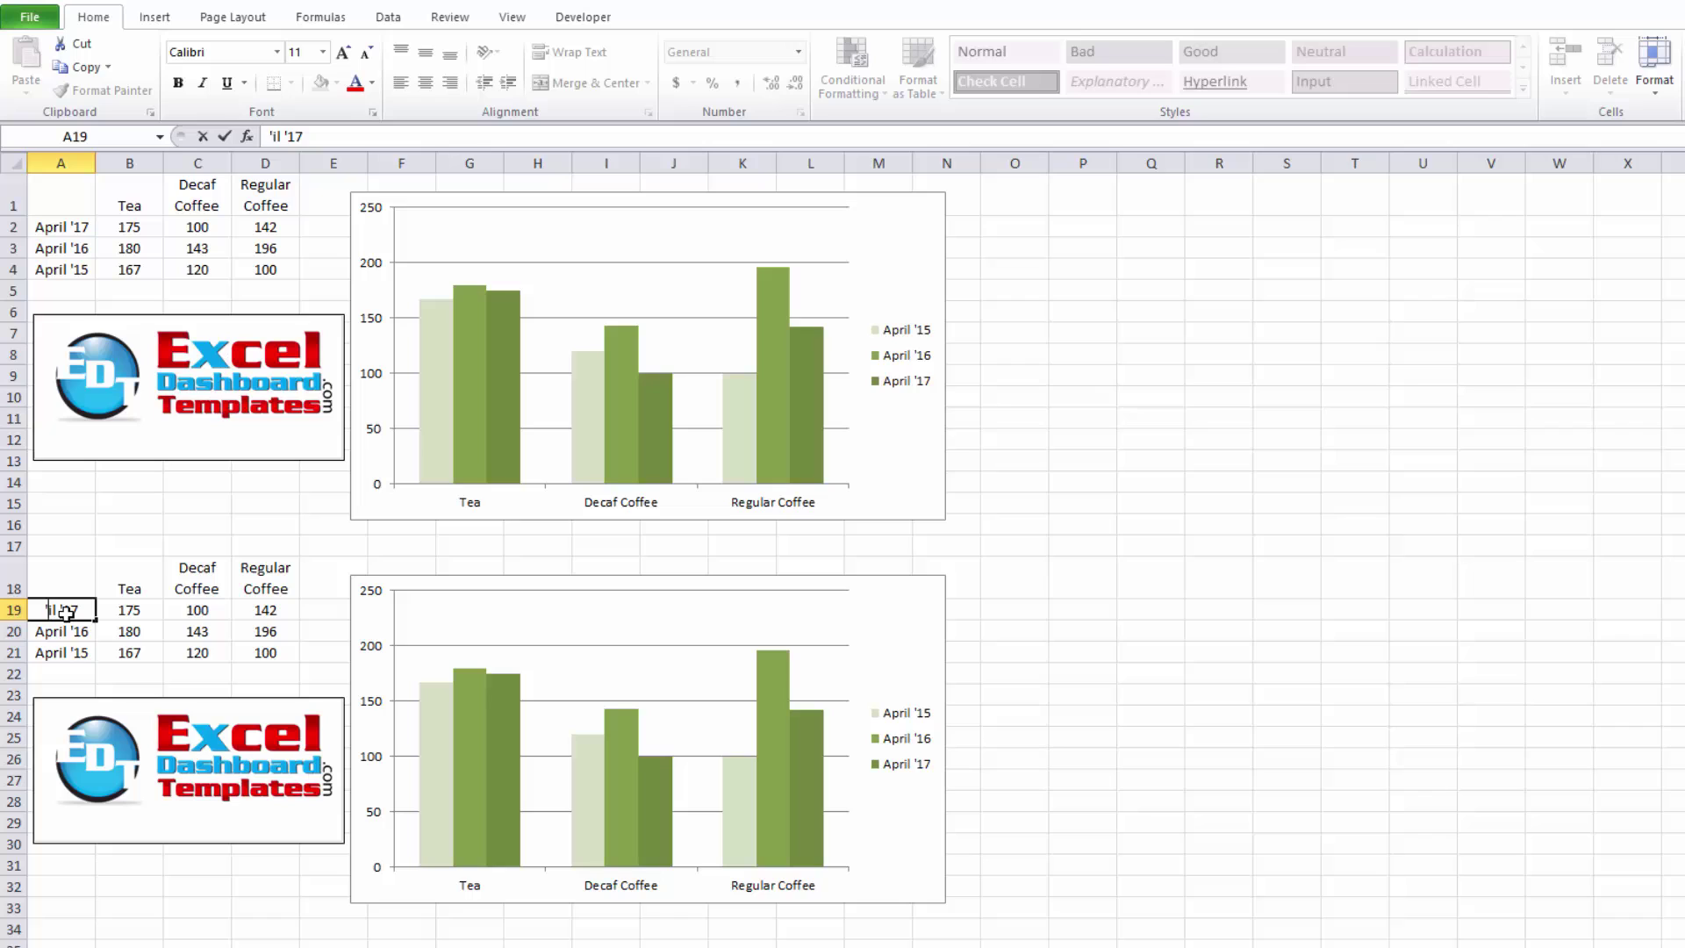
text(Ma)
key(Delete)
text(y)
key(Return)
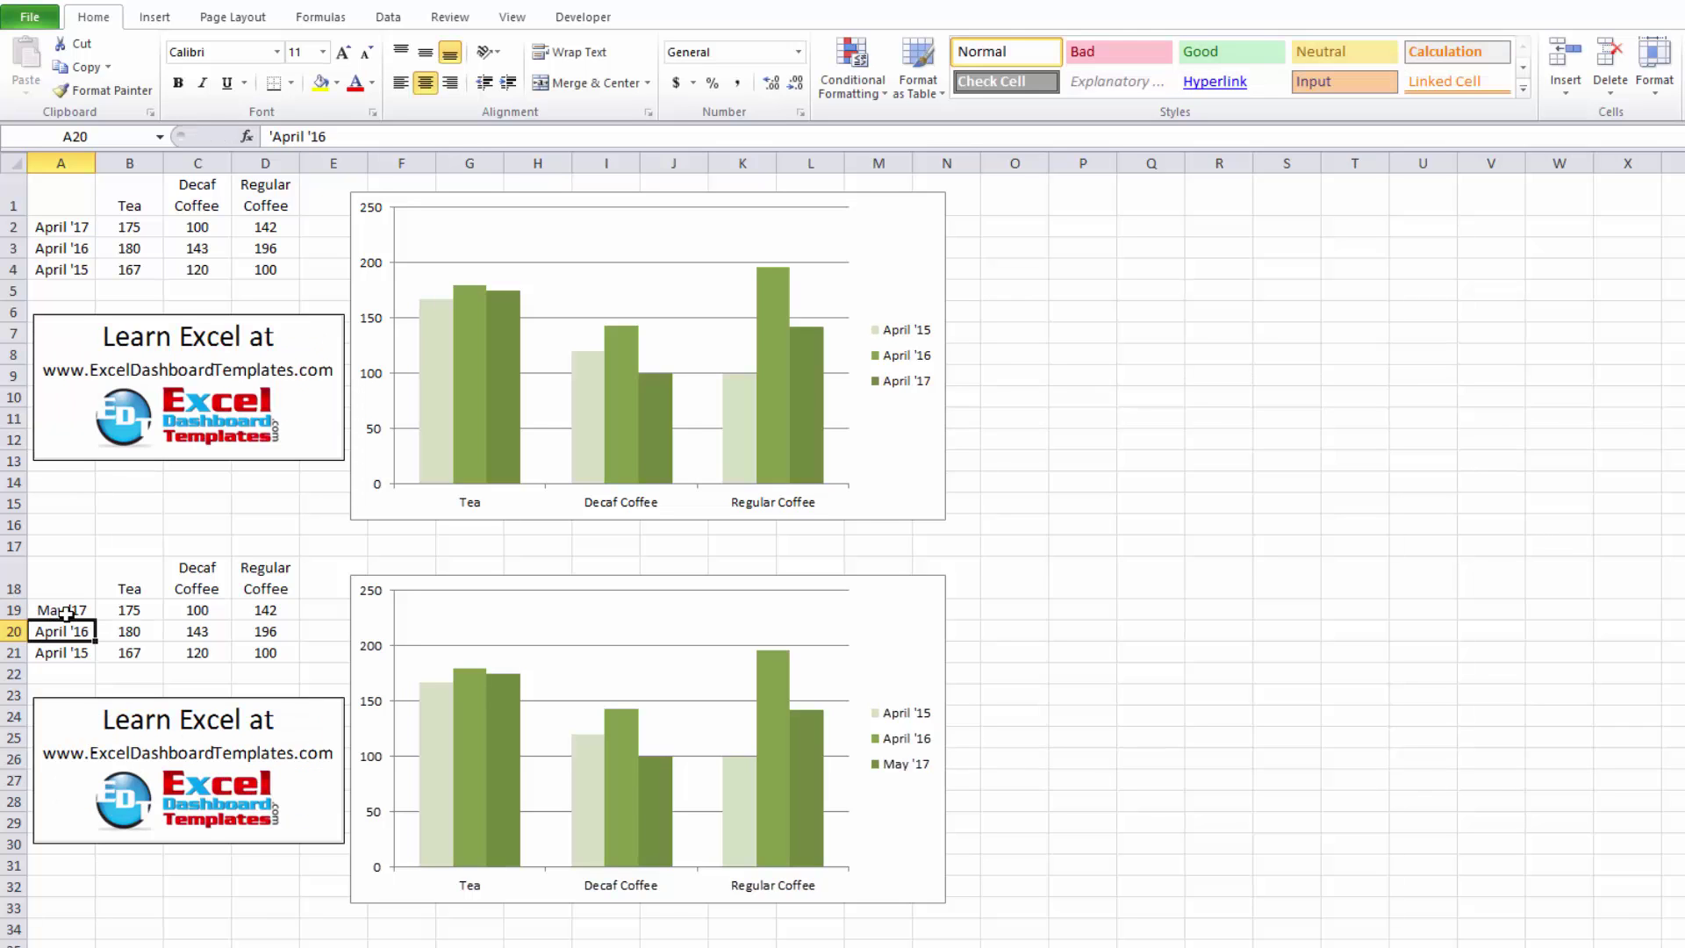
key(Up)
key(shift+Down)
key(shift+Down)
Change the A20 label from April '16 to May '16
key(Down)
key(F2)
key(Home)
key(Right)
key(Delete)
key(Delete)
key(Delete)
key(Delete)
key(Delete)
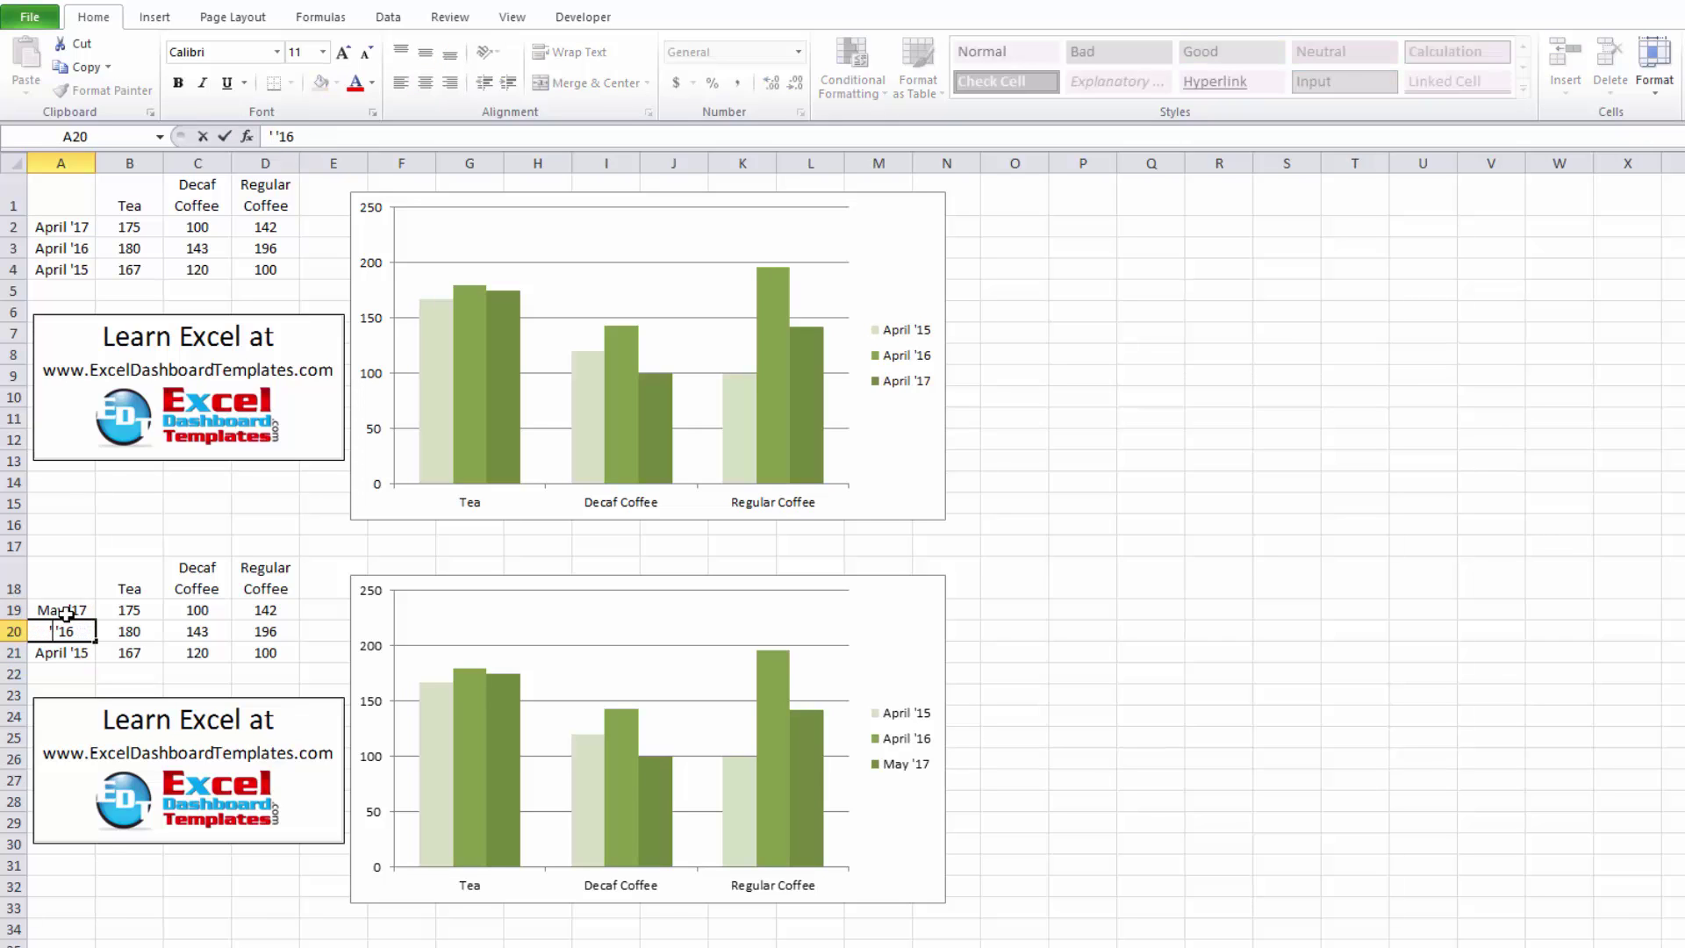
text(May)
key(Return)
Change the A21 label from April '15 to May '15
key(F2)
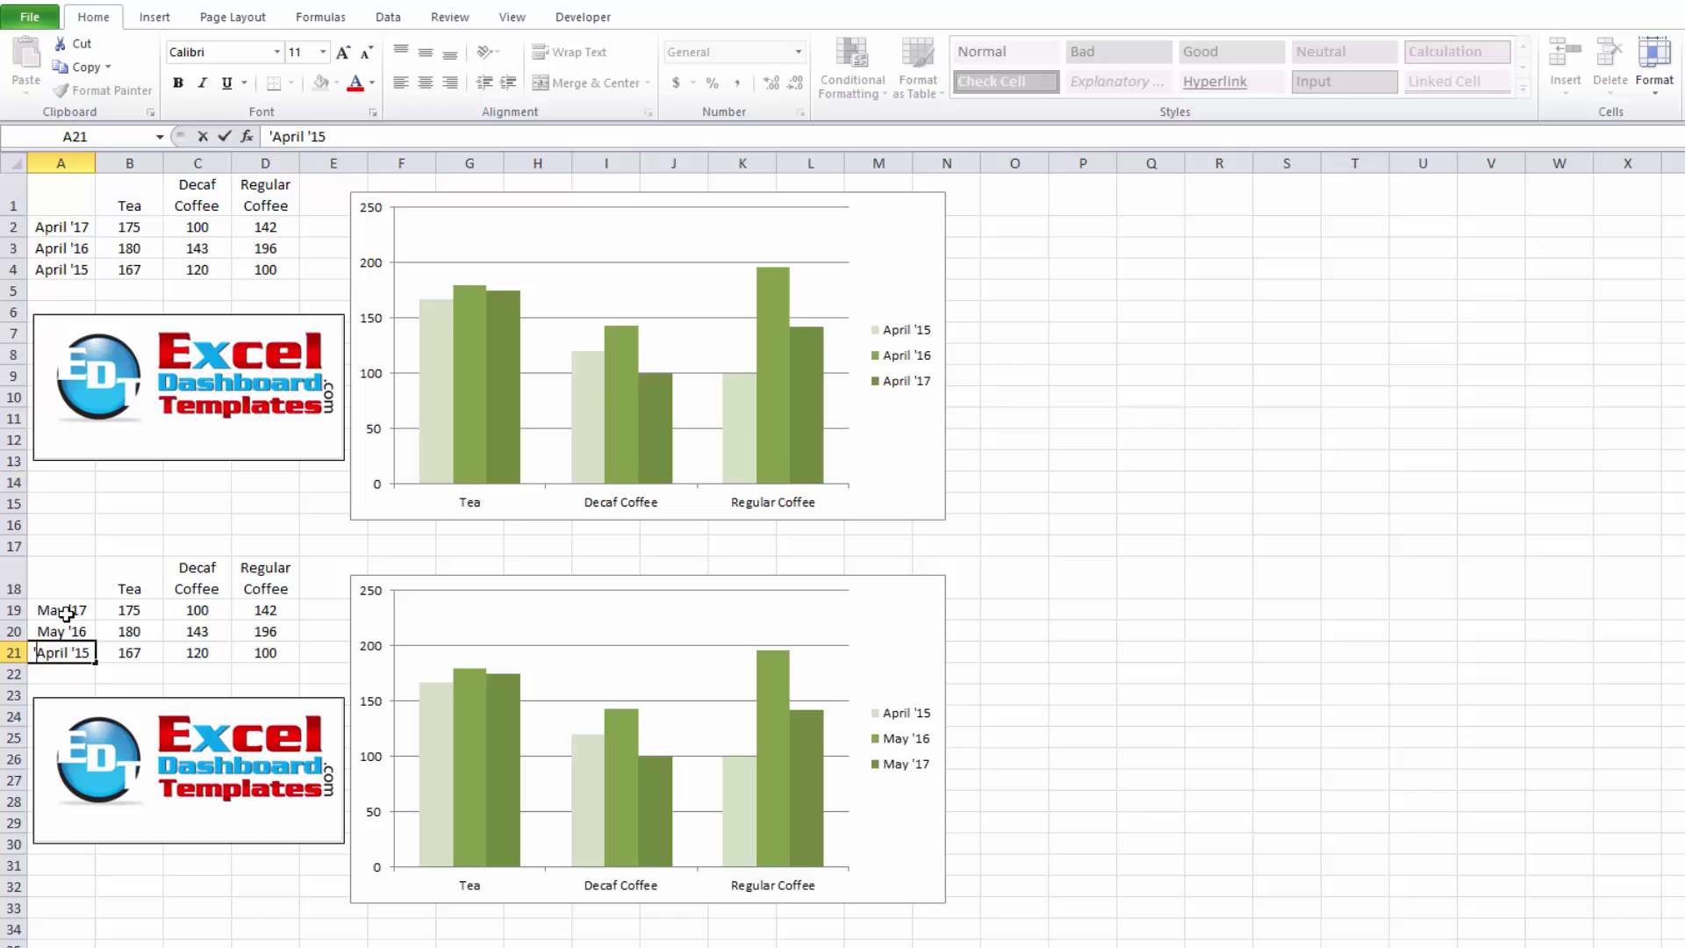
key(Delete)
key(Delete)
key(Delete)
key(Delete)
text(May)
key(Delete)
key(Tab)
Select the lower table's value range B19:D21
key(Up)
key(Up)
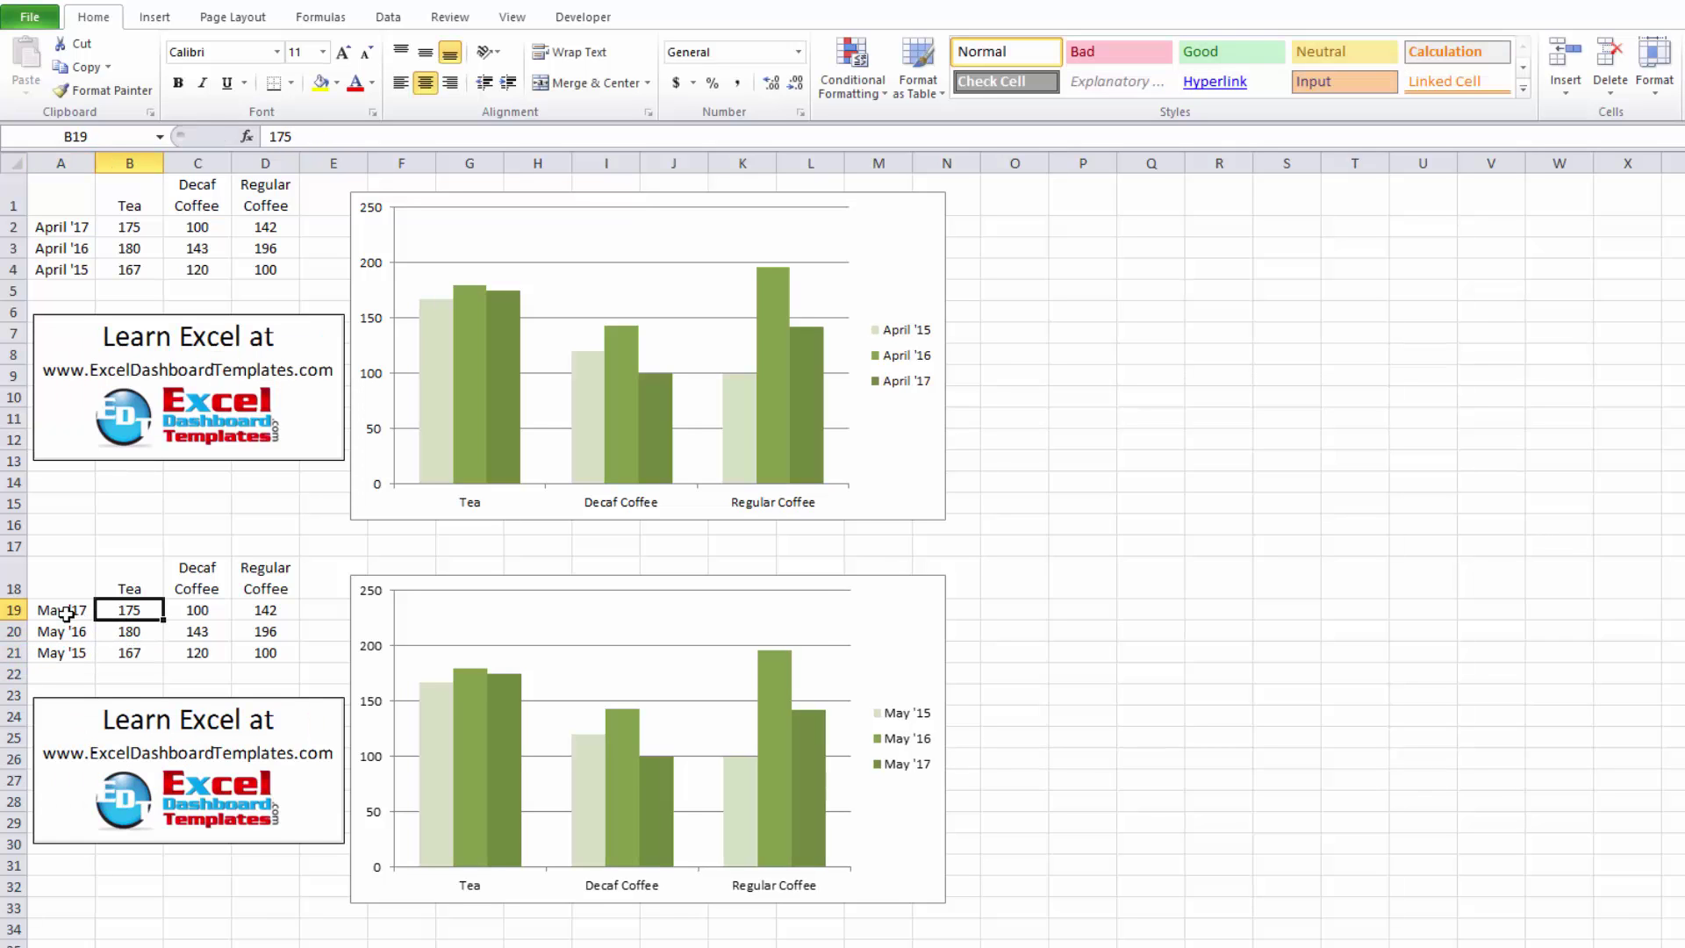
key(shift+Right)
key(shift+Right)
key(shift+Down)
key(shift+Down)
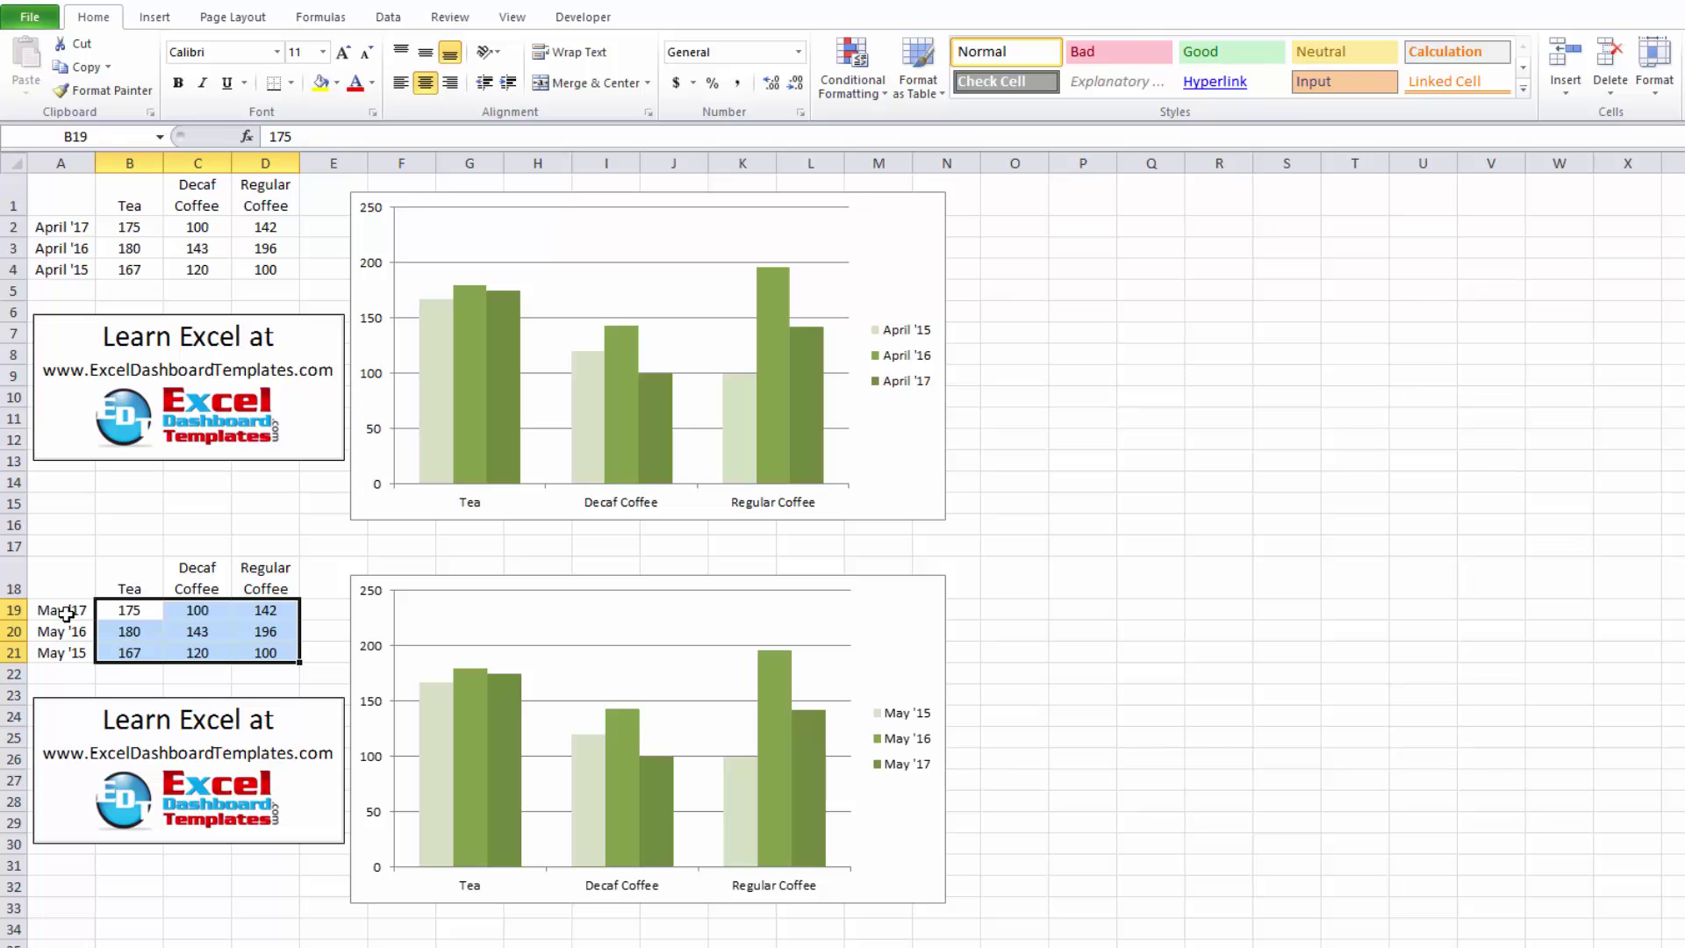
On Sheet1 (2), cancel the pending copy and copy the A1:N17 table, logo and chart block
click(988, 591)
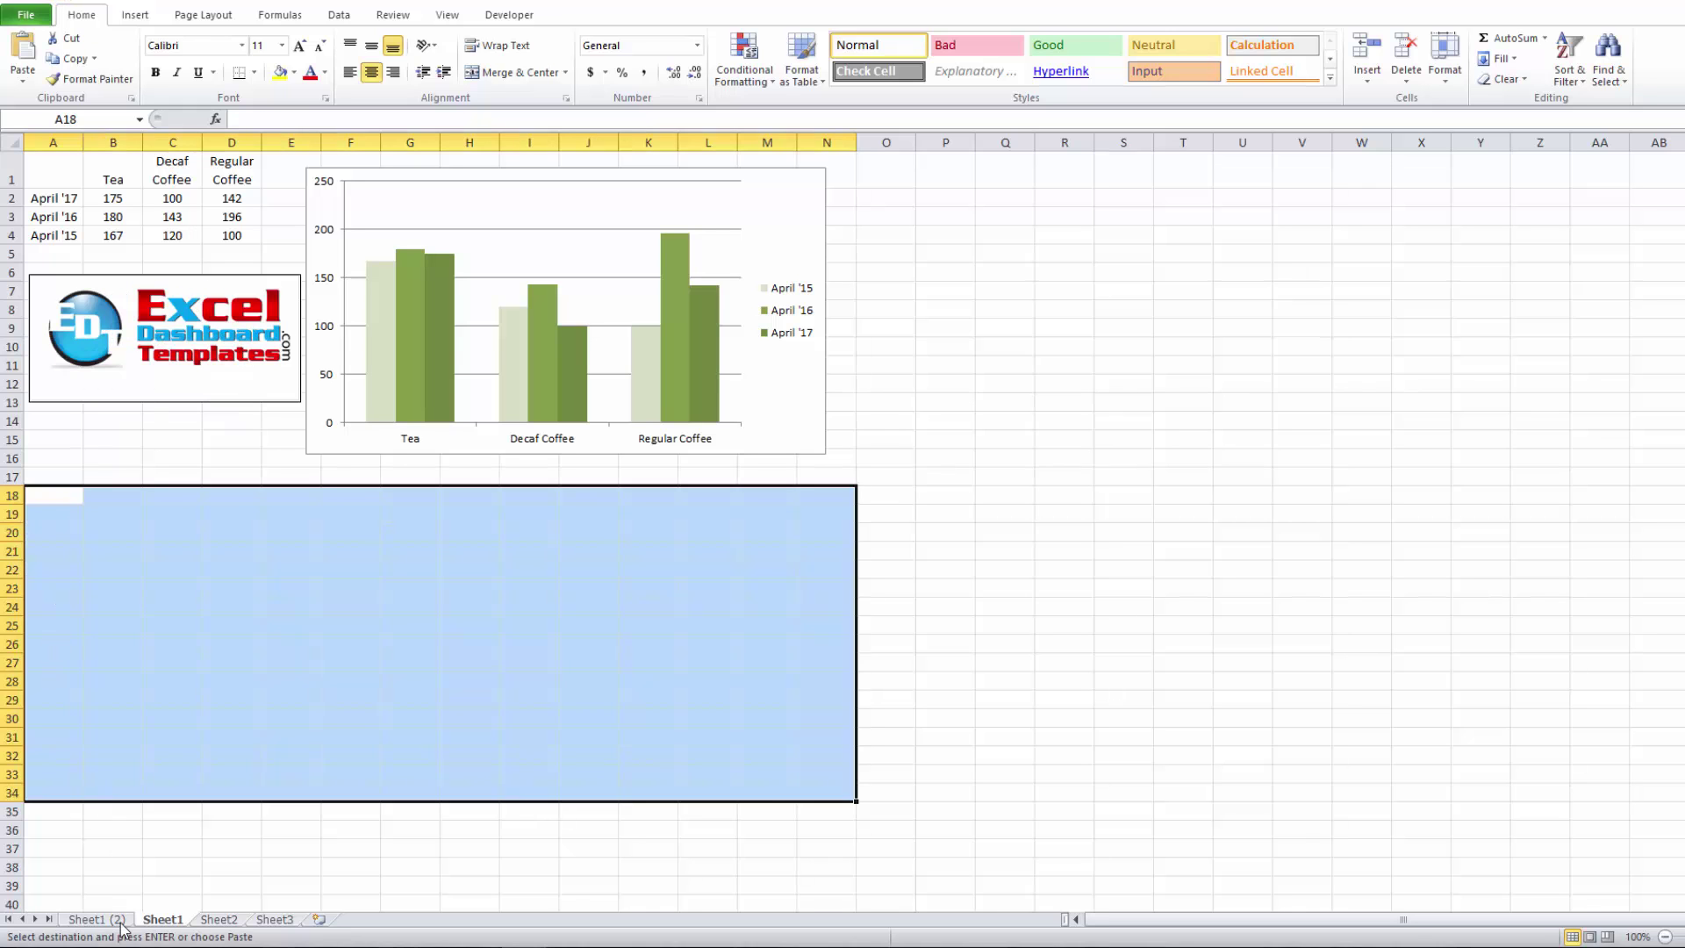
click(123, 920)
click(179, 847)
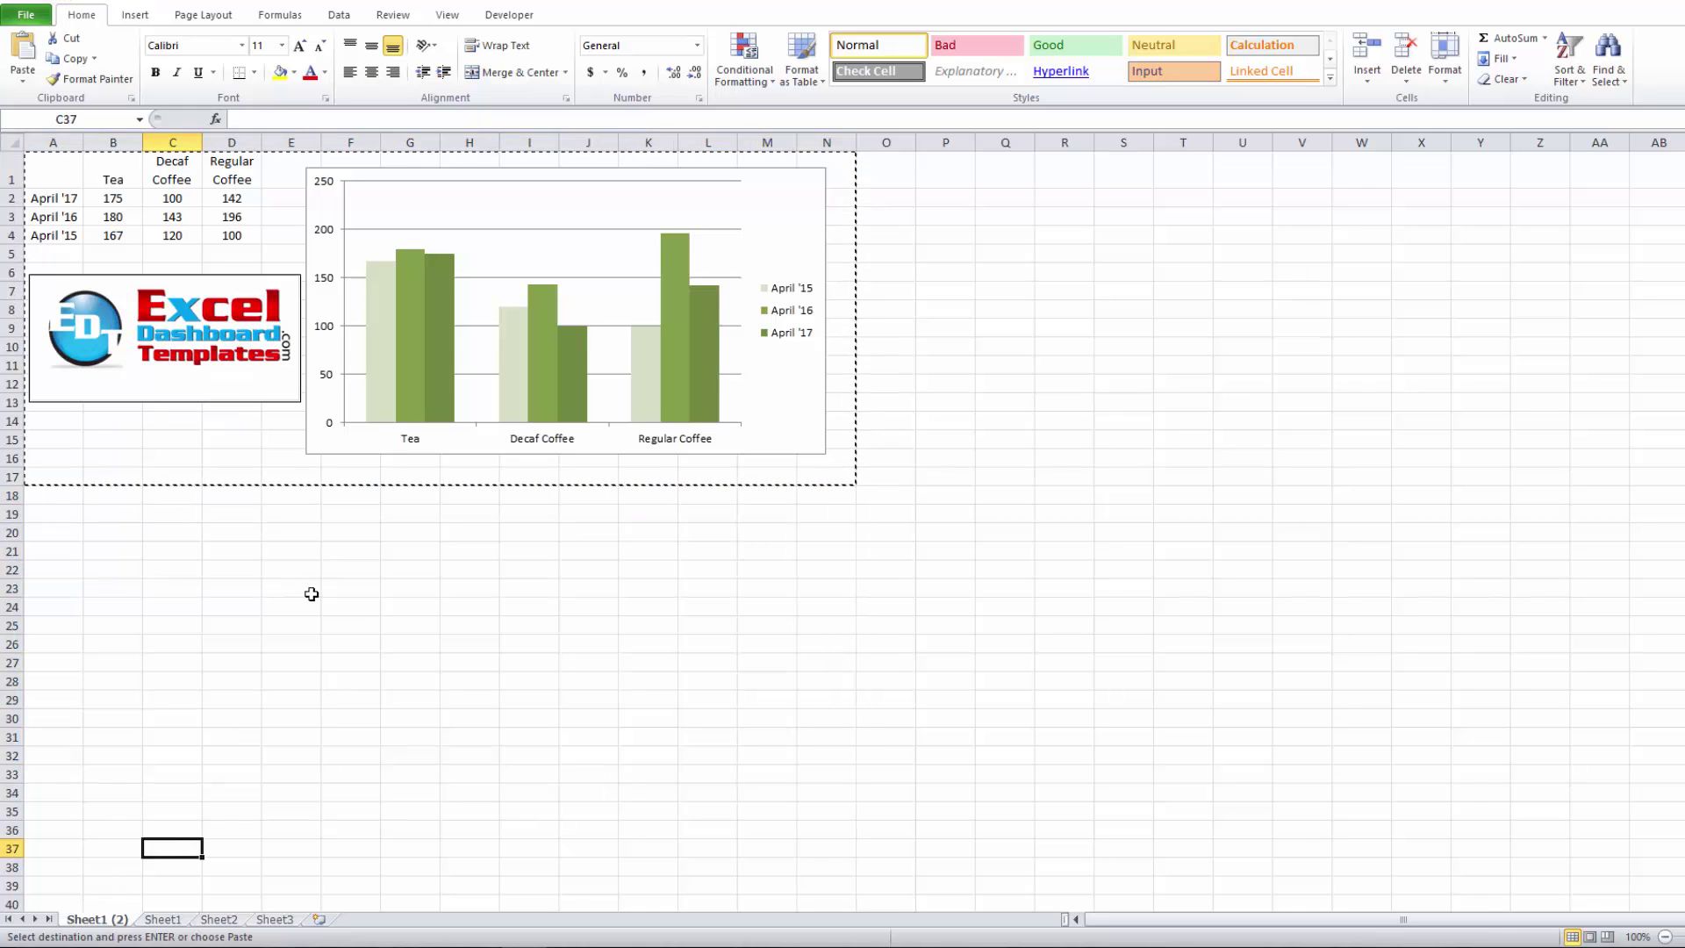
key(Escape)
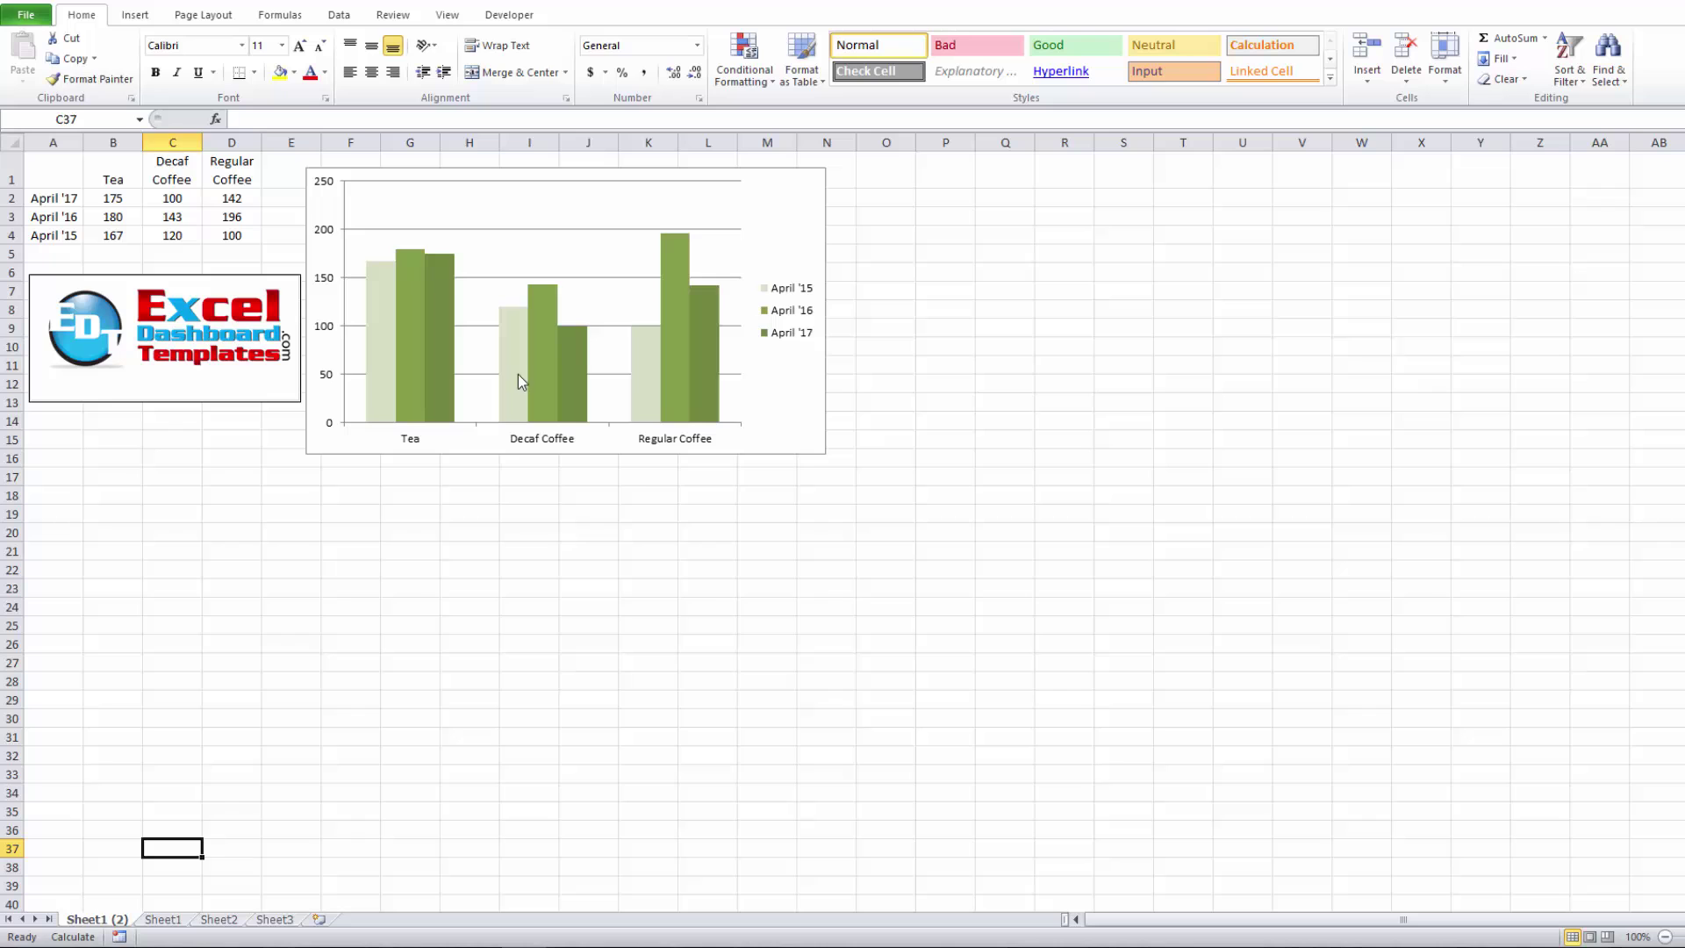
click(632, 474)
drag(821, 479, 61, 142)
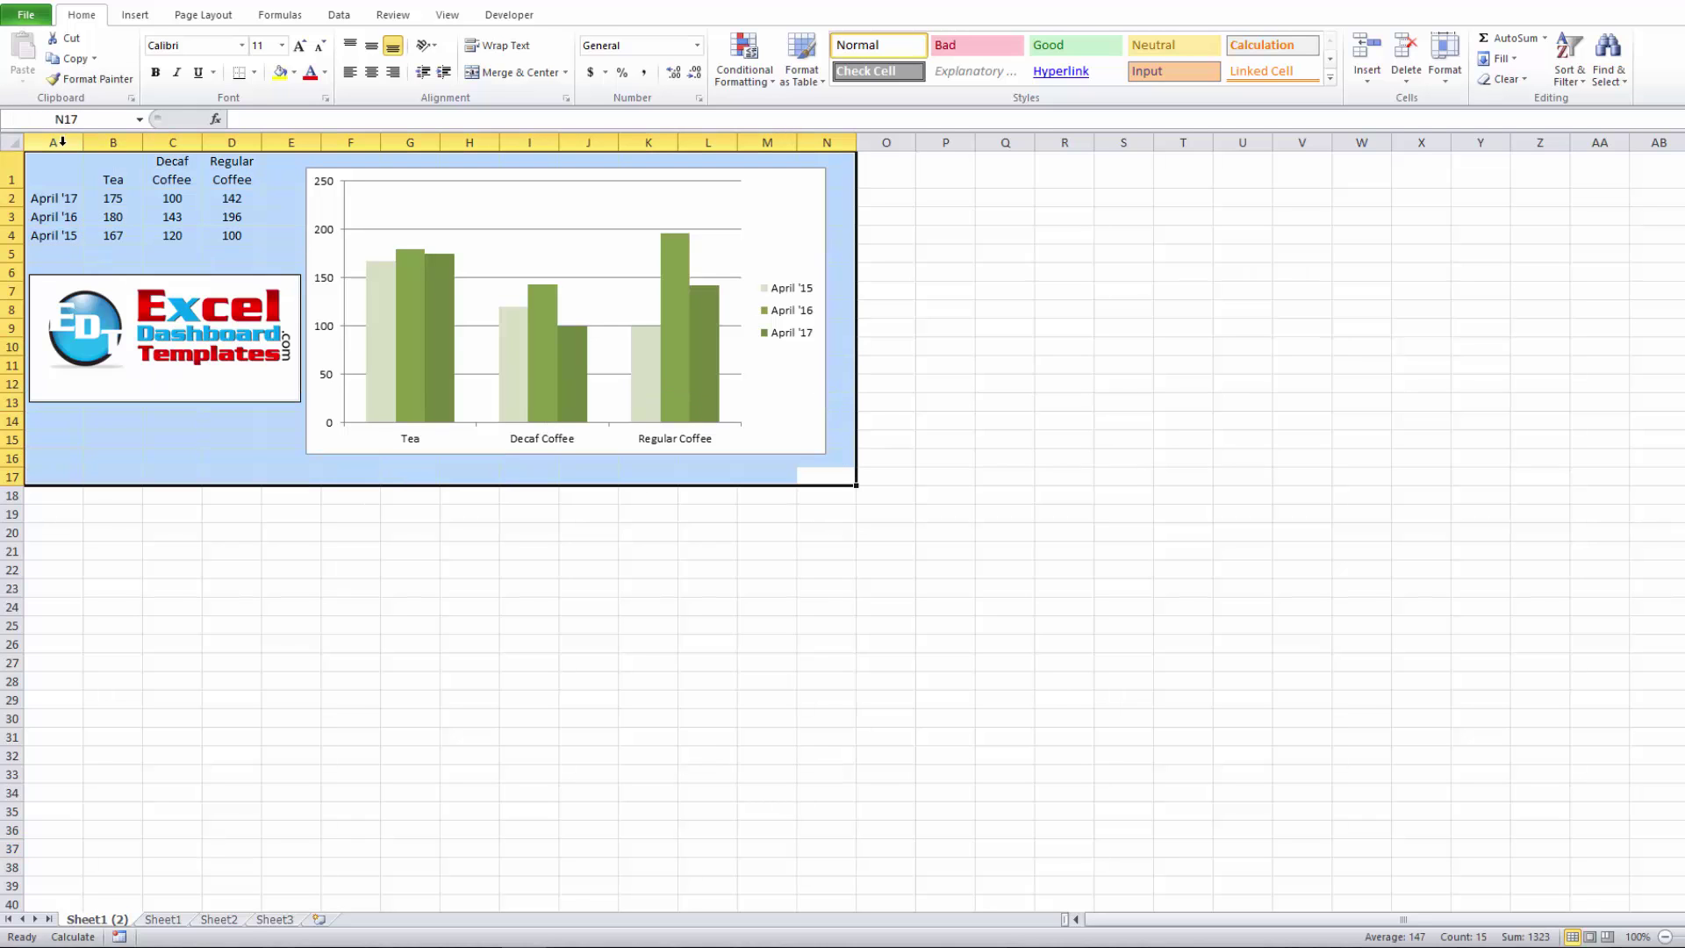
key(ctrl+c)
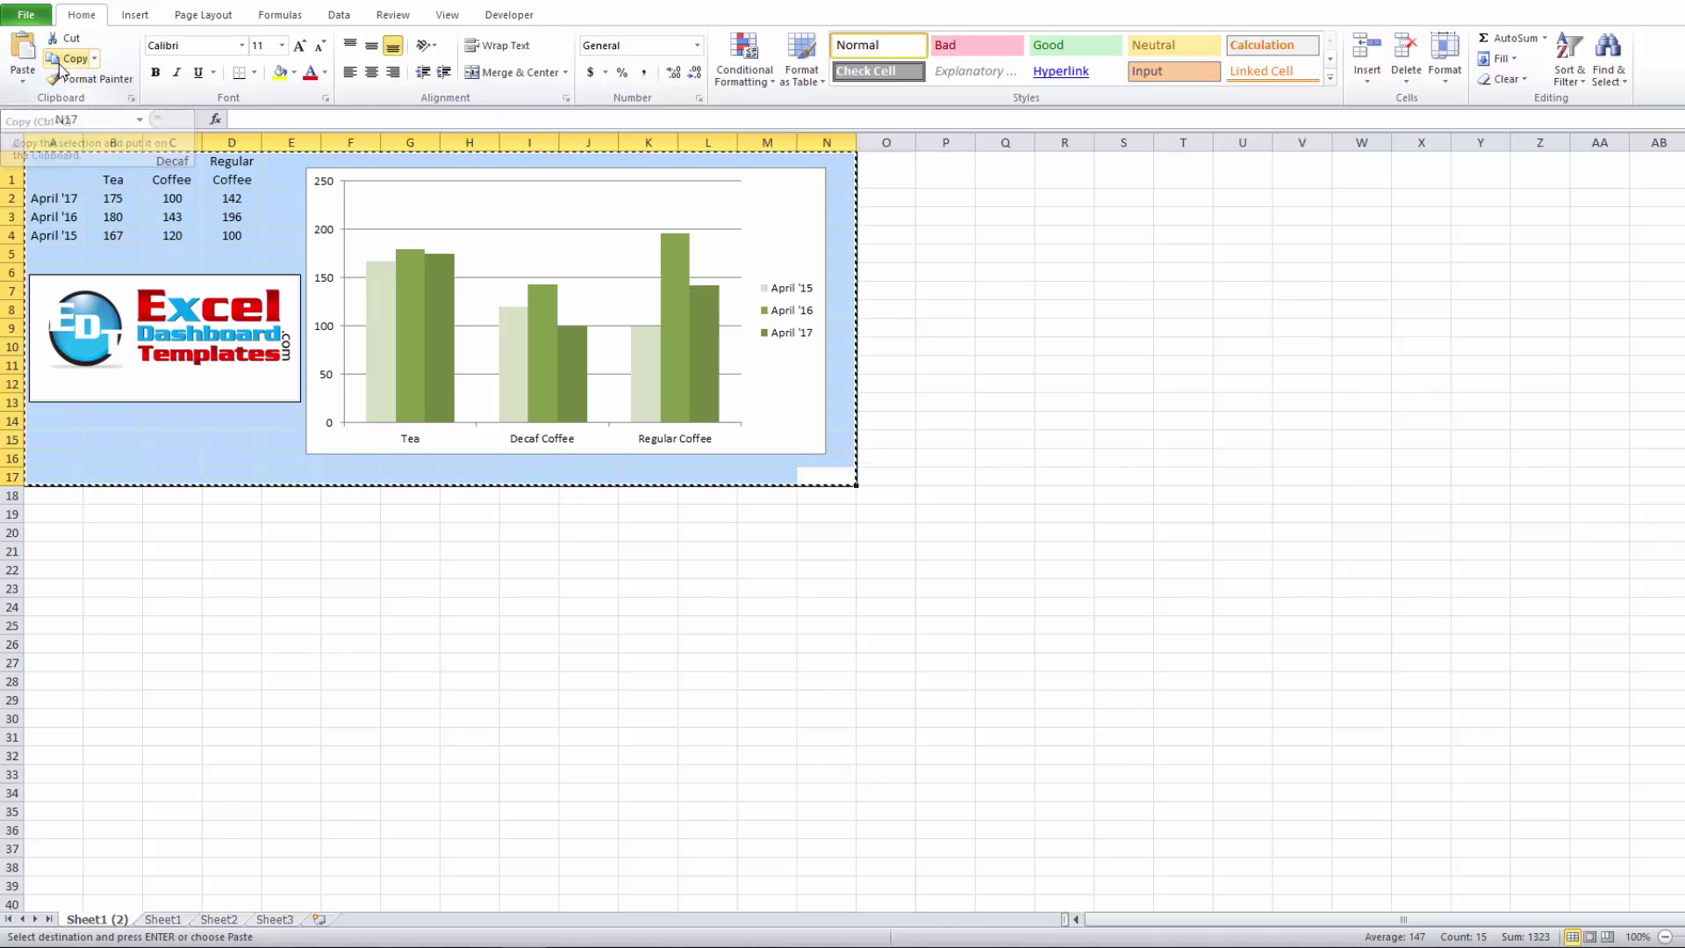
Paste the copied block at A18 on Sheet1 using the first Paste Option
click(162, 920)
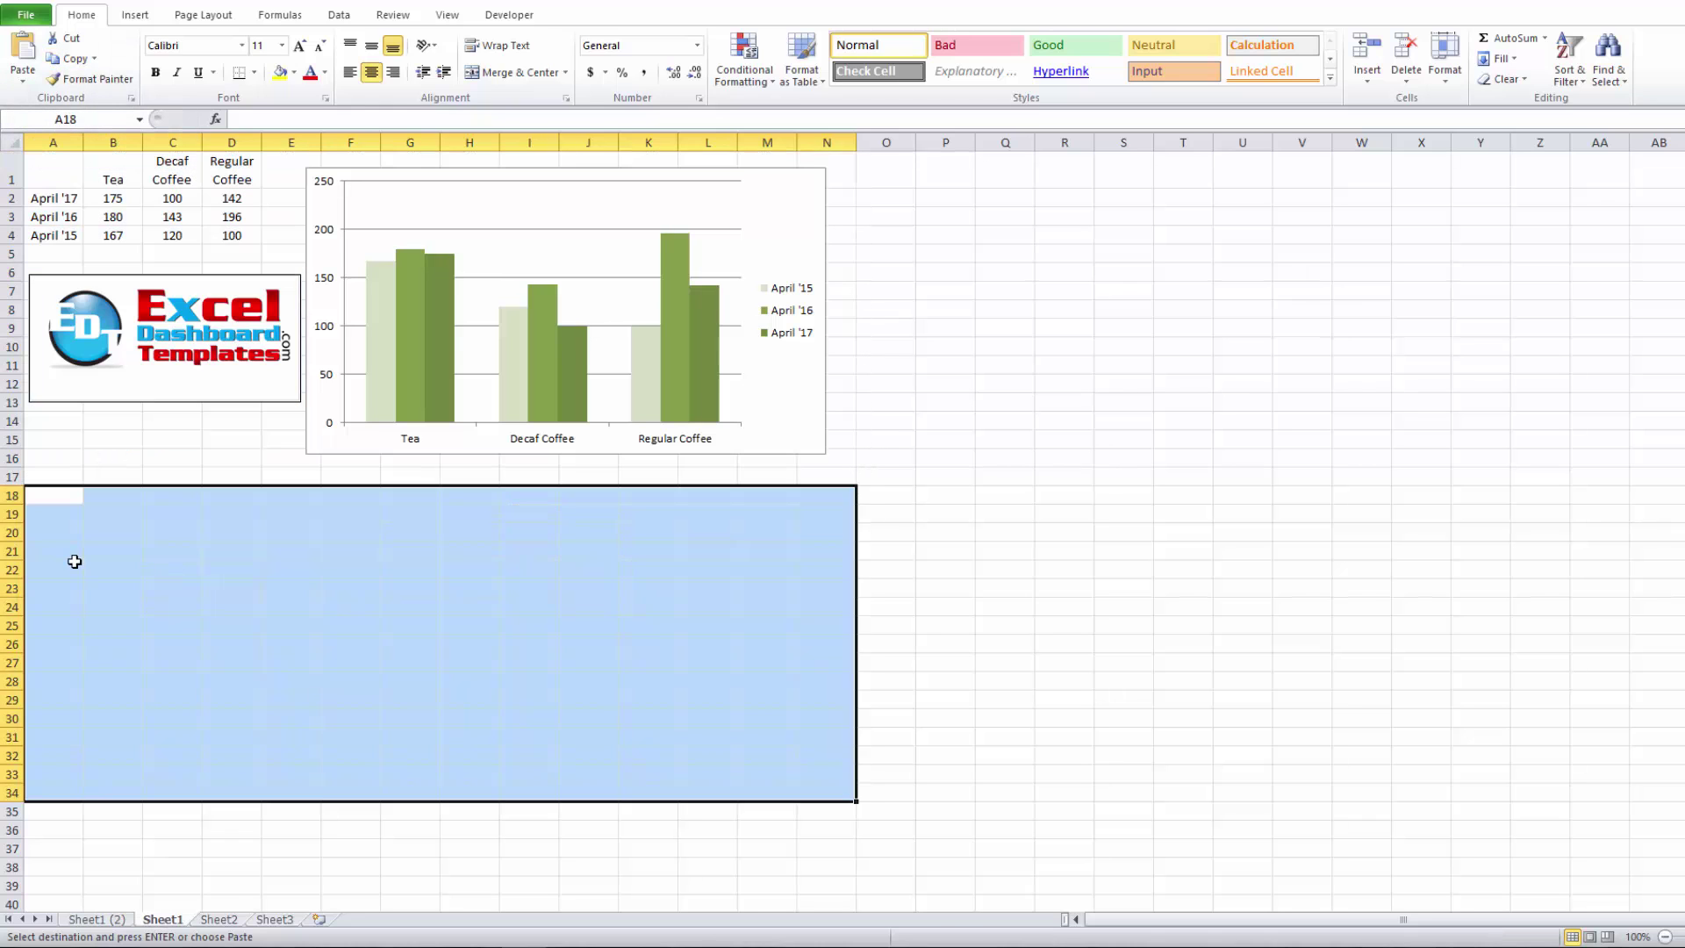
click(75, 562)
click(64, 496)
right_click(63, 497)
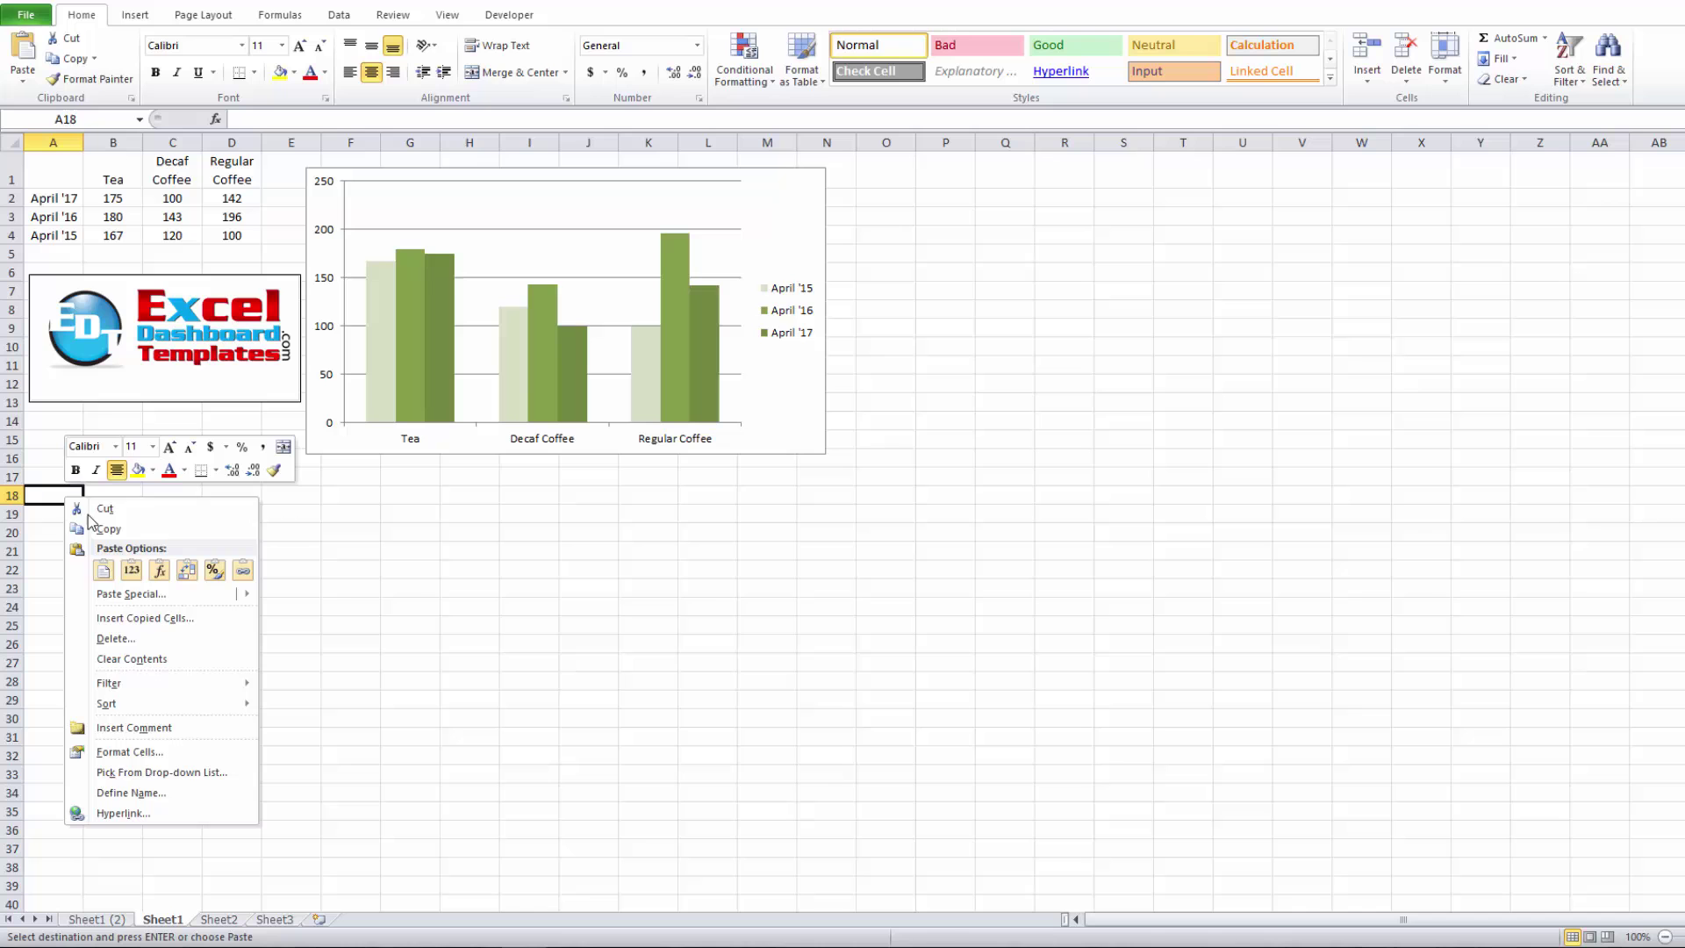
click(104, 571)
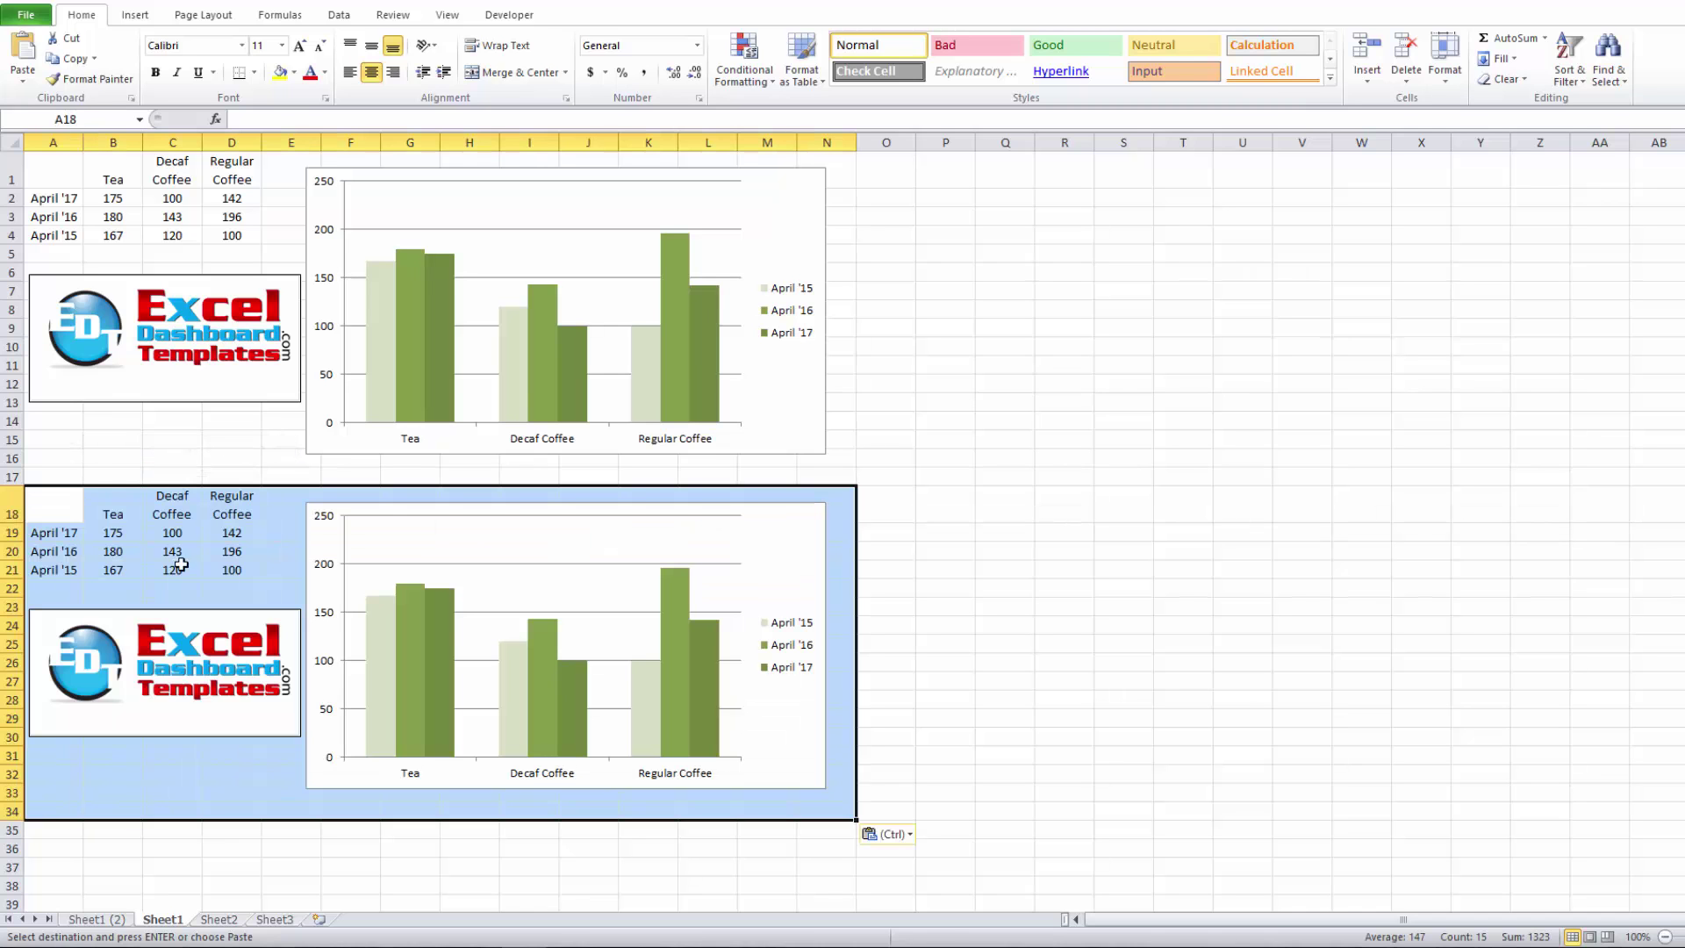
Inspect the pasted chart's series, which still plot 'Sheet1 (2)' rows 2–4
click(403, 597)
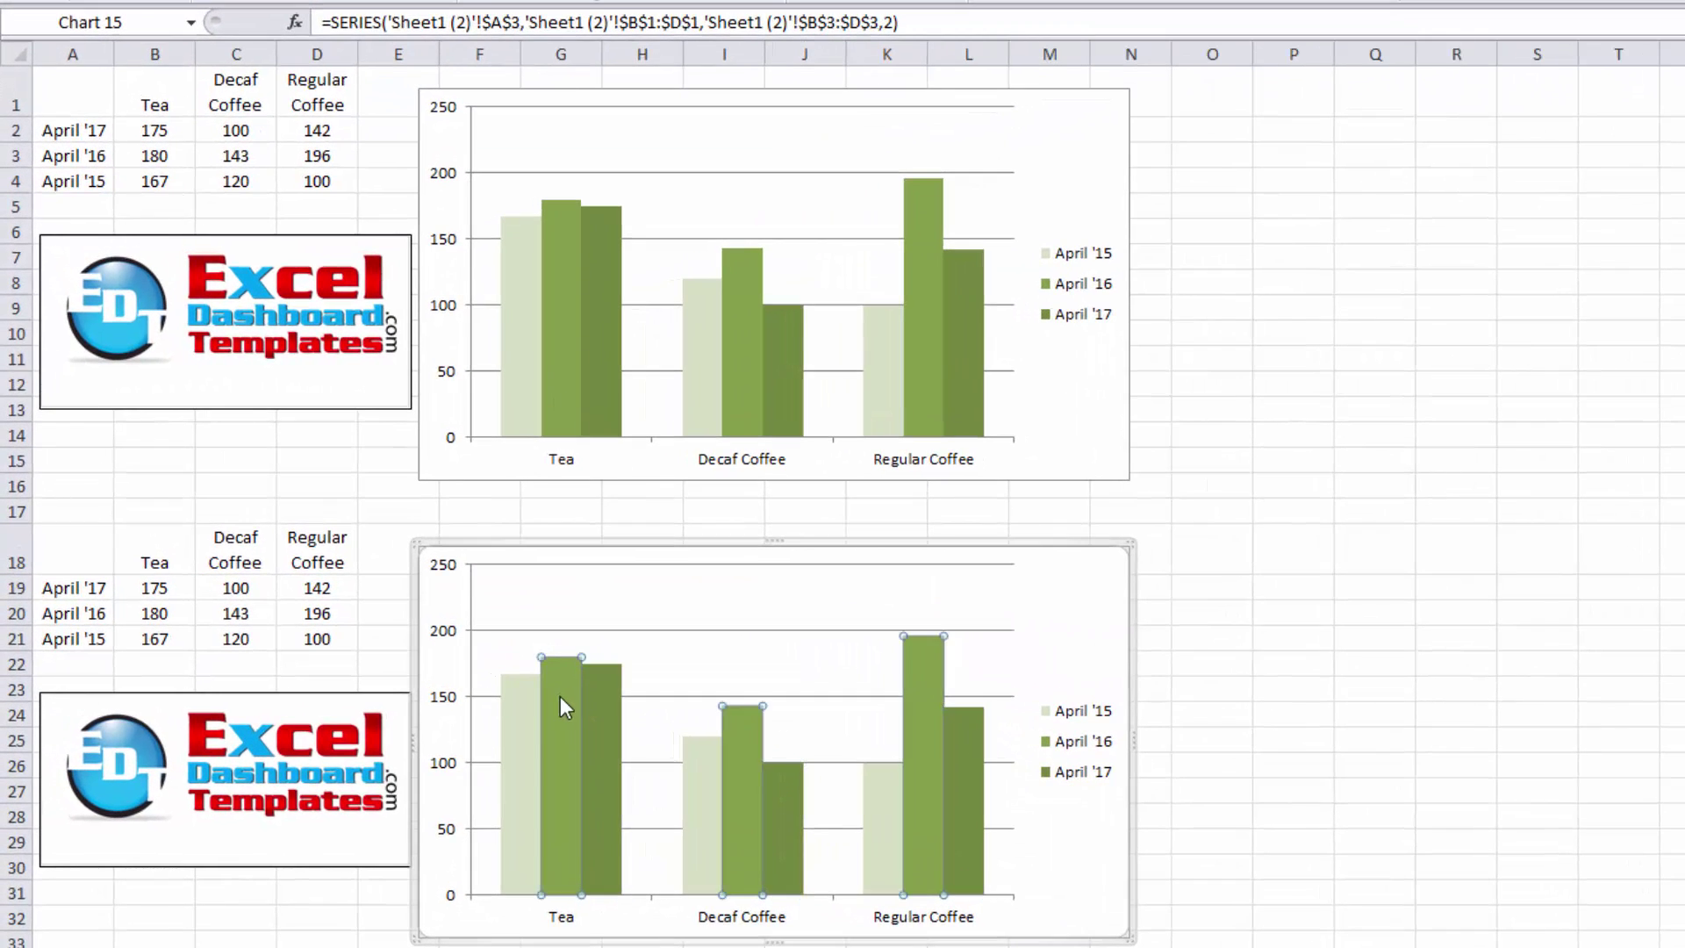
click(519, 716)
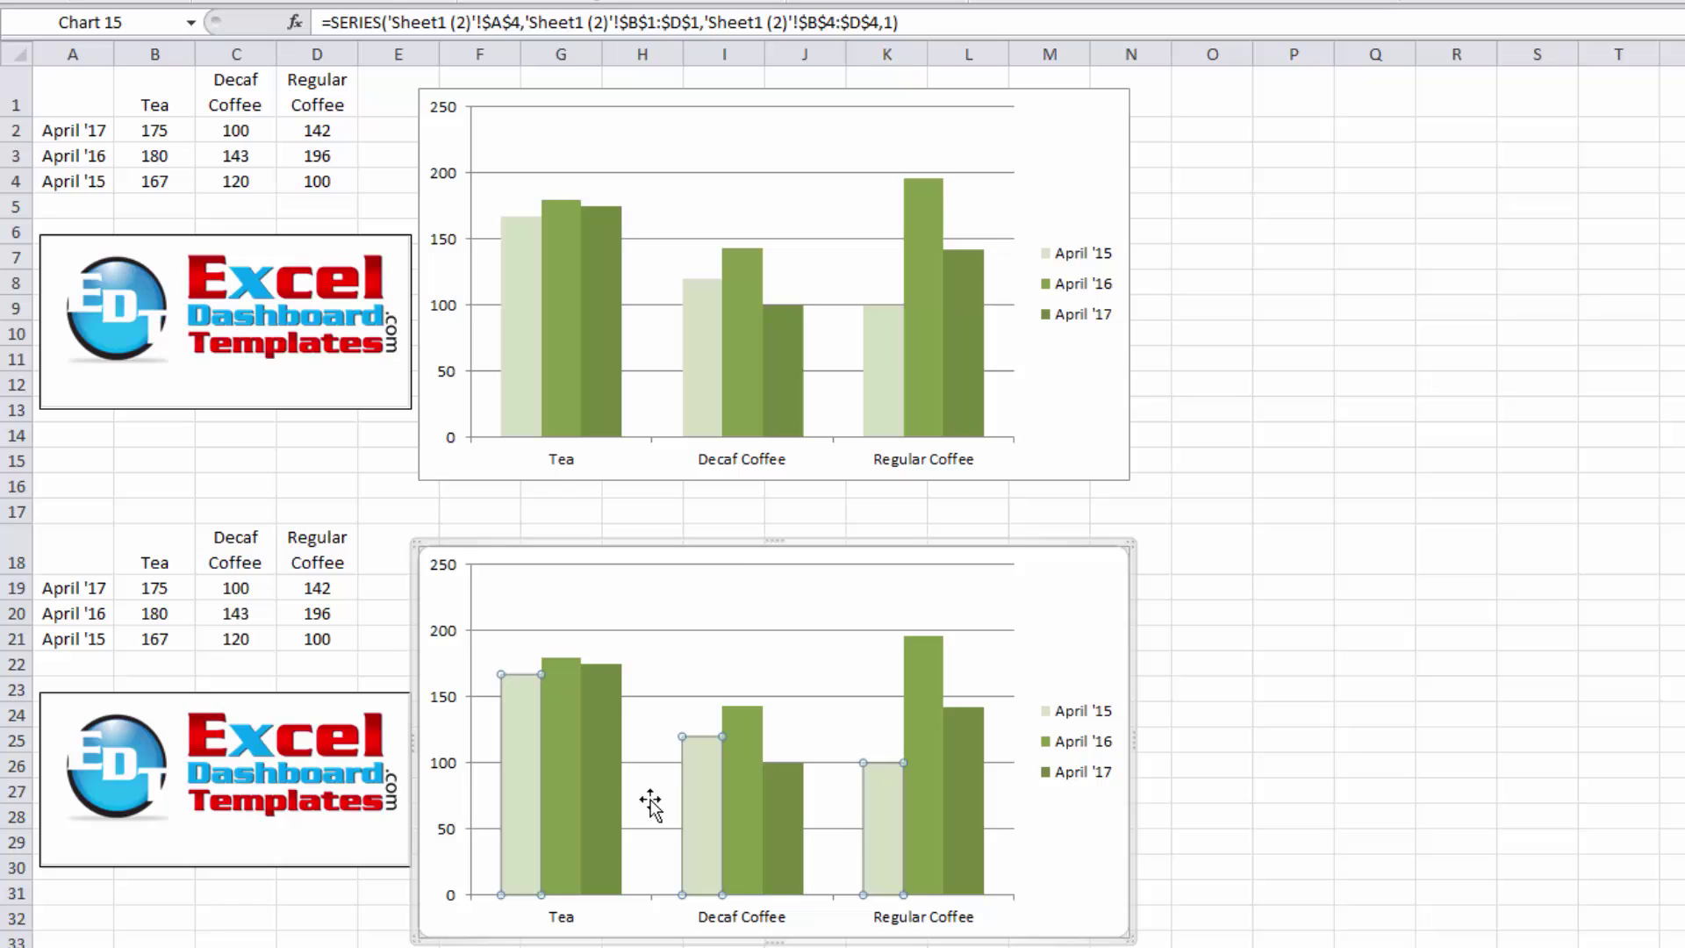
click(632, 675)
click(606, 671)
click(1084, 871)
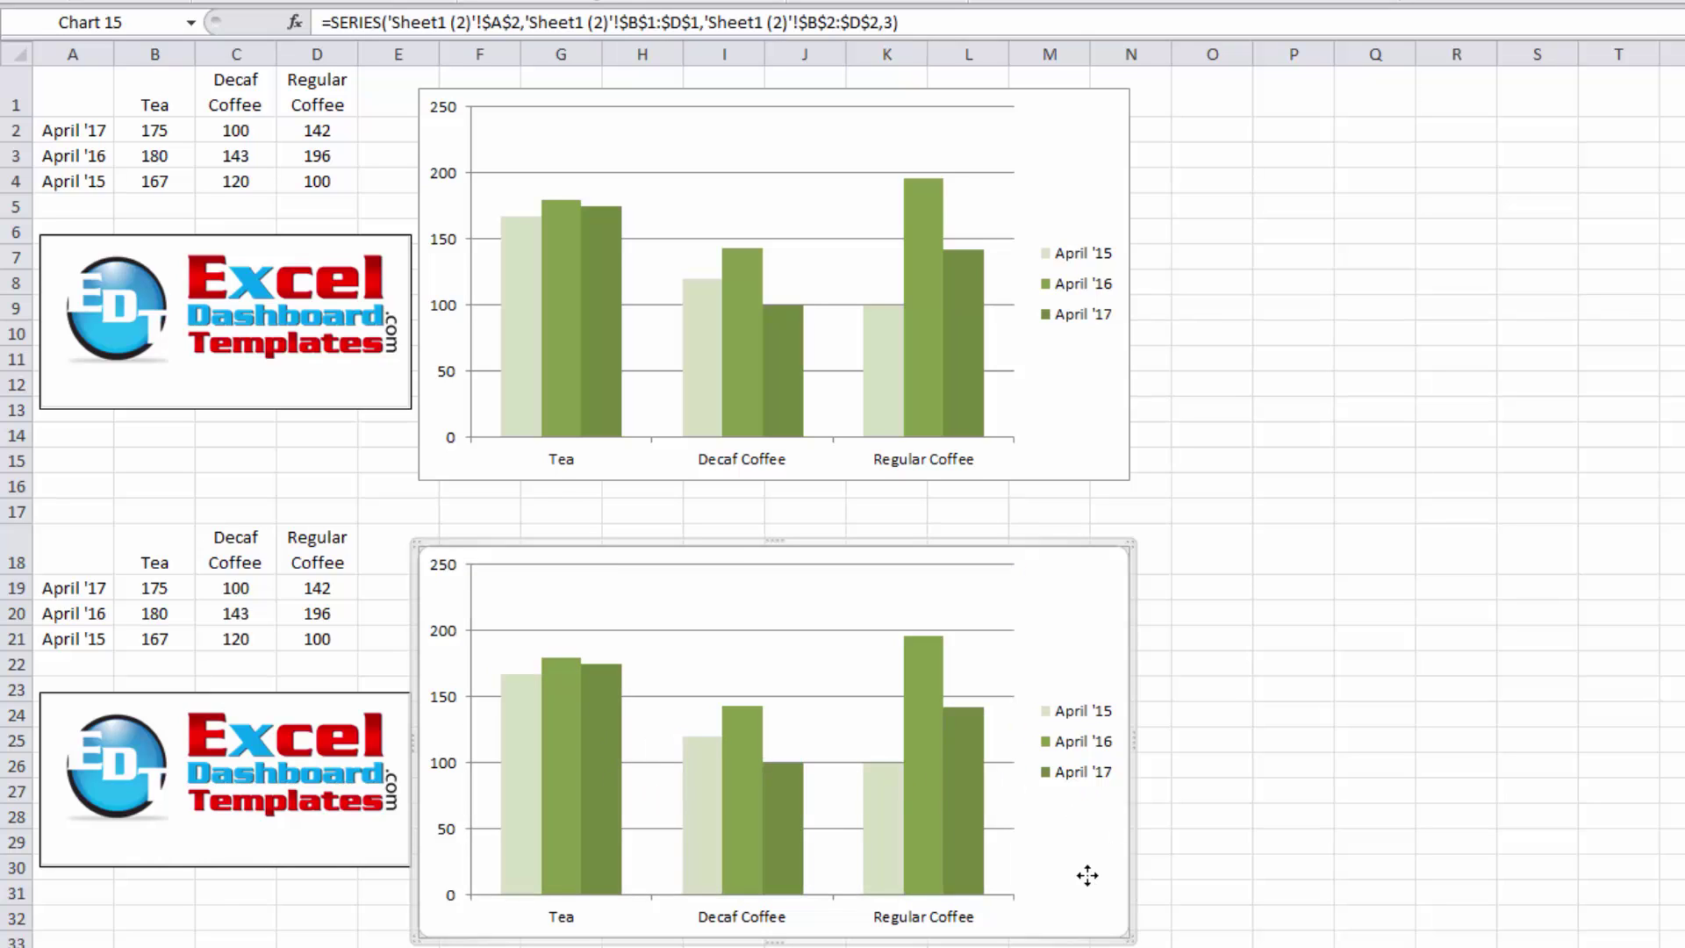
Enter 5000 in cell C20 of the lower table
click(238, 607)
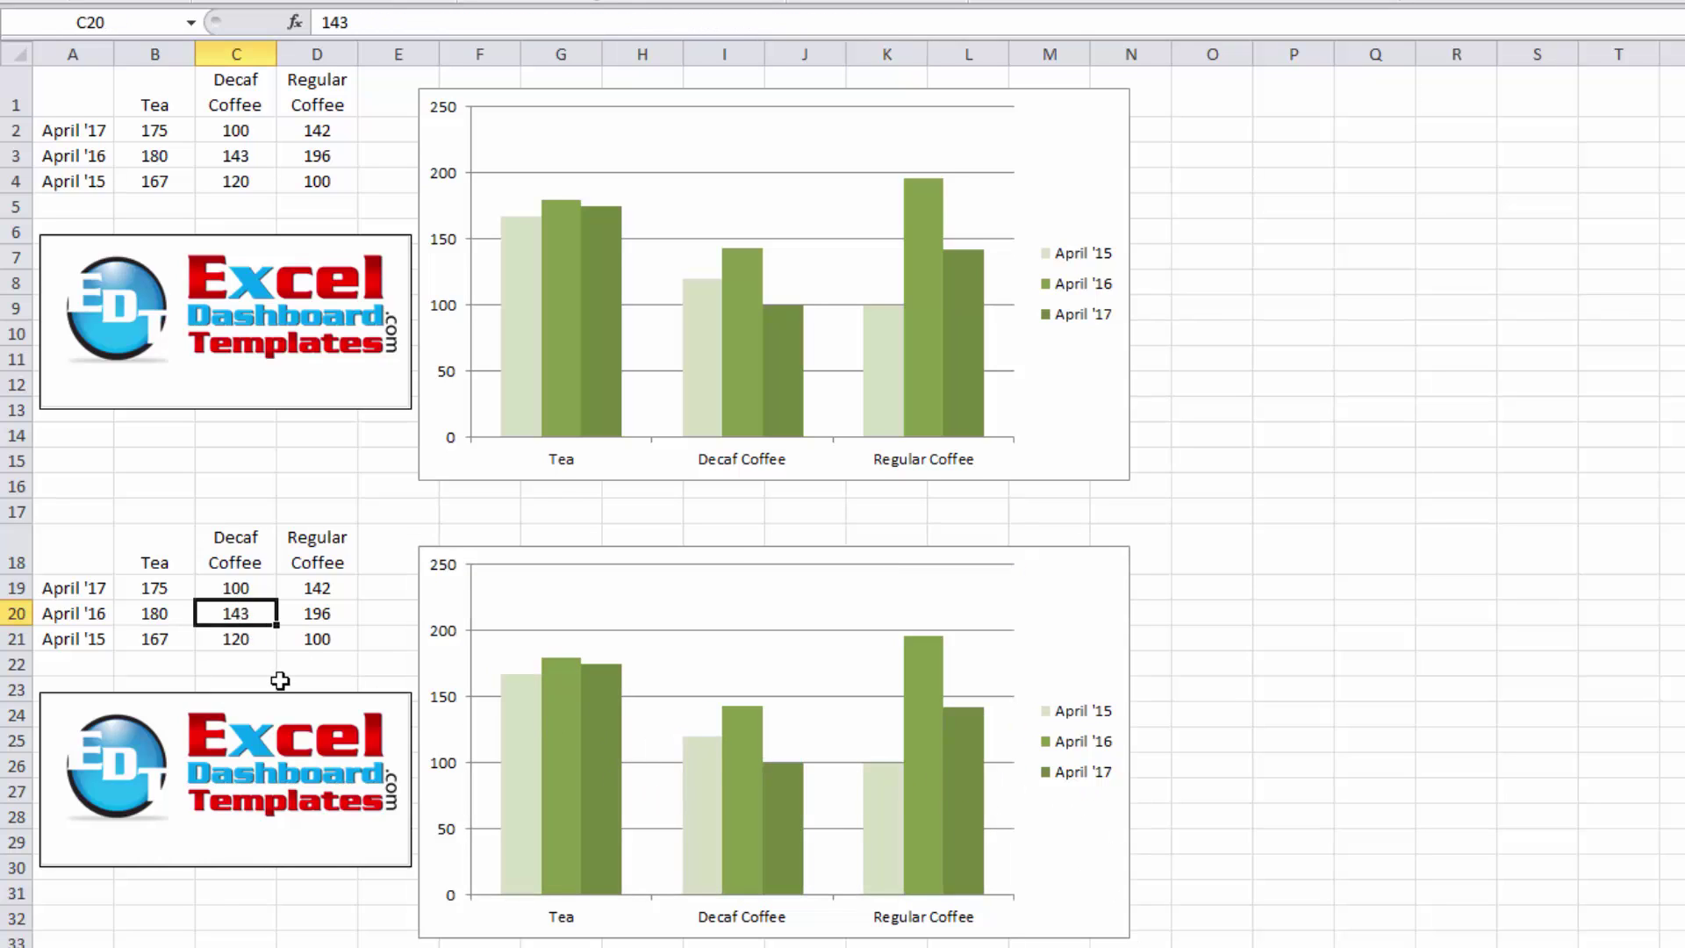
text(5000)
key(Return)
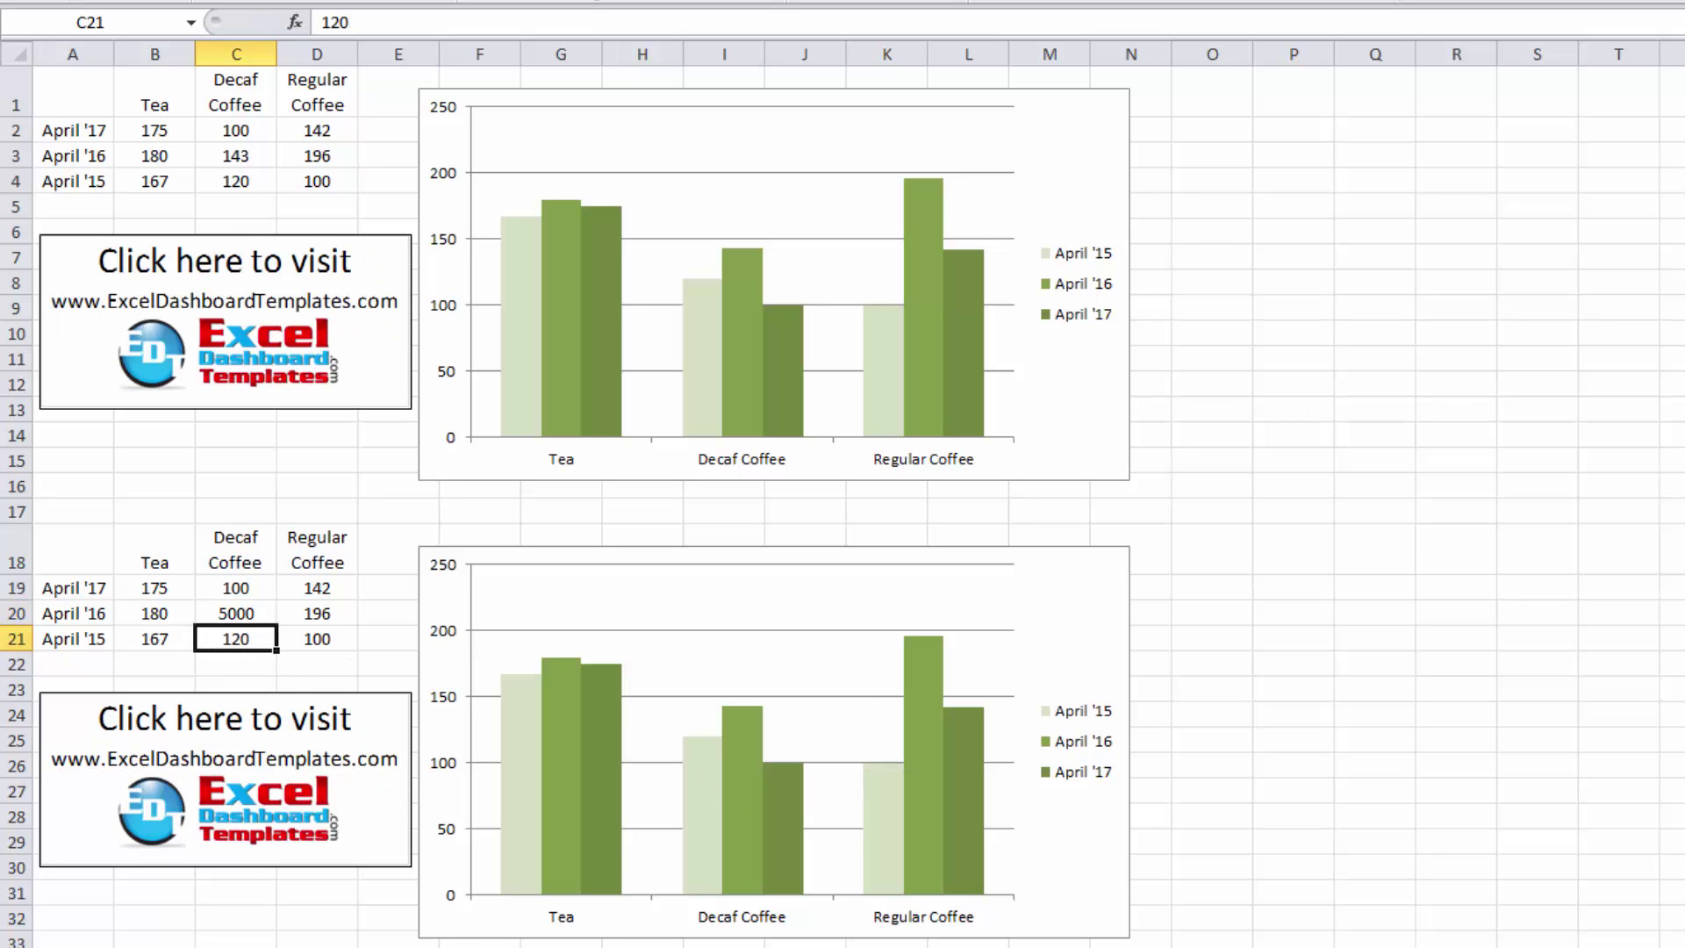
Select the lower chart to confirm its Decaf Coffee bars did not change
click(1035, 649)
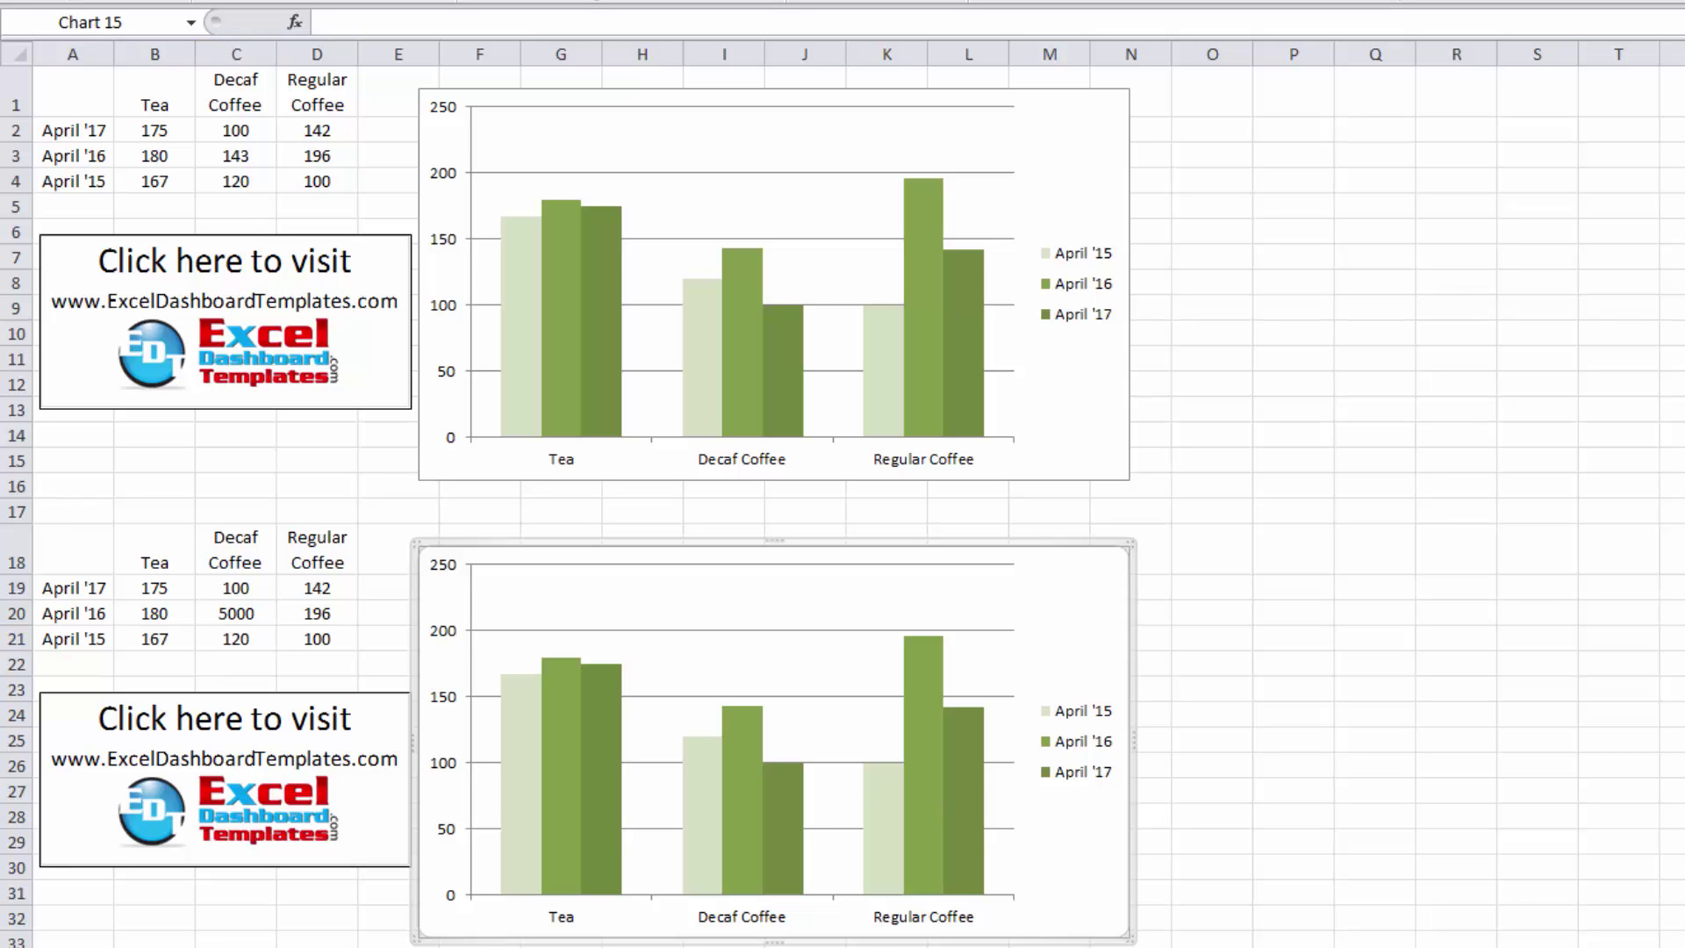
click(1131, 512)
key(ctrl+shift+Home)
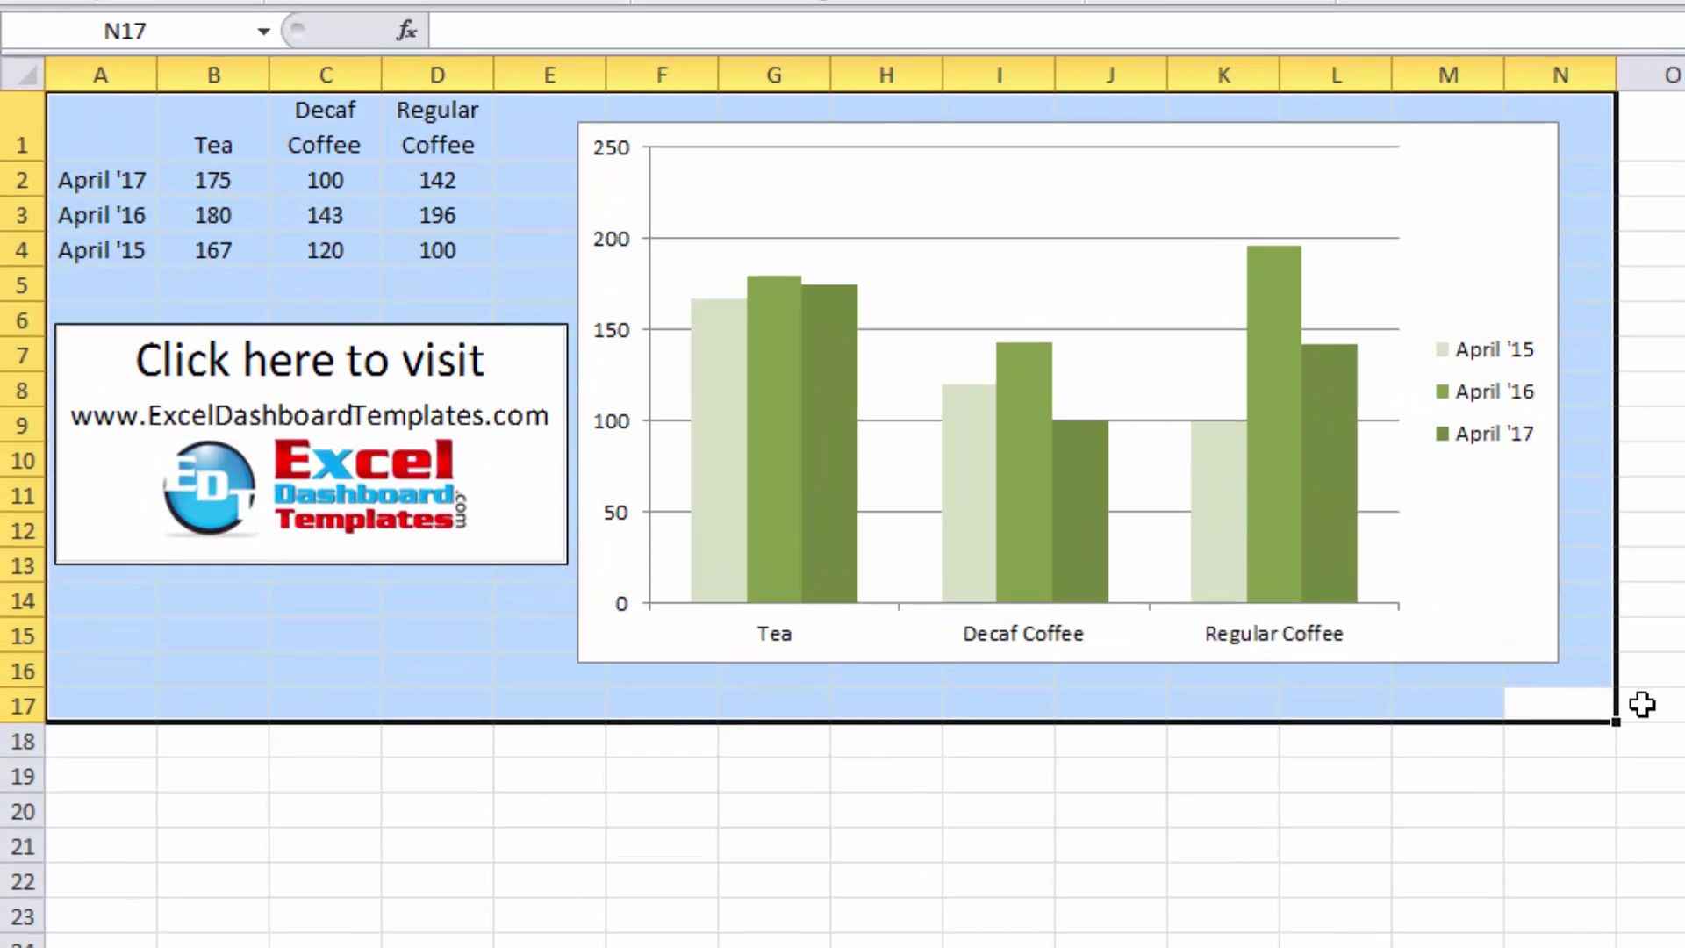
click(1212, 562)
drag(1589, 703, 132, 86)
click(1659, 707)
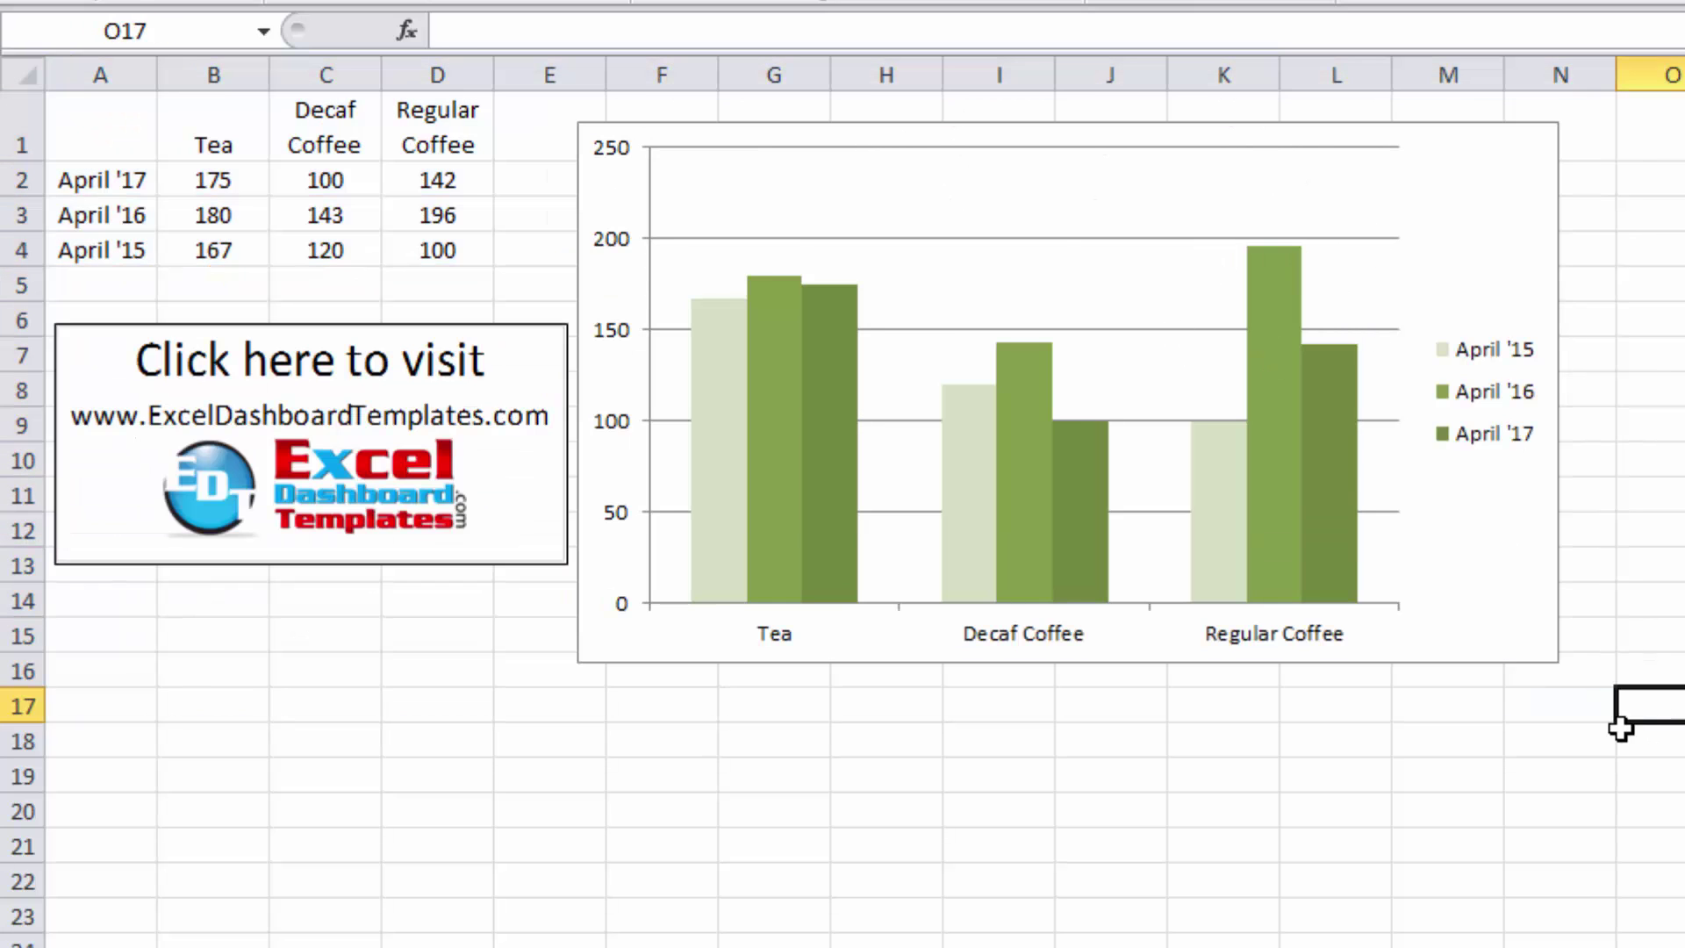
click(1573, 703)
drag(1543, 666, 140, 154)
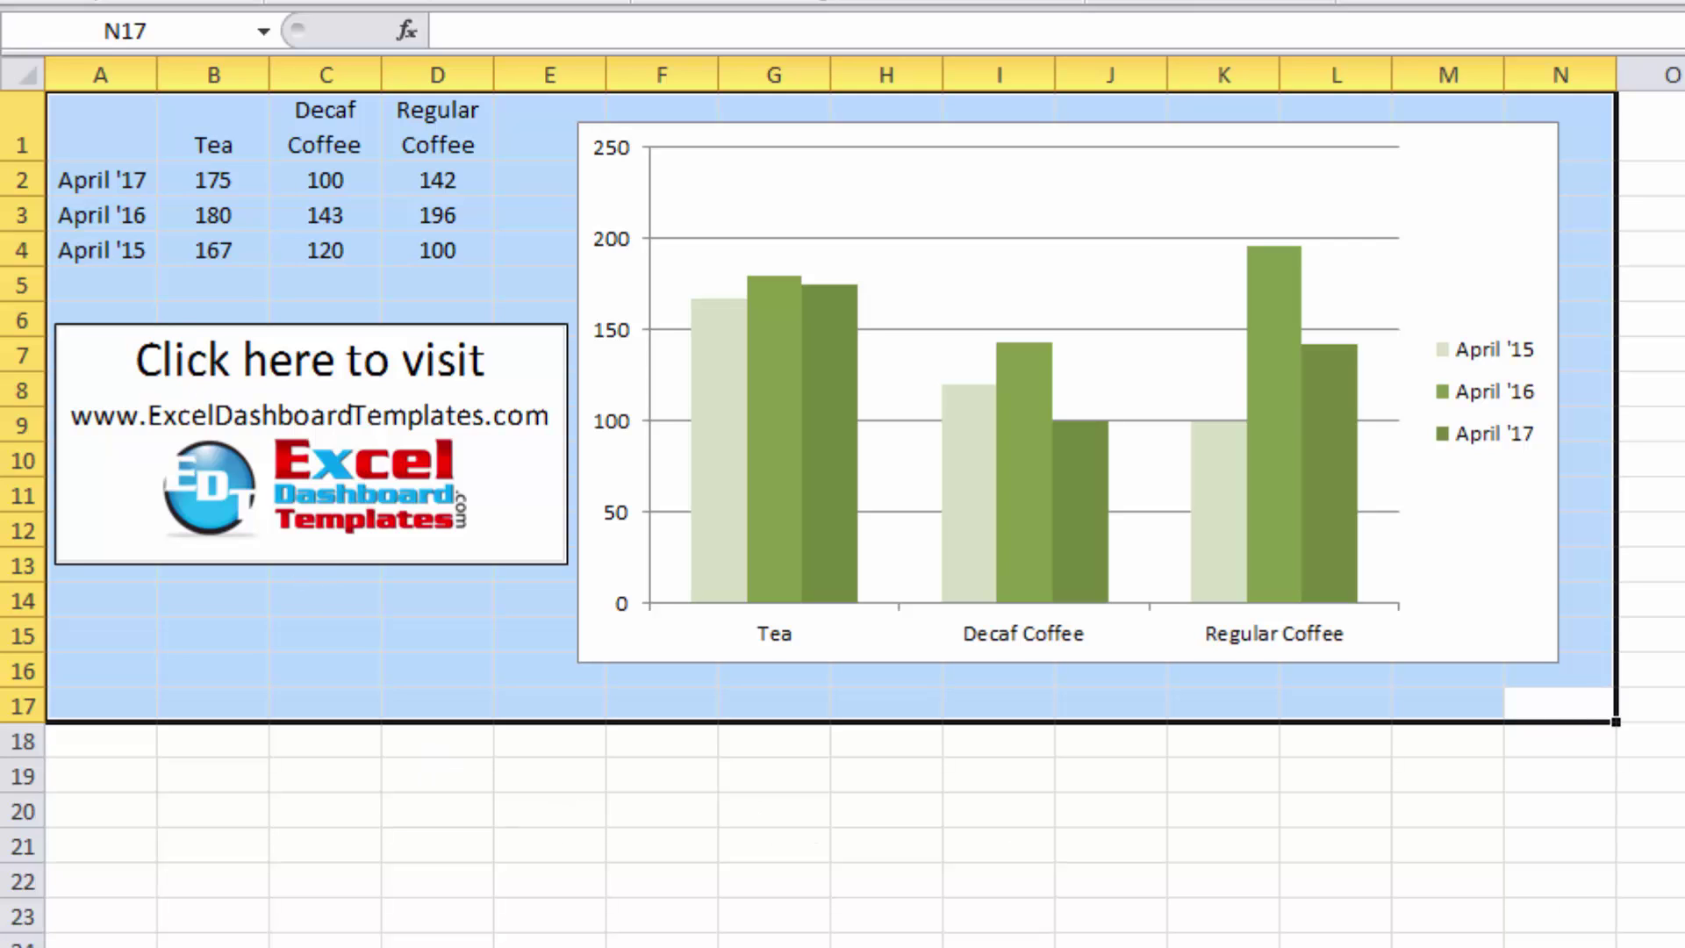
text(W34)
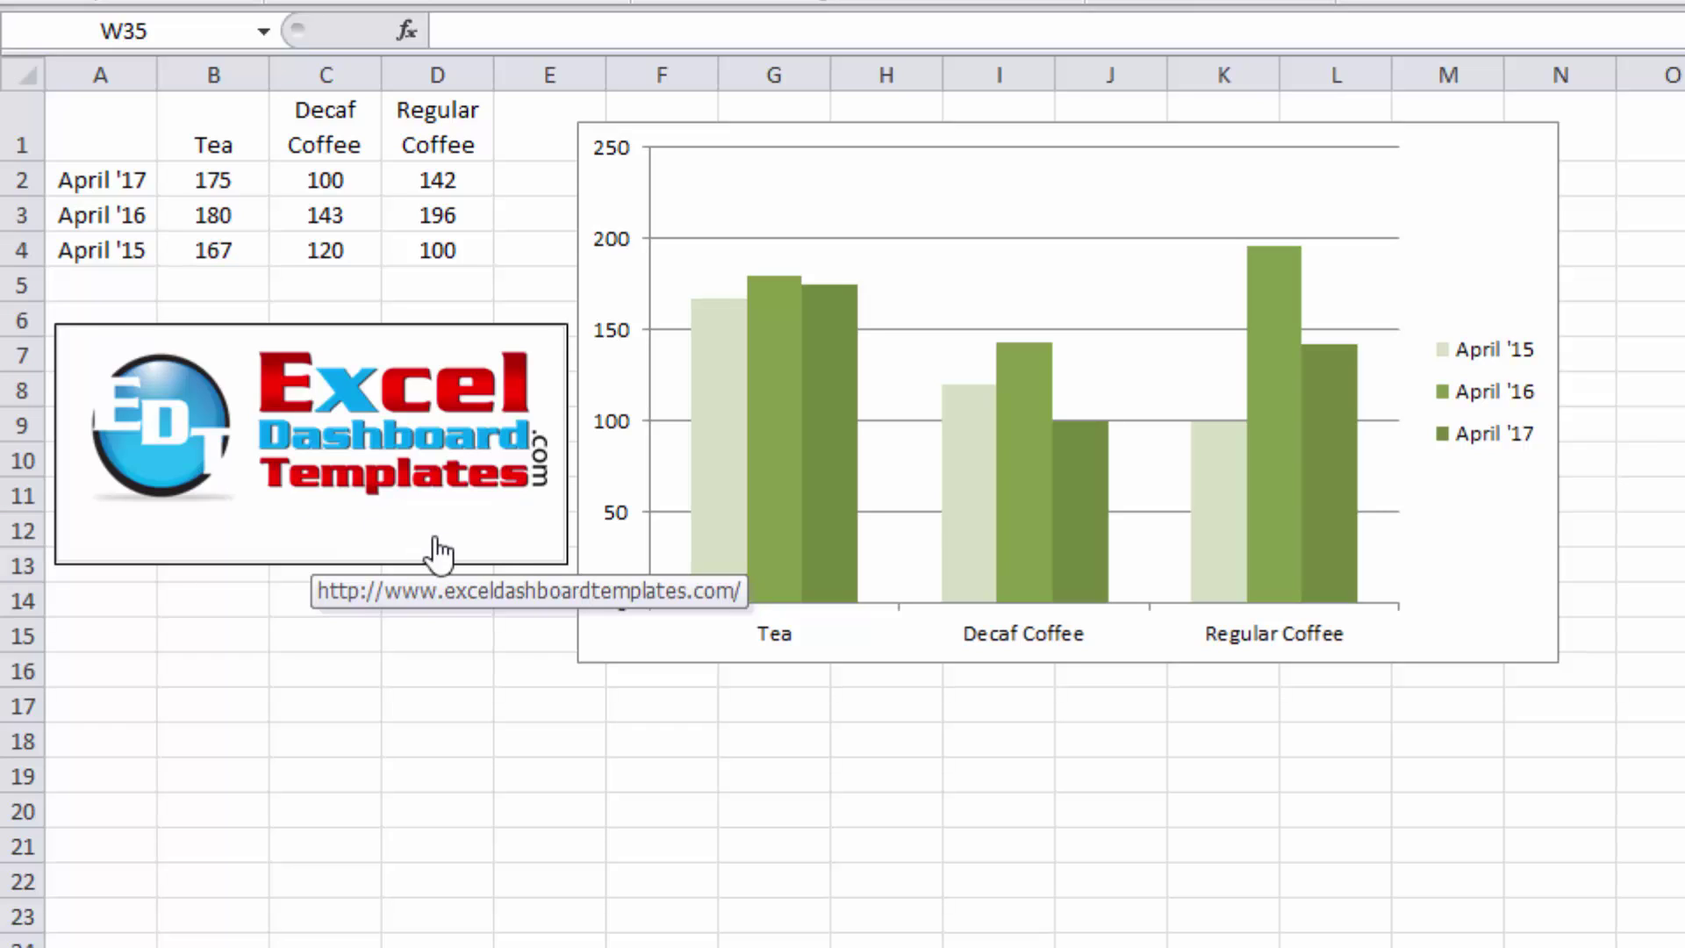
mouse_move(1205, 606)
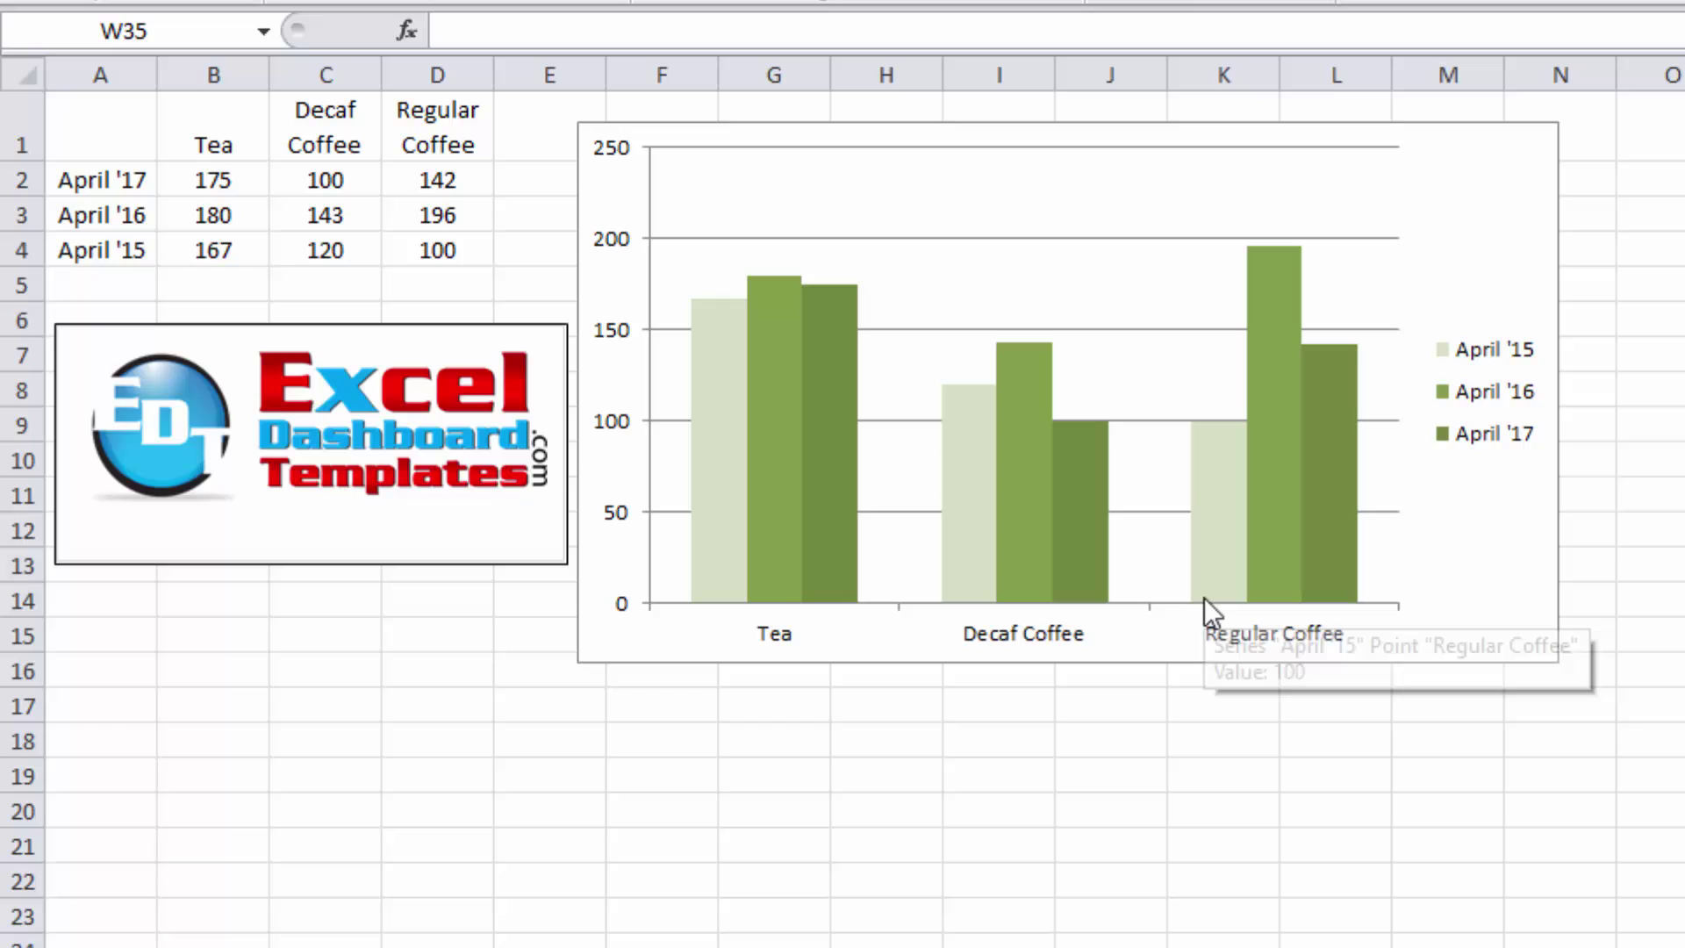